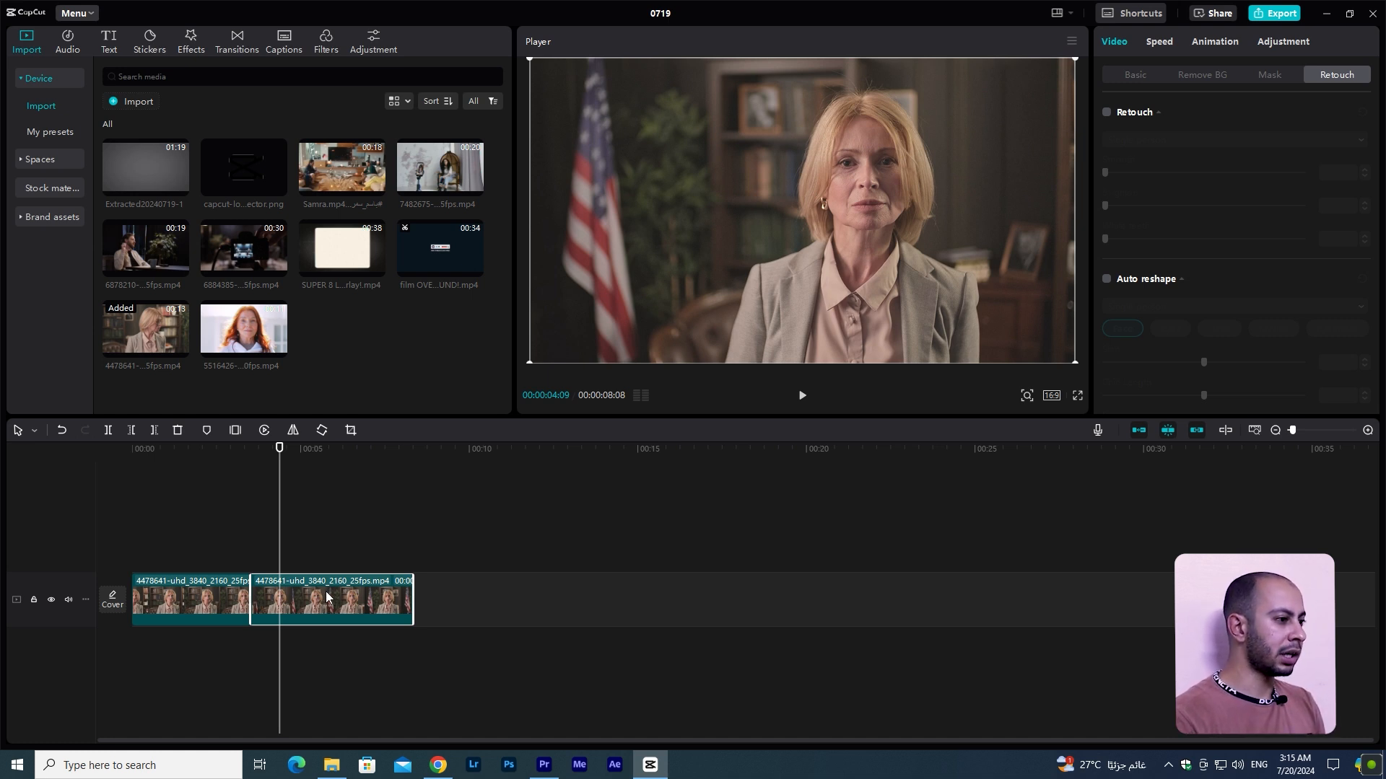
Step: Select the second clip in the timeline, place the playhead at 00:00:04:21 and enable Retouch for it
{"action": "scroll", "coordinate": [299, 605], "scroll_direction": "up", "scroll_amount": 3}
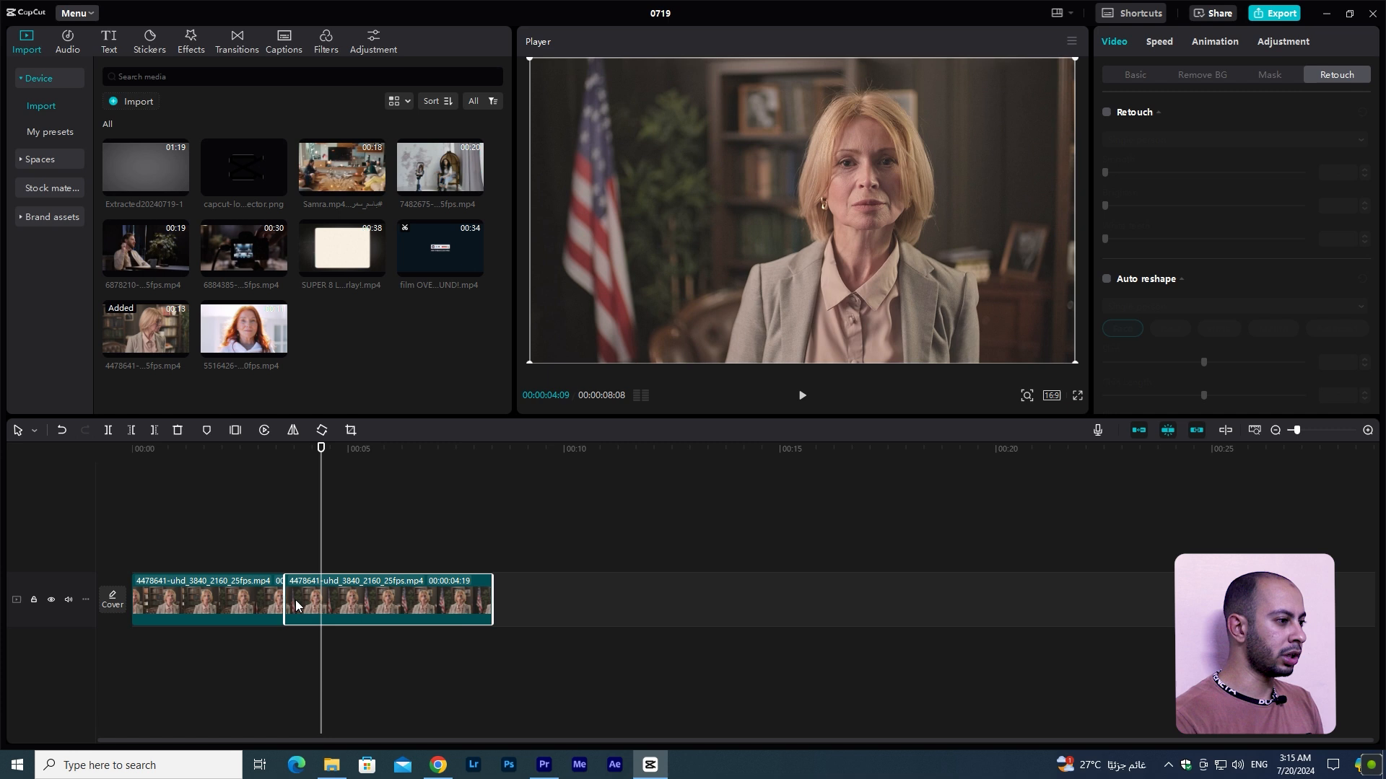
{"action": "left_click", "coordinate": [273, 613]}
{"action": "left_click", "coordinate": [264, 457]}
{"action": "left_click_drag", "start_coordinate": [263, 458], "coordinate": [391, 477]}
{"action": "left_click", "coordinate": [443, 599]}
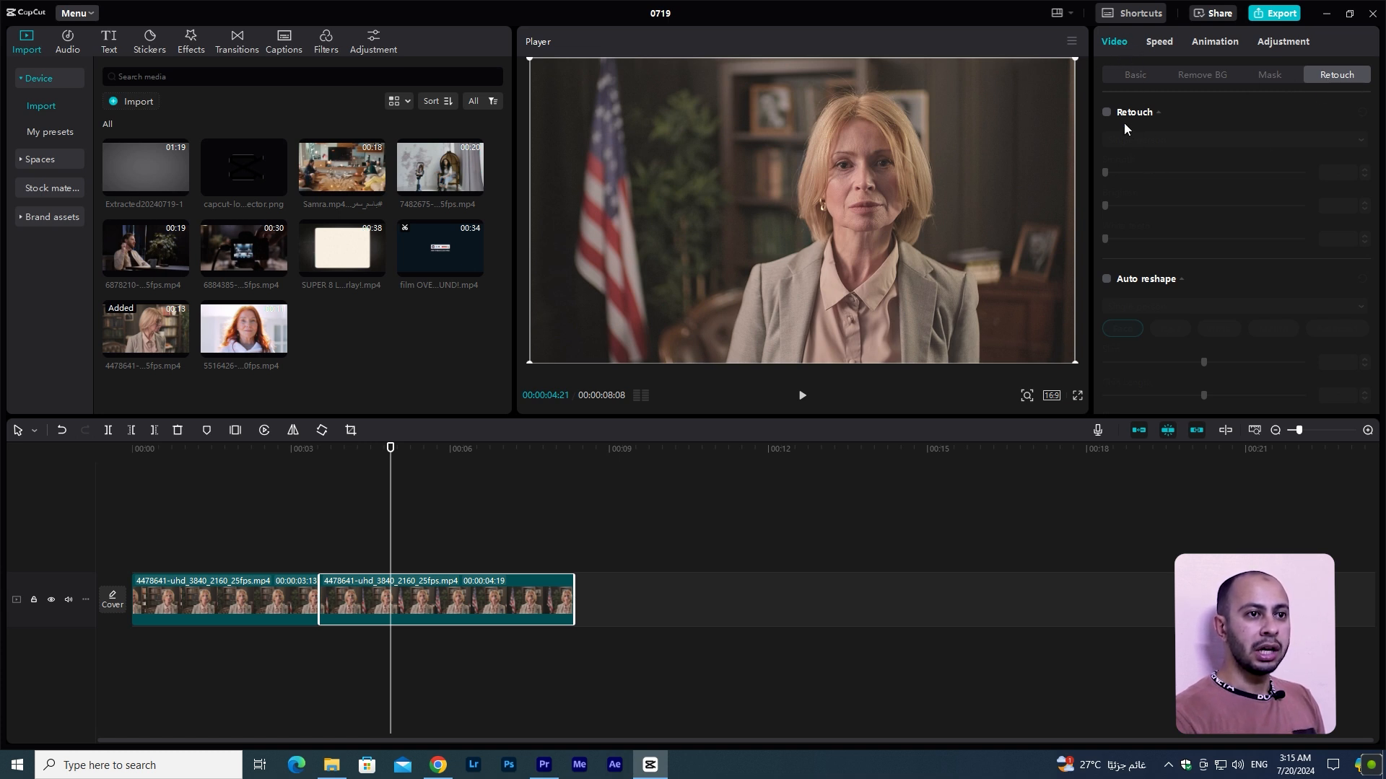
{"action": "scroll", "coordinate": [1180, 201], "scroll_direction": "down", "scroll_amount": 5}
{"action": "scroll", "coordinate": [1196, 259], "scroll_direction": "up", "scroll_amount": 5}
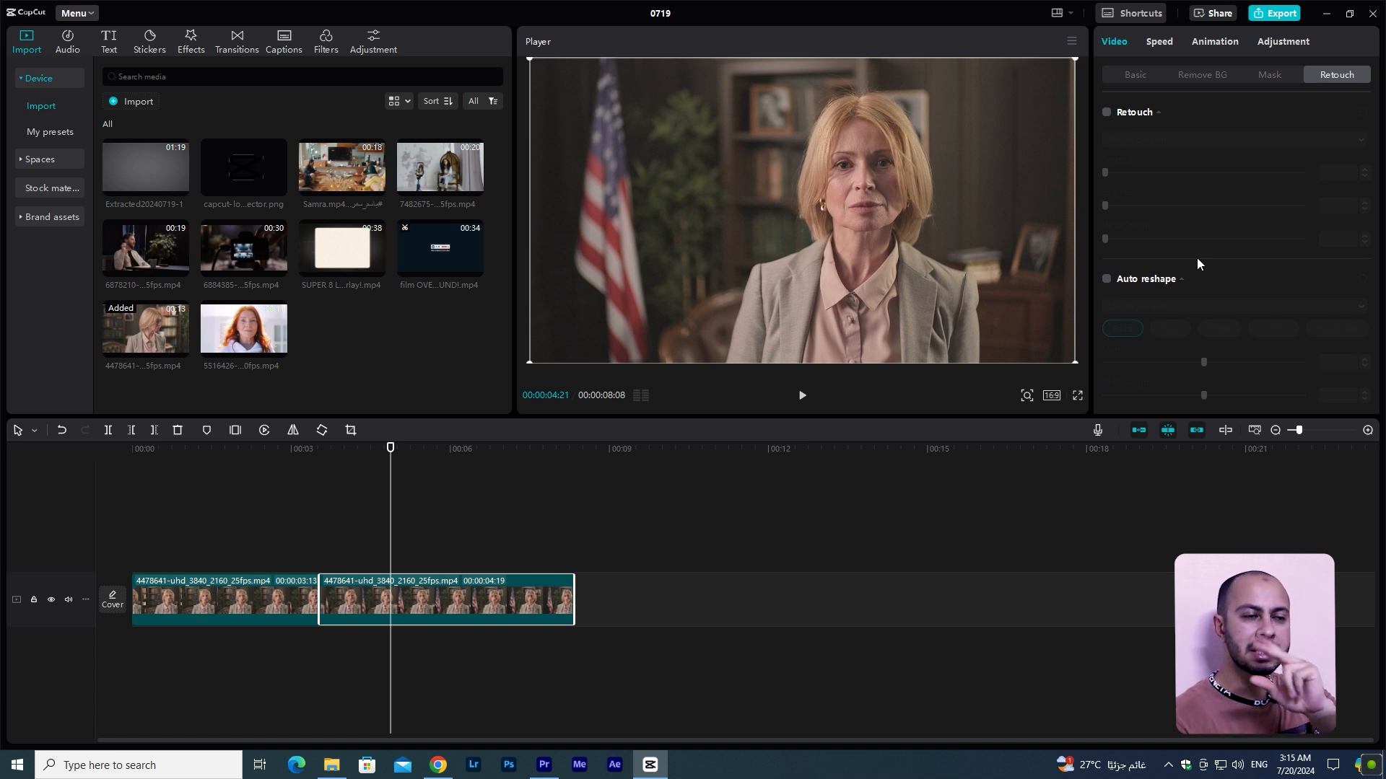
{"action": "left_click", "coordinate": [1105, 113]}
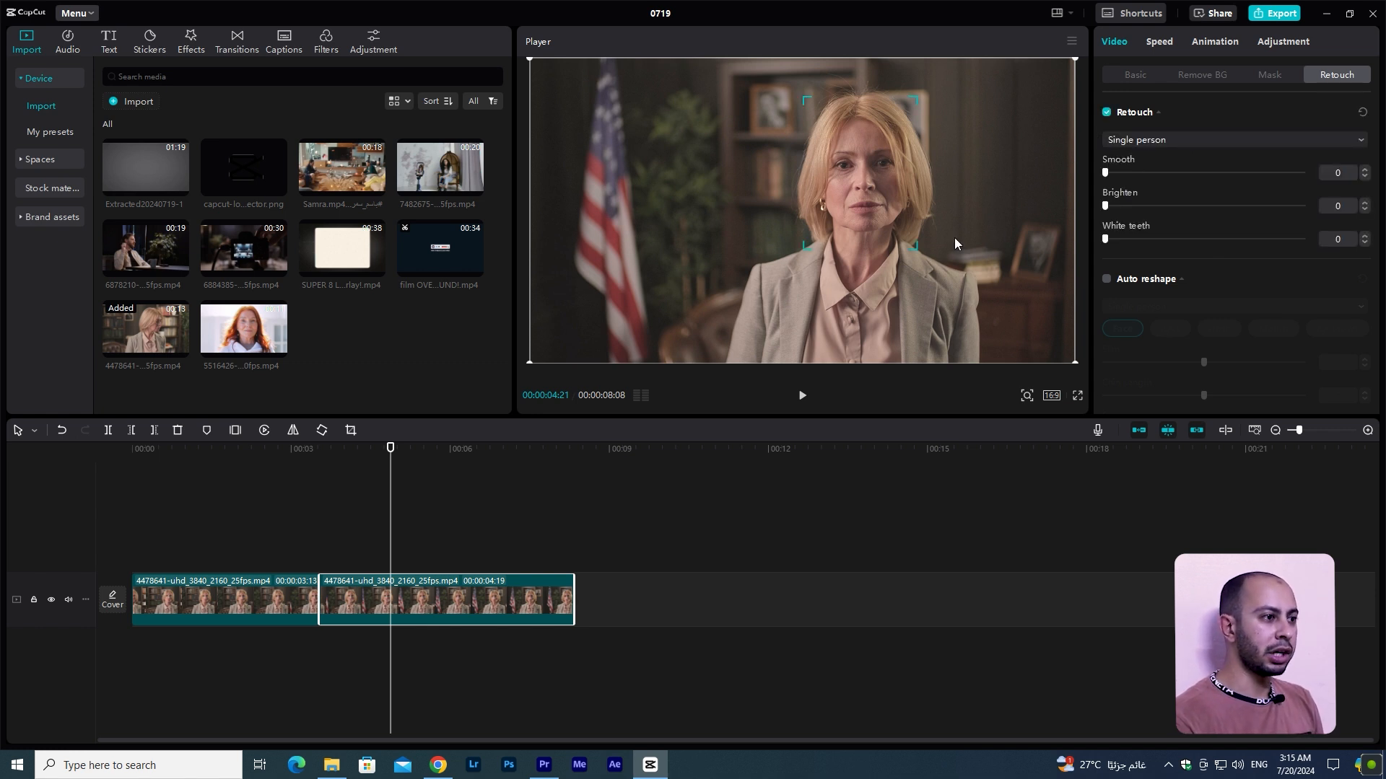
Step: Enlarge and reframe the clip around the woman's face, then set Retouch to Single person with Smooth at 37
{"action": "left_click_drag", "start_coordinate": [530, 363], "coordinate": [473, 396]}
{"action": "left_click_drag", "start_coordinate": [874, 230], "coordinate": [855, 263]}
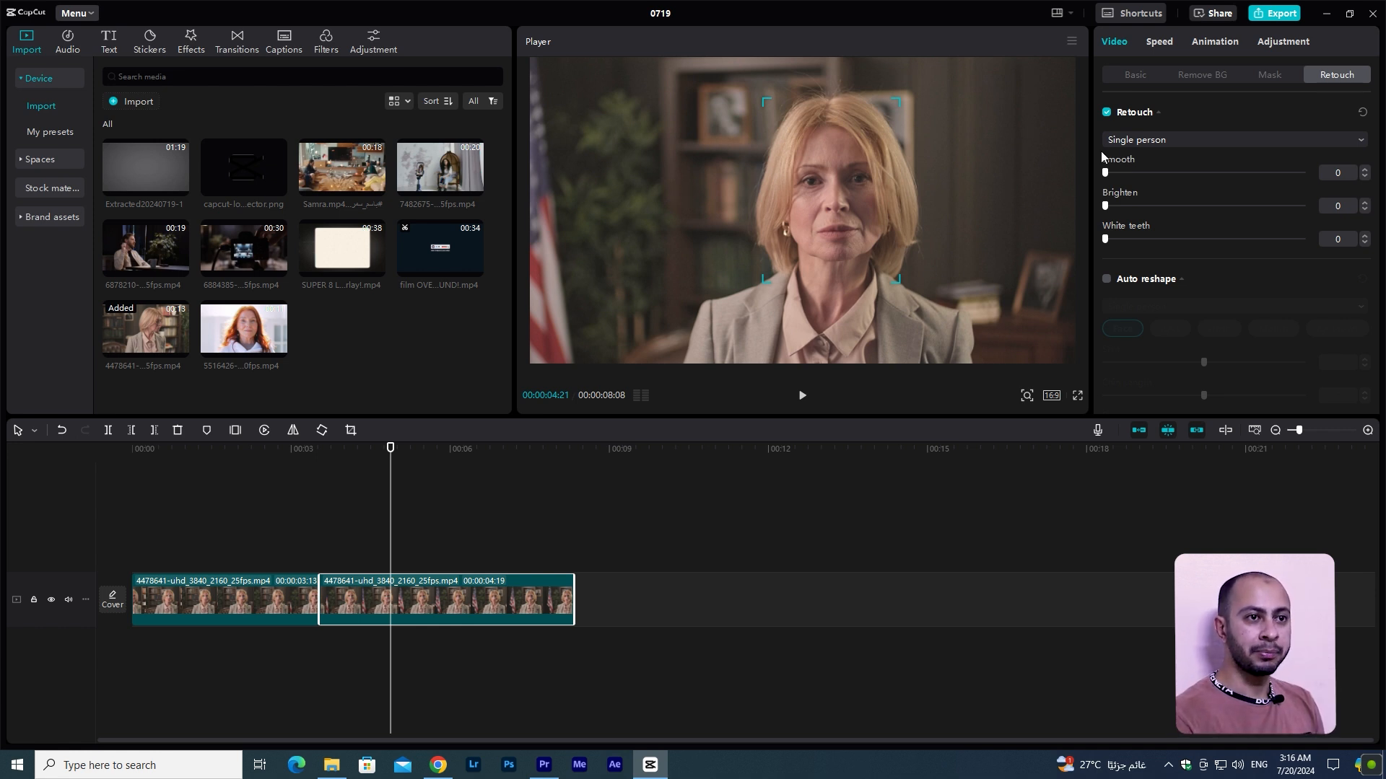
{"action": "left_click", "coordinate": [1160, 142]}
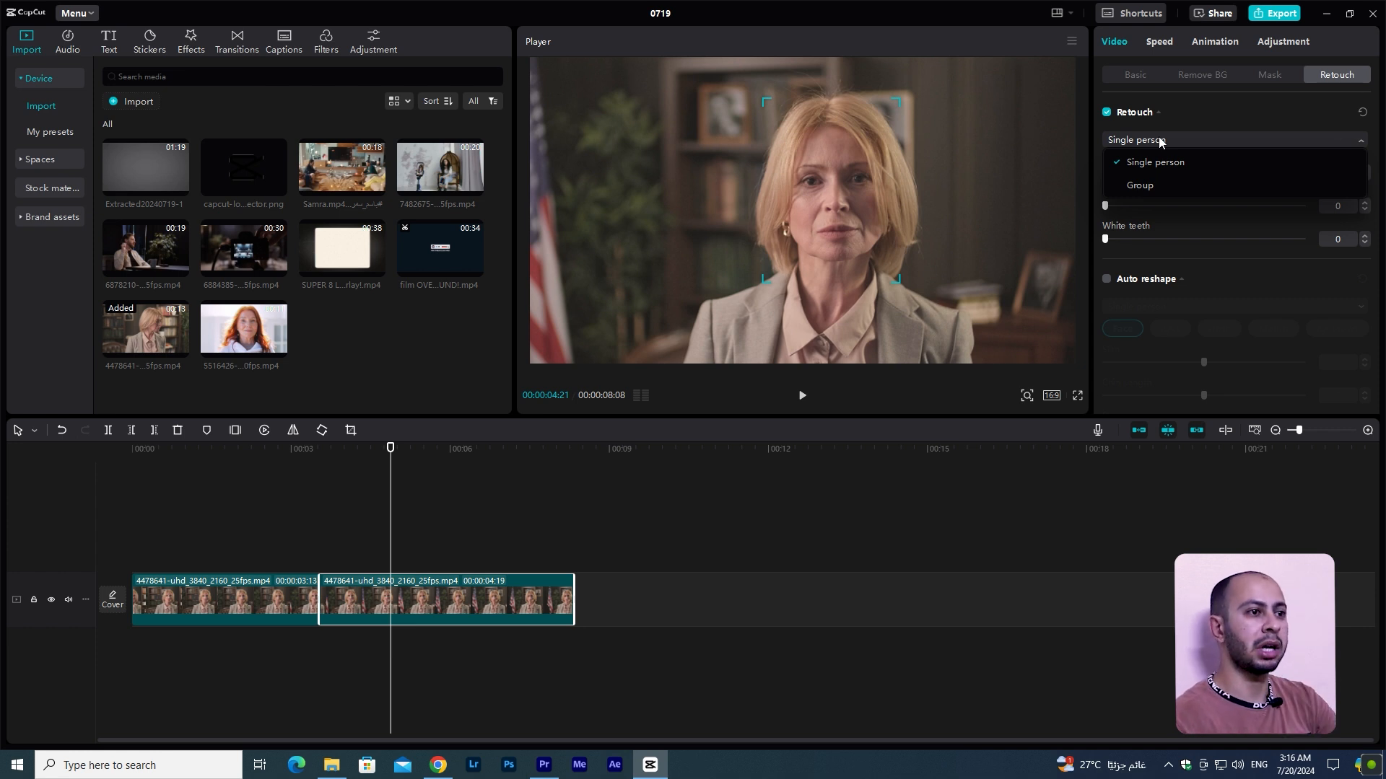
{"action": "left_click", "coordinate": [1159, 162]}
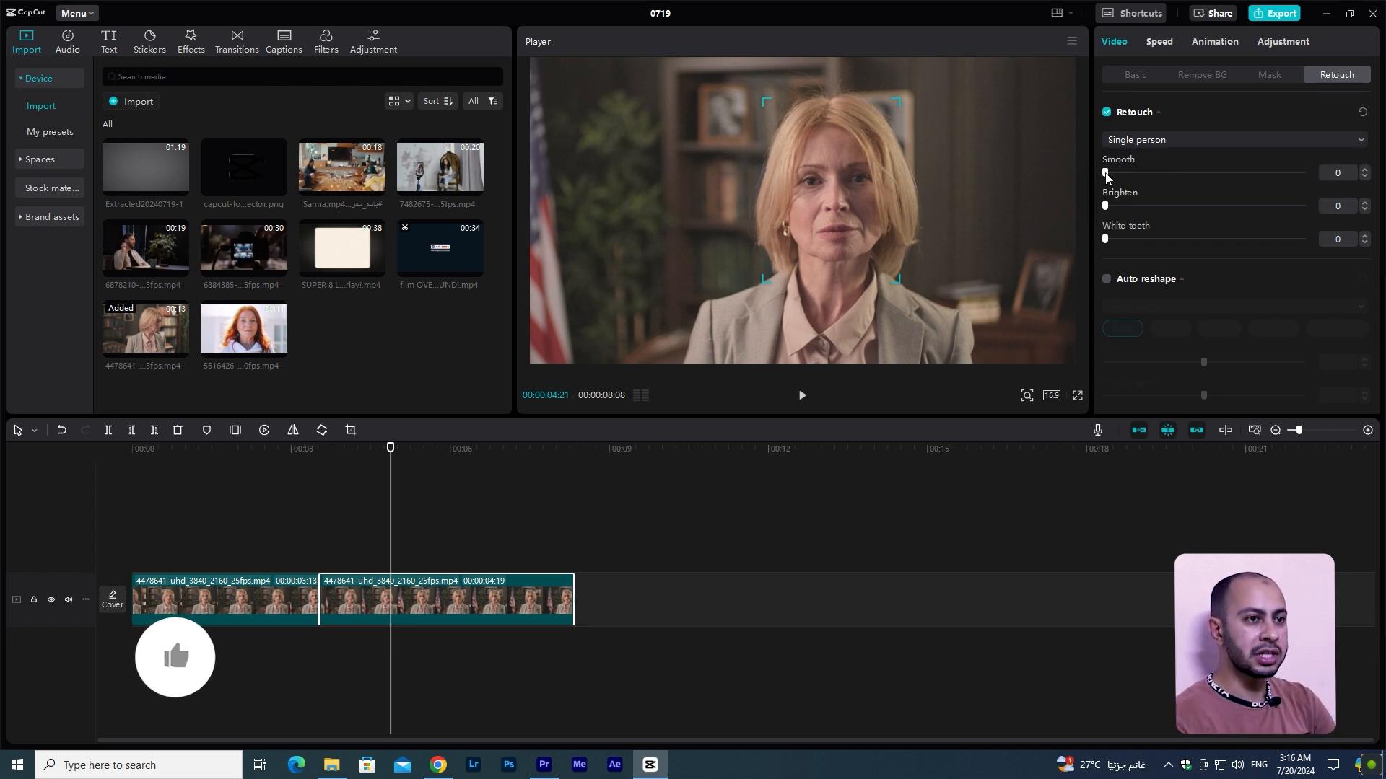
{"action": "left_click_drag", "start_coordinate": [1105, 173], "coordinate": [1178, 180]}
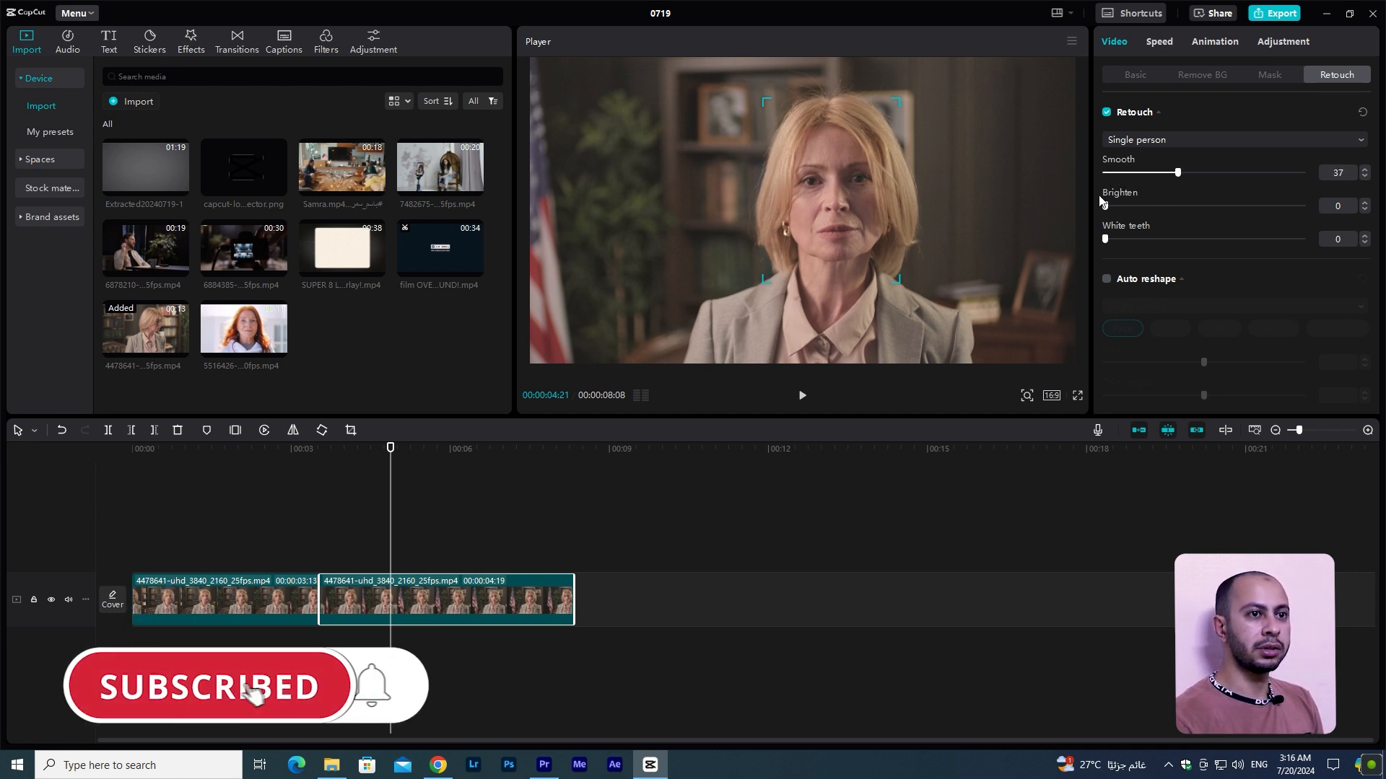
Step: Scale the clip up to 167% and set its Retouch values to Smooth 84, Brighten 49 and White teeth 0
{"action": "left_click", "coordinate": [1136, 75]}
{"action": "left_click_drag", "start_coordinate": [1149, 151], "coordinate": [1163, 153]}
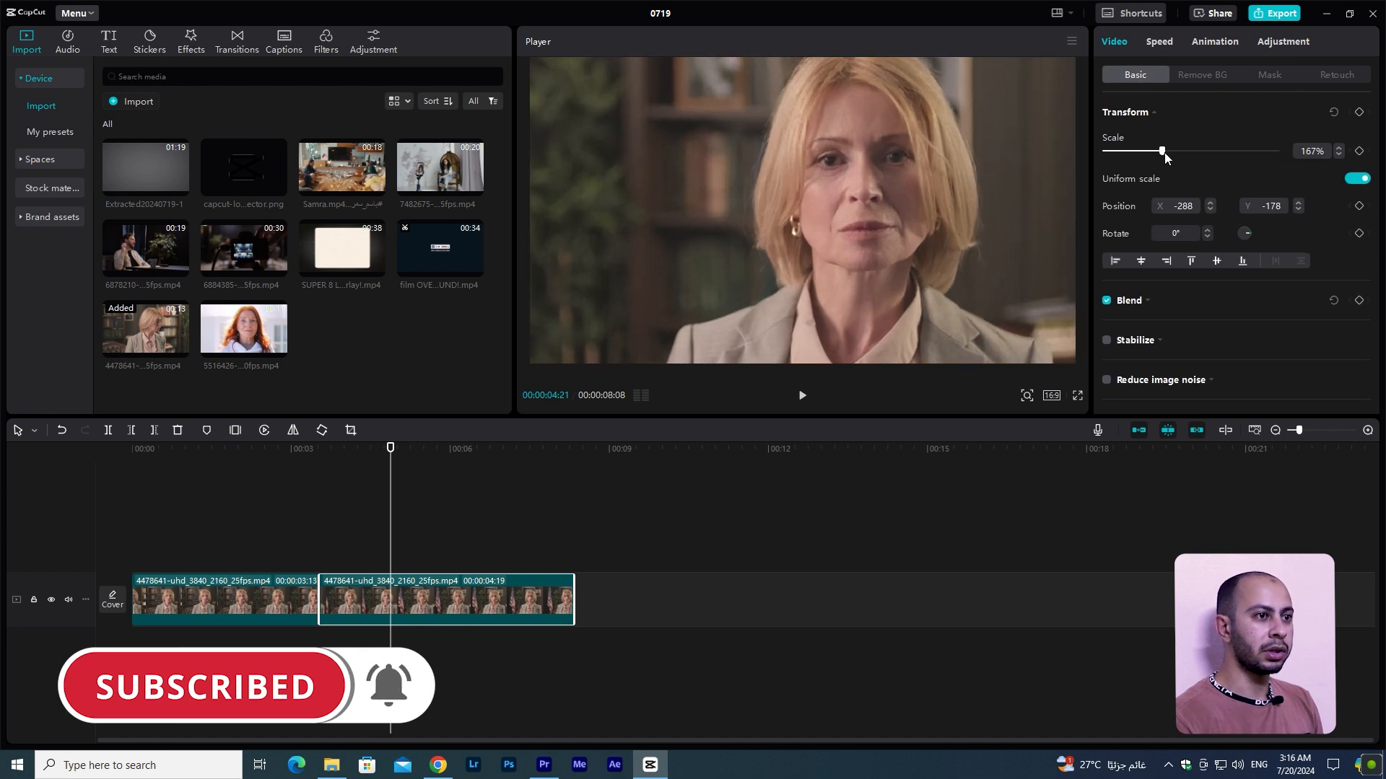
{"action": "left_click", "coordinate": [1321, 75]}
{"action": "left_click_drag", "start_coordinate": [1178, 176], "coordinate": [1271, 176]}
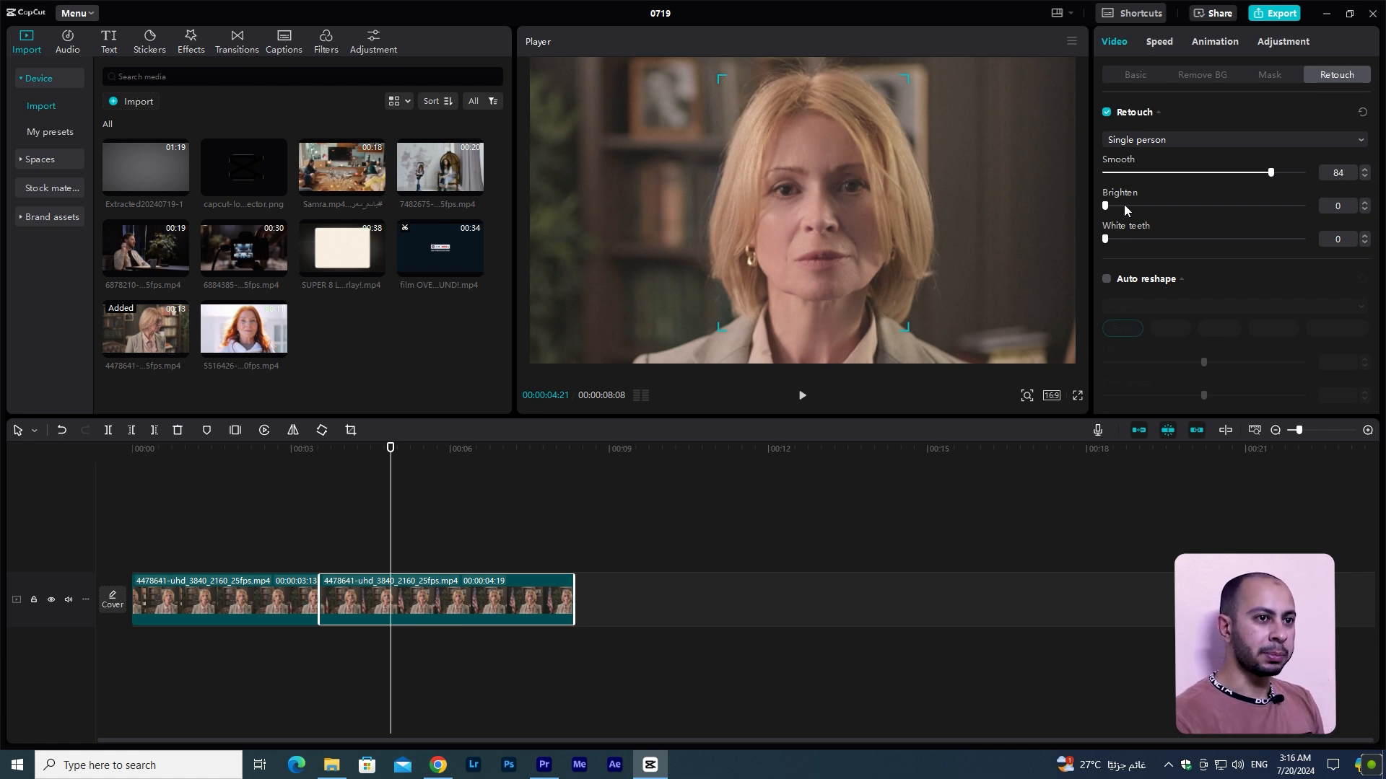
{"action": "left_click_drag", "start_coordinate": [1131, 206], "coordinate": [1201, 216]}
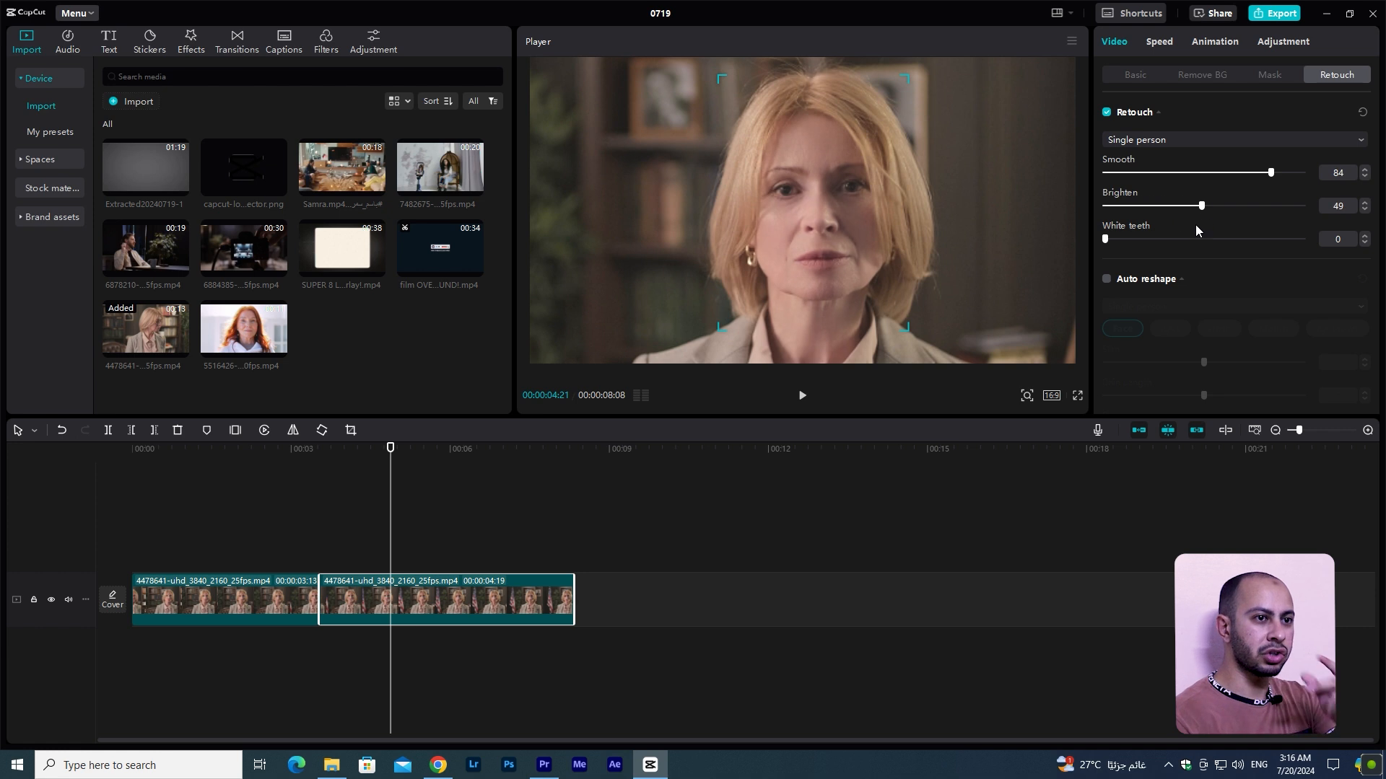
{"action": "mouse_move", "coordinate": [1104, 239]}
{"action": "left_mouse_down"}
{"action": "mouse_move", "coordinate": [1141, 240]}
{"action": "mouse_move", "coordinate": [1102, 244]}
{"action": "left_mouse_up"}
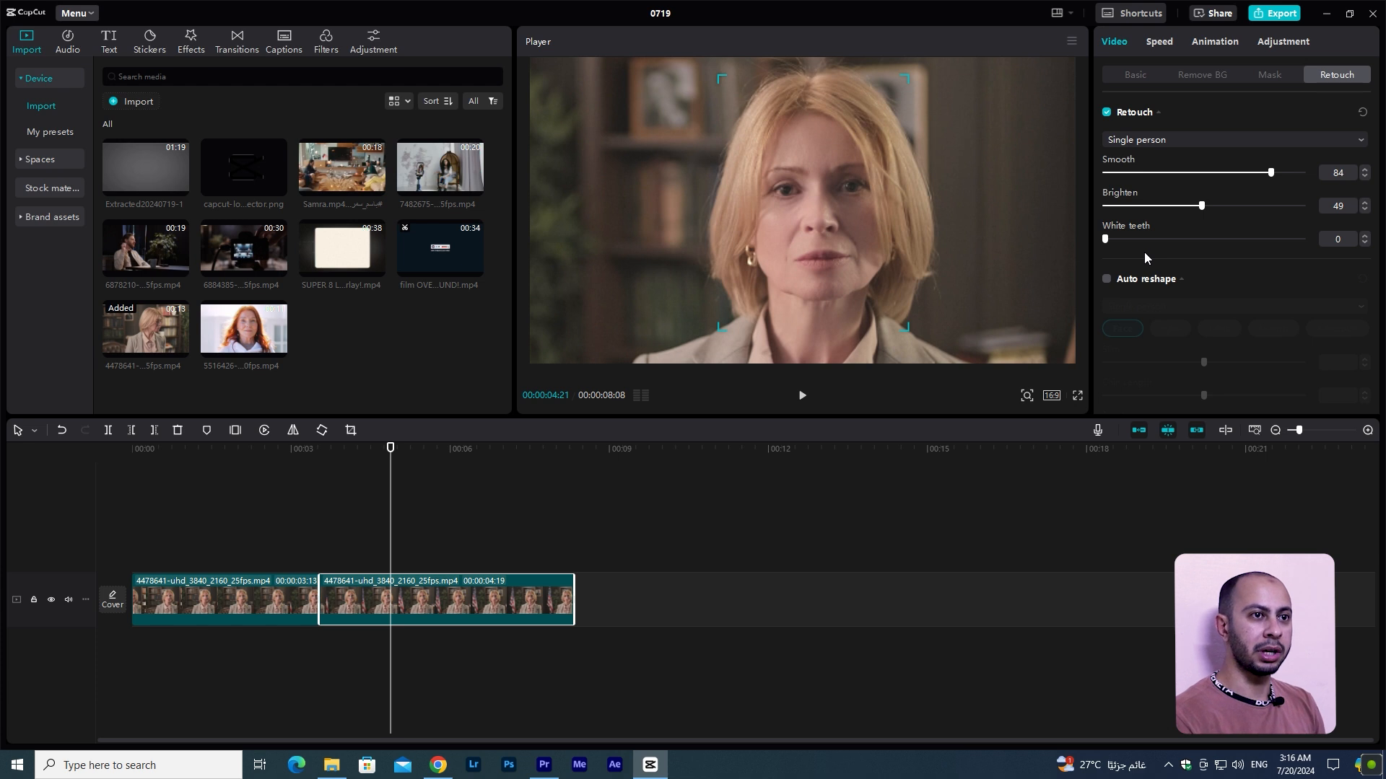
Step: Toggle Retouch off and on to compare the woman's face before and after, leaving it enabled
{"action": "left_click", "coordinate": [1107, 115]}
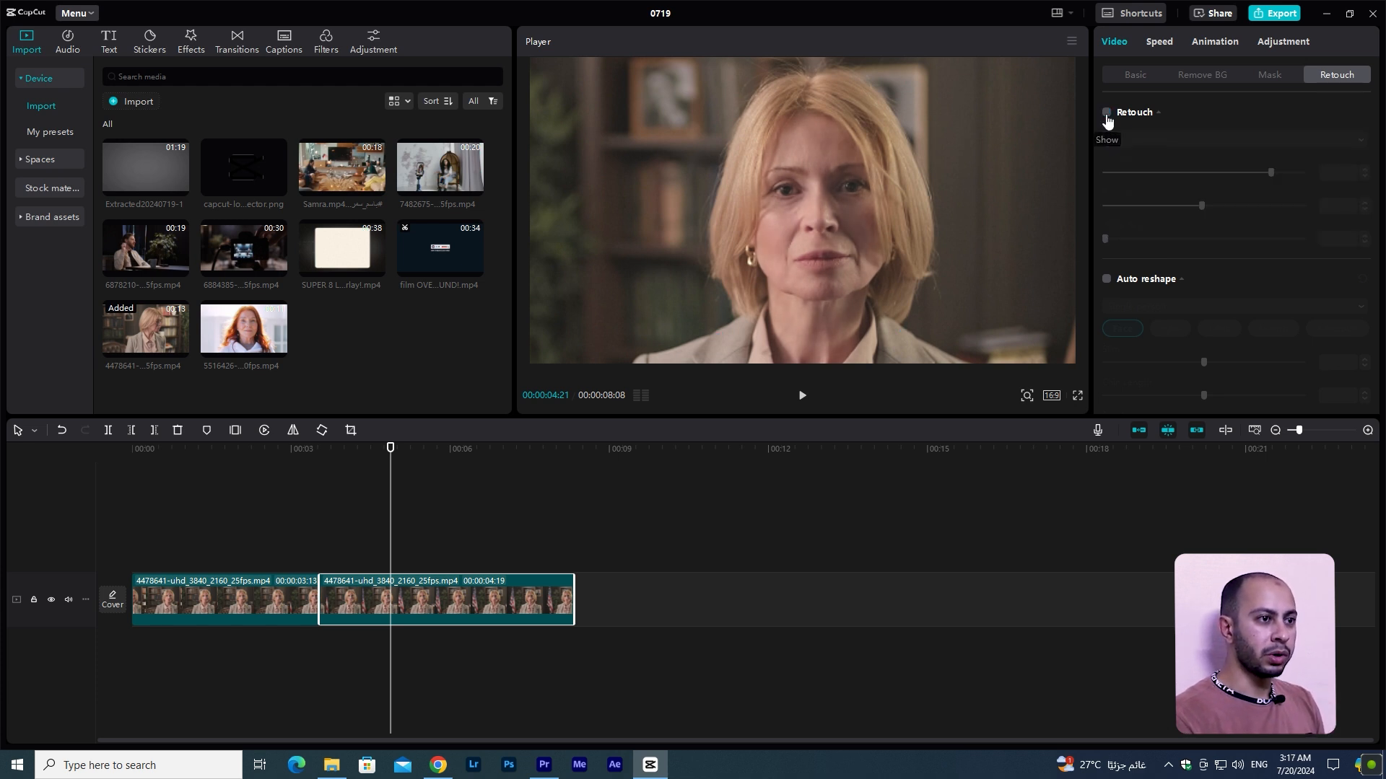
{"action": "left_click", "coordinate": [1107, 116]}
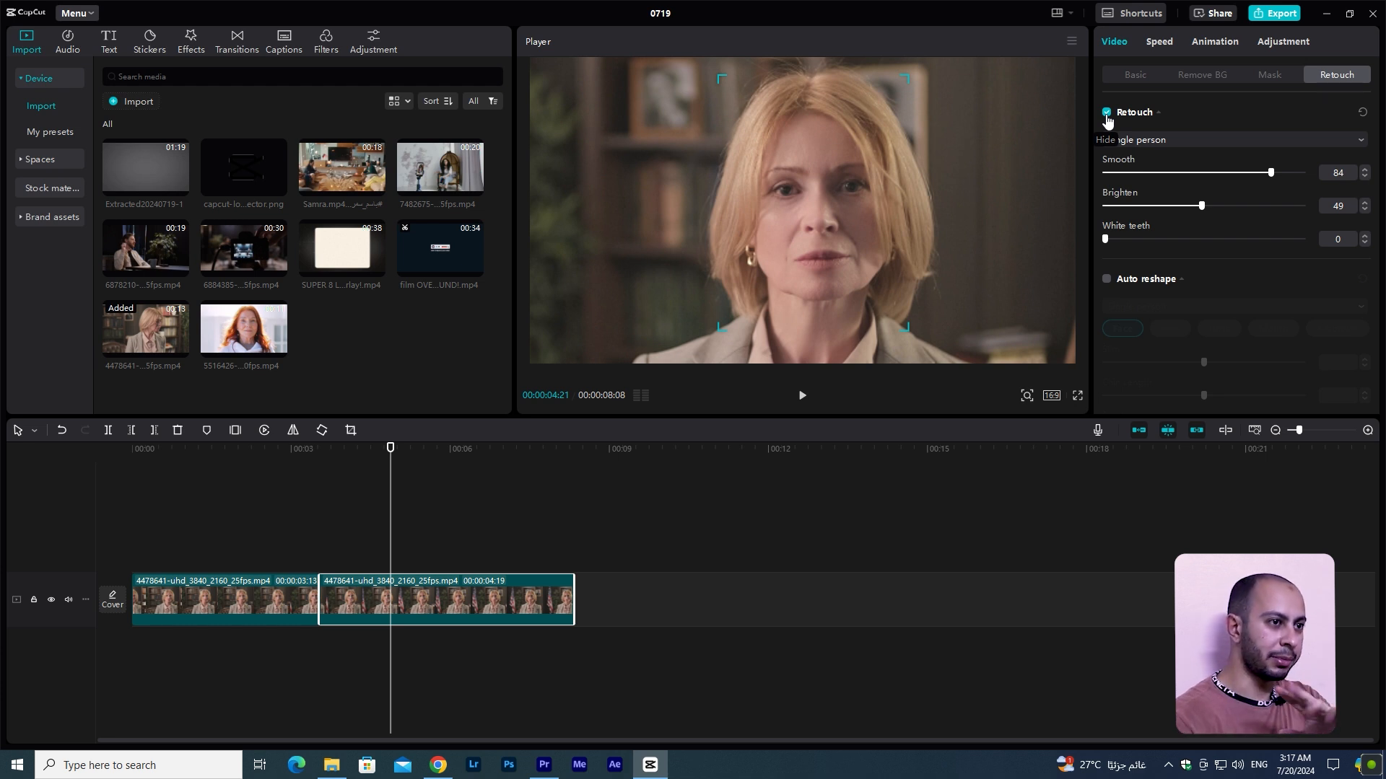
{"action": "left_click", "coordinate": [1107, 116]}
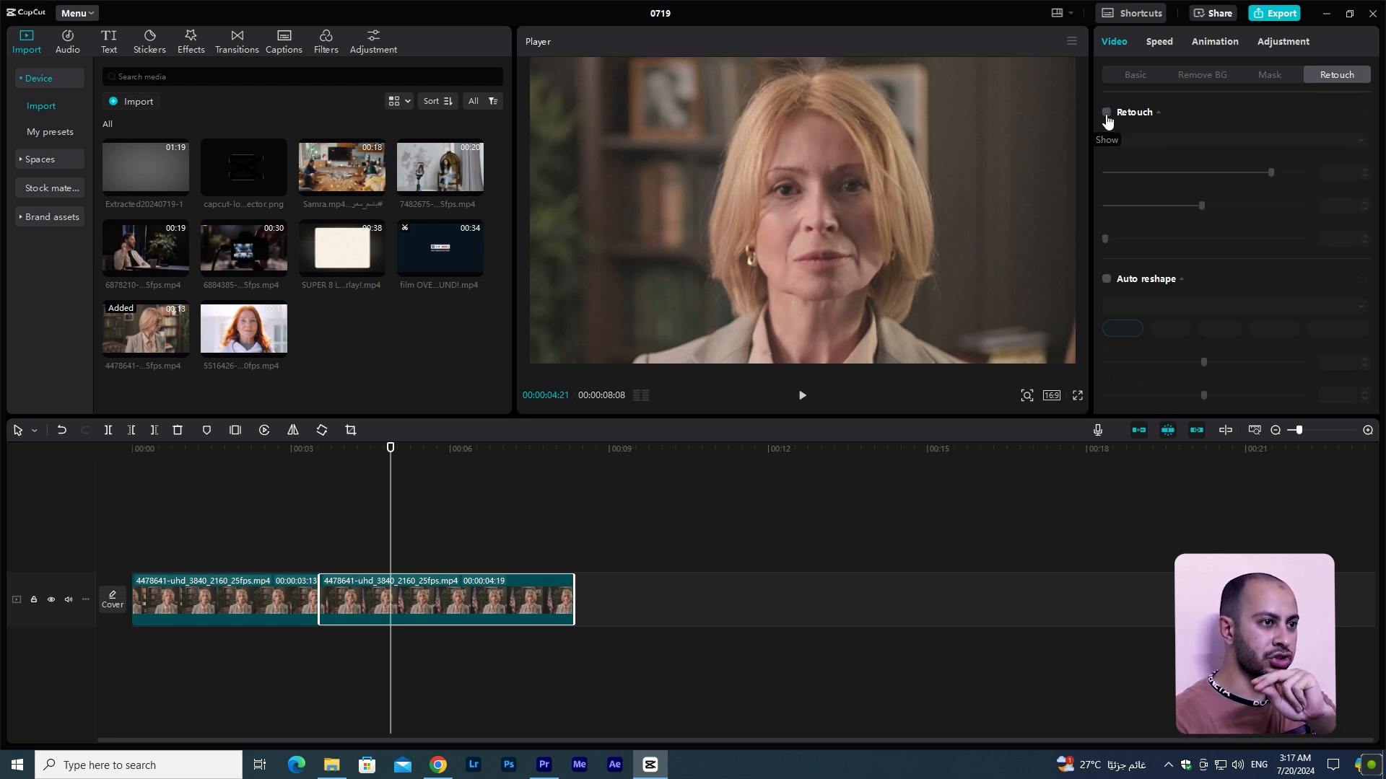
{"action": "left_click", "coordinate": [1107, 115]}
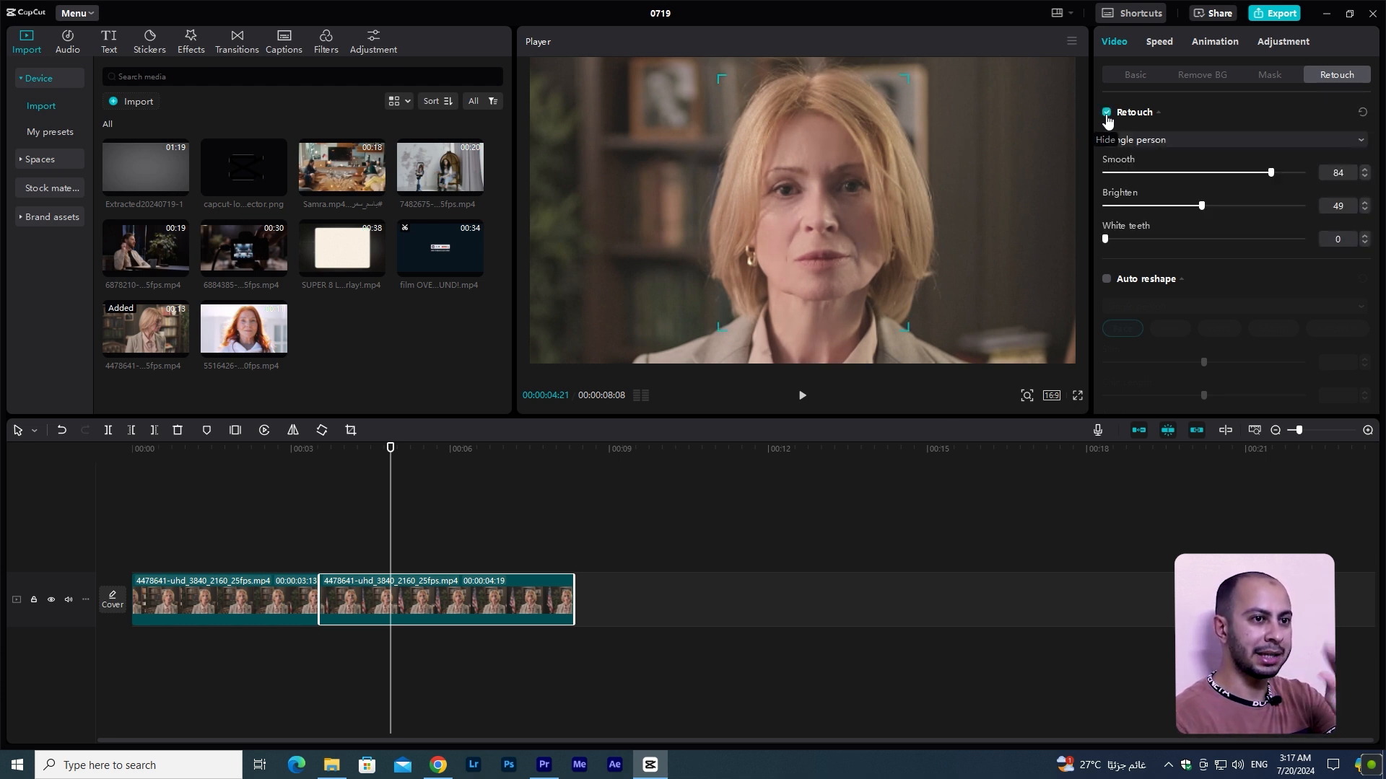
Step: Enable Auto reshape and try out its Face adjustments, such as Slim, Shorten and Lower, leaving them at 0
{"action": "scroll", "coordinate": [1201, 266], "scroll_direction": "down", "scroll_amount": 1}
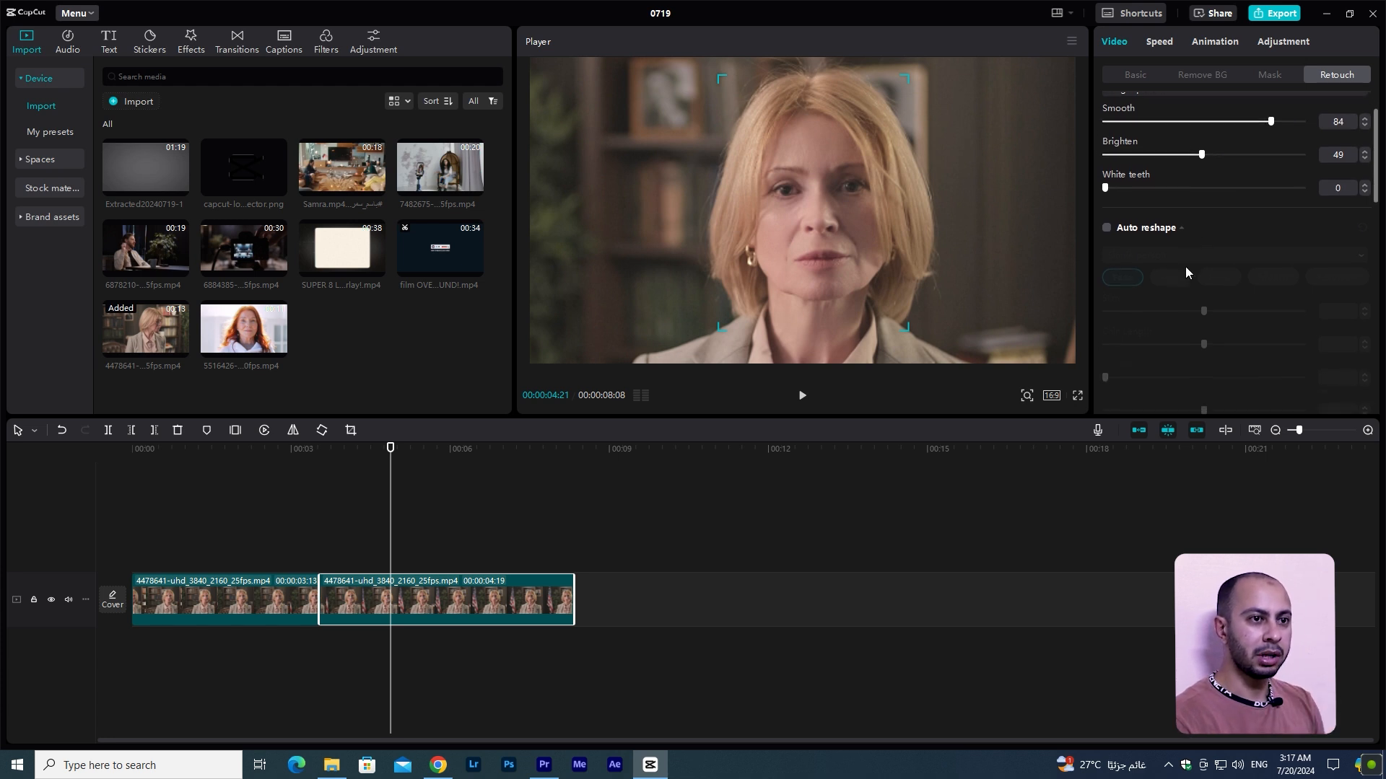
{"action": "left_click", "coordinate": [1106, 229]}
{"action": "scroll", "coordinate": [1228, 246], "scroll_direction": "down", "scroll_amount": 2}
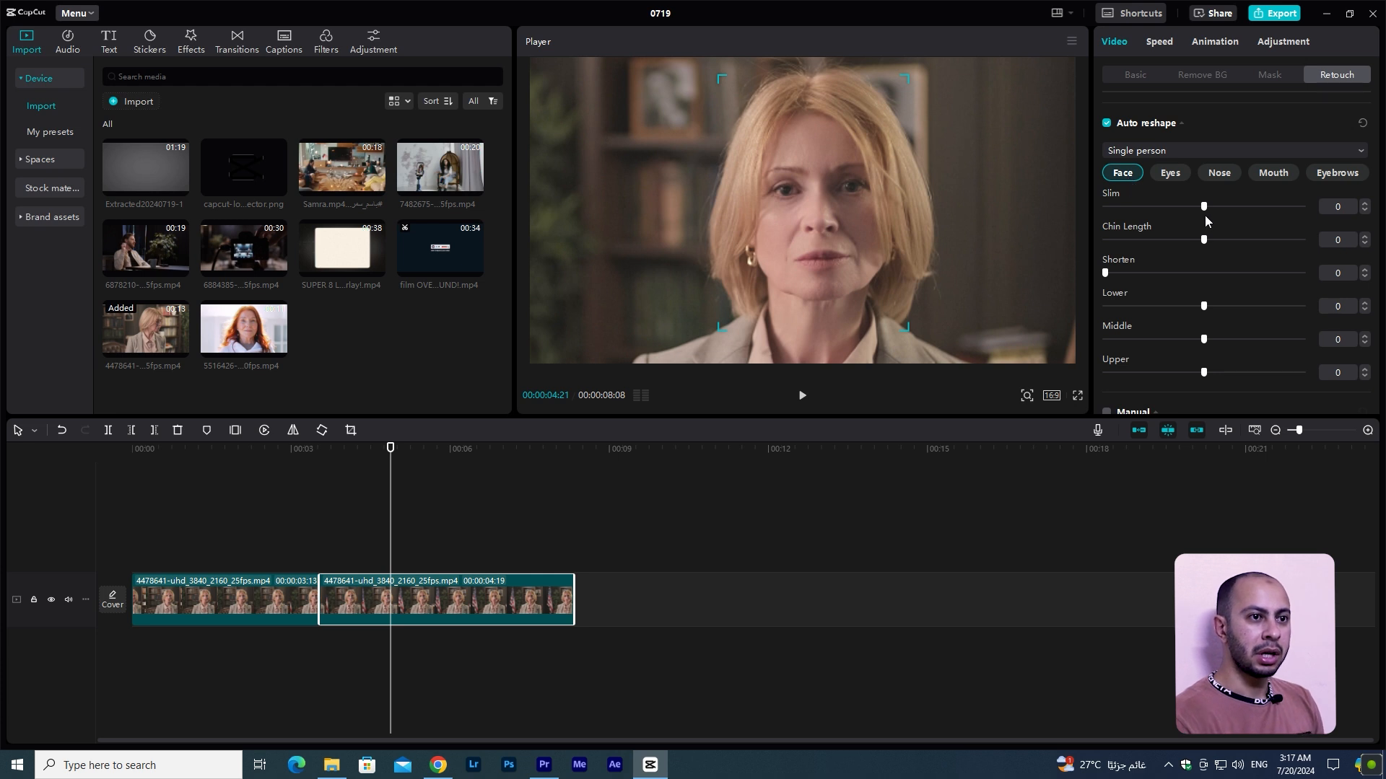
{"action": "left_click_drag", "start_coordinate": [1206, 209], "coordinate": [1198, 254]}
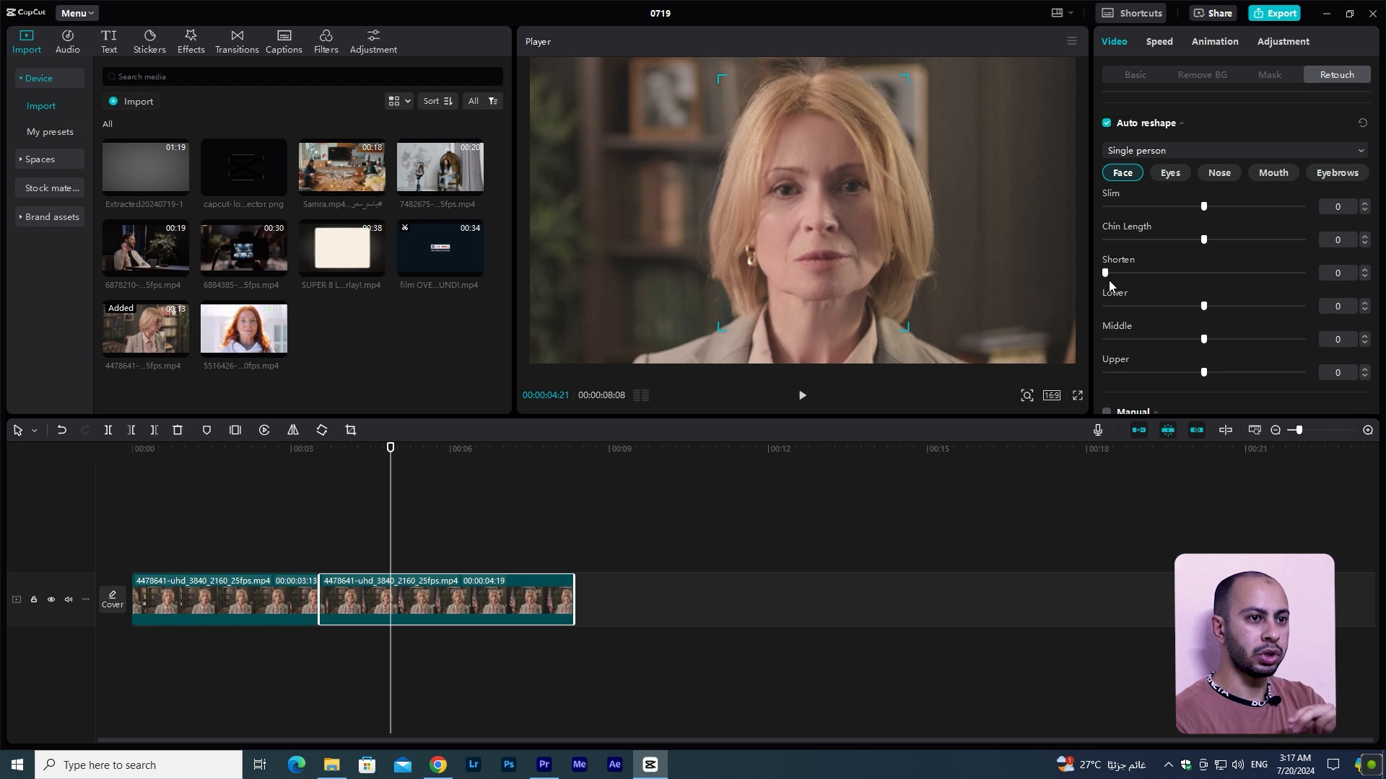
{"action": "mouse_move", "coordinate": [1107, 278]}
{"action": "left_mouse_down"}
{"action": "mouse_move", "coordinate": [1167, 274]}
{"action": "mouse_move", "coordinate": [1085, 273]}
{"action": "left_mouse_up"}
{"action": "scroll", "coordinate": [1158, 286], "scroll_direction": "down", "scroll_amount": 1}
{"action": "mouse_move", "coordinate": [1203, 254]}
{"action": "left_mouse_down"}
{"action": "mouse_move", "coordinate": [1240, 260]}
{"action": "mouse_move", "coordinate": [1132, 268]}
{"action": "mouse_move", "coordinate": [1248, 282]}
{"action": "mouse_move", "coordinate": [1180, 268]}
{"action": "mouse_move", "coordinate": [1202, 285]}
{"action": "left_mouse_up"}
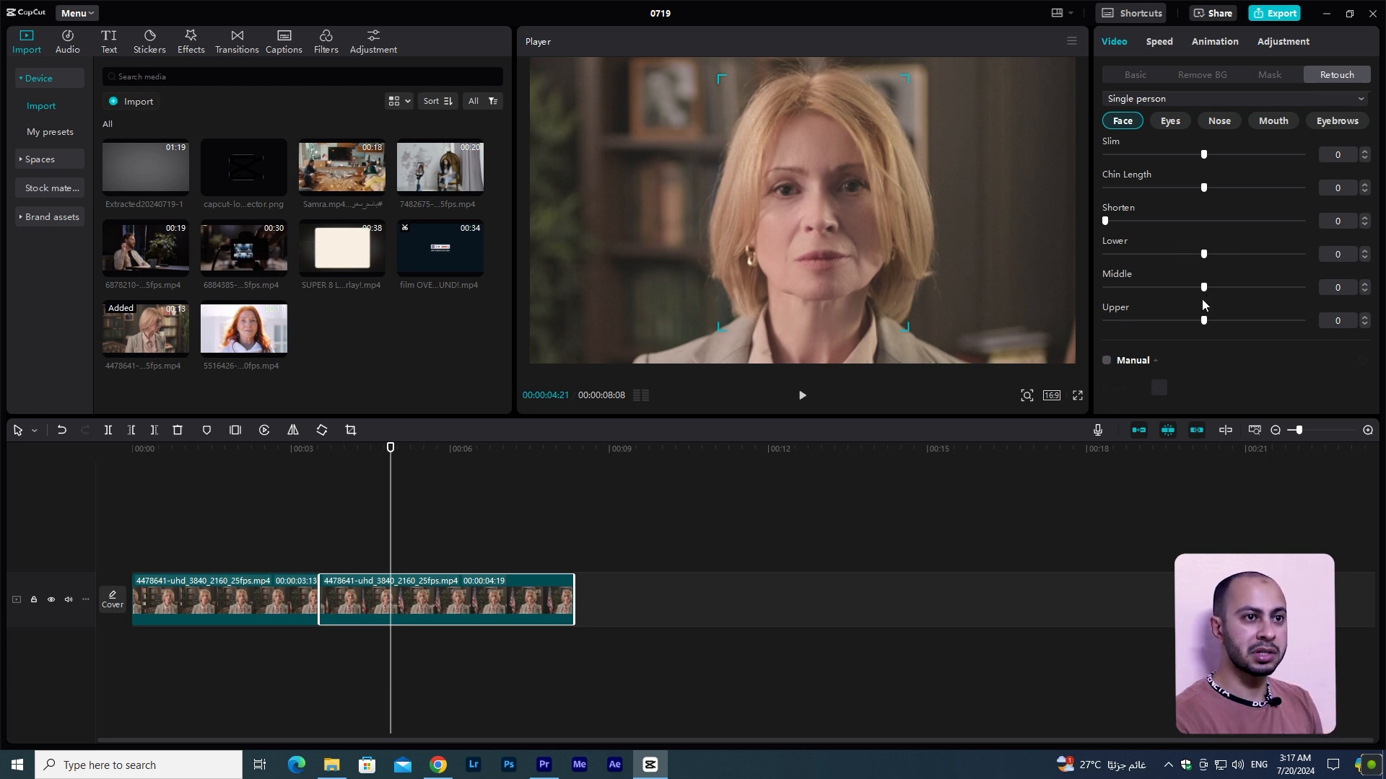
Step: Try the Size and Distance adjustments for the eyes, check the Eyebrows options and turn Auto reshape off
{"action": "scroll", "coordinate": [1172, 182], "scroll_direction": "up", "scroll_amount": 1}
{"action": "left_click", "coordinate": [1172, 177]}
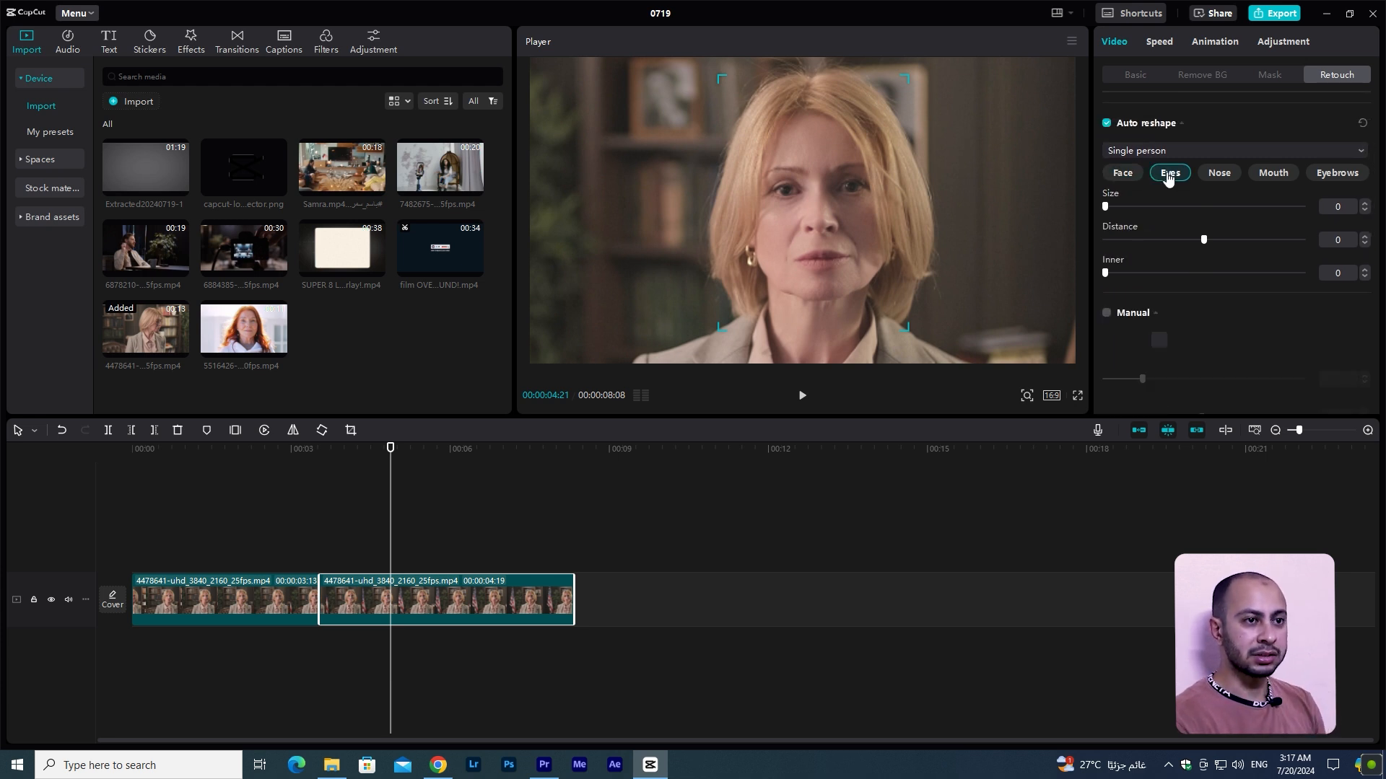
{"action": "mouse_move", "coordinate": [1106, 207]}
{"action": "left_mouse_down"}
{"action": "mouse_move", "coordinate": [1177, 218]}
{"action": "mouse_move", "coordinate": [1100, 225]}
{"action": "left_mouse_up"}
{"action": "mouse_move", "coordinate": [1203, 239]}
{"action": "left_mouse_down"}
{"action": "mouse_move", "coordinate": [1158, 240]}
{"action": "mouse_move", "coordinate": [1202, 249]}
{"action": "left_mouse_up"}
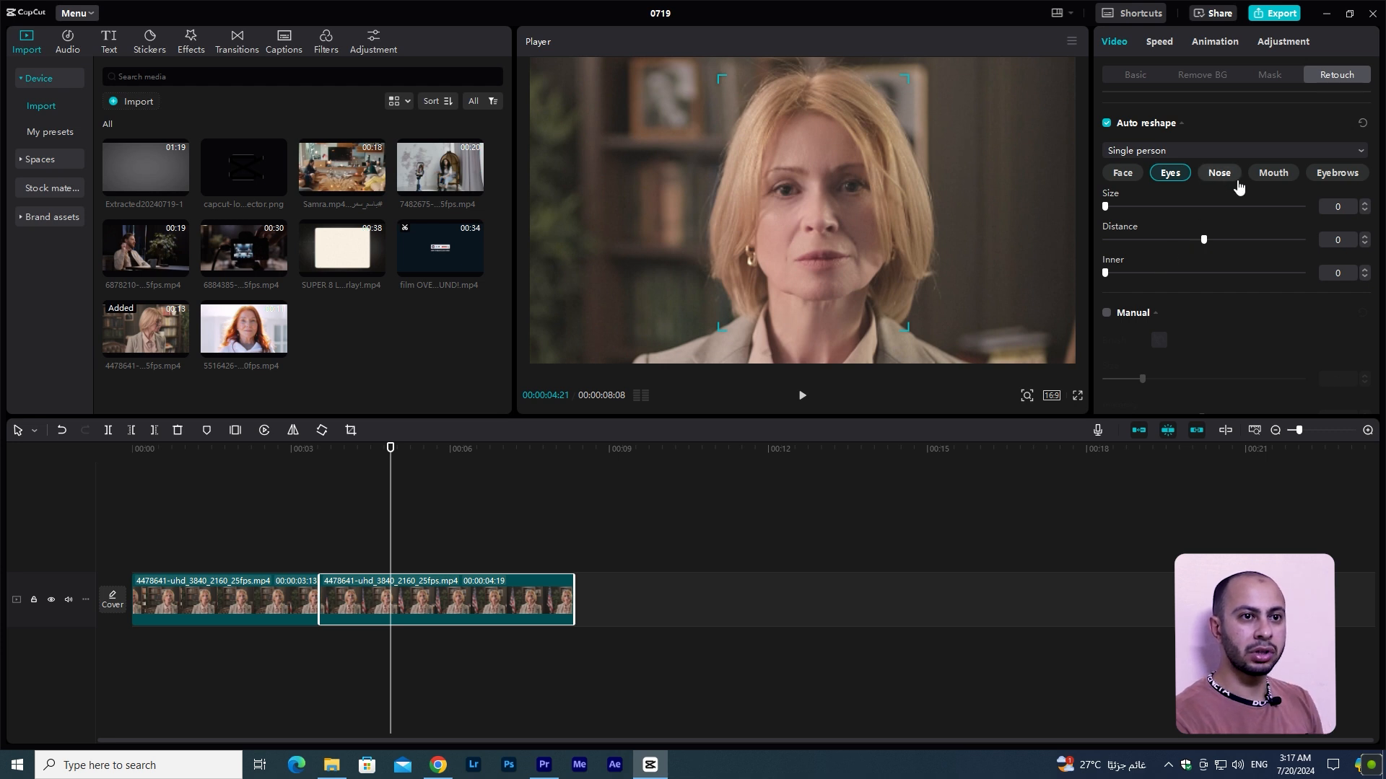
{"action": "left_click", "coordinate": [1315, 181]}
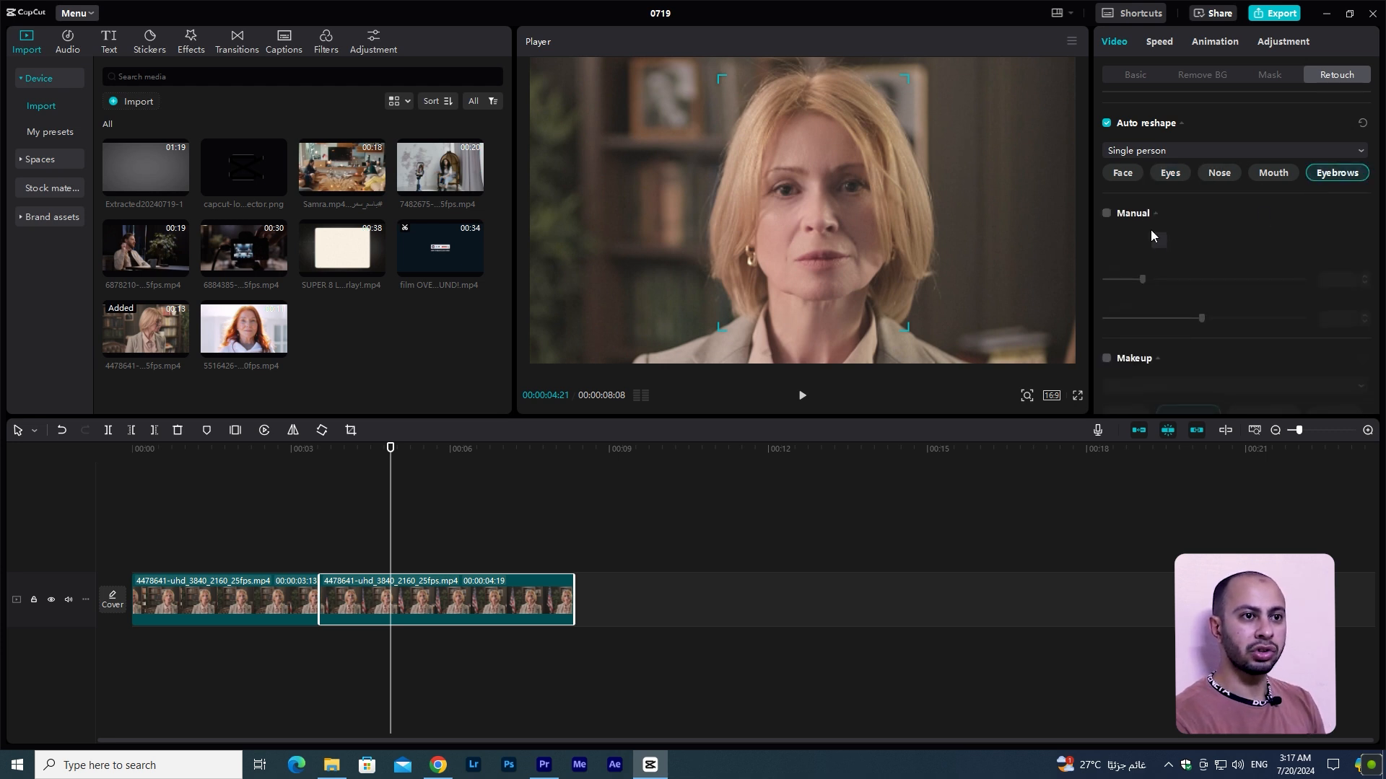
{"action": "left_click", "coordinate": [1107, 123]}
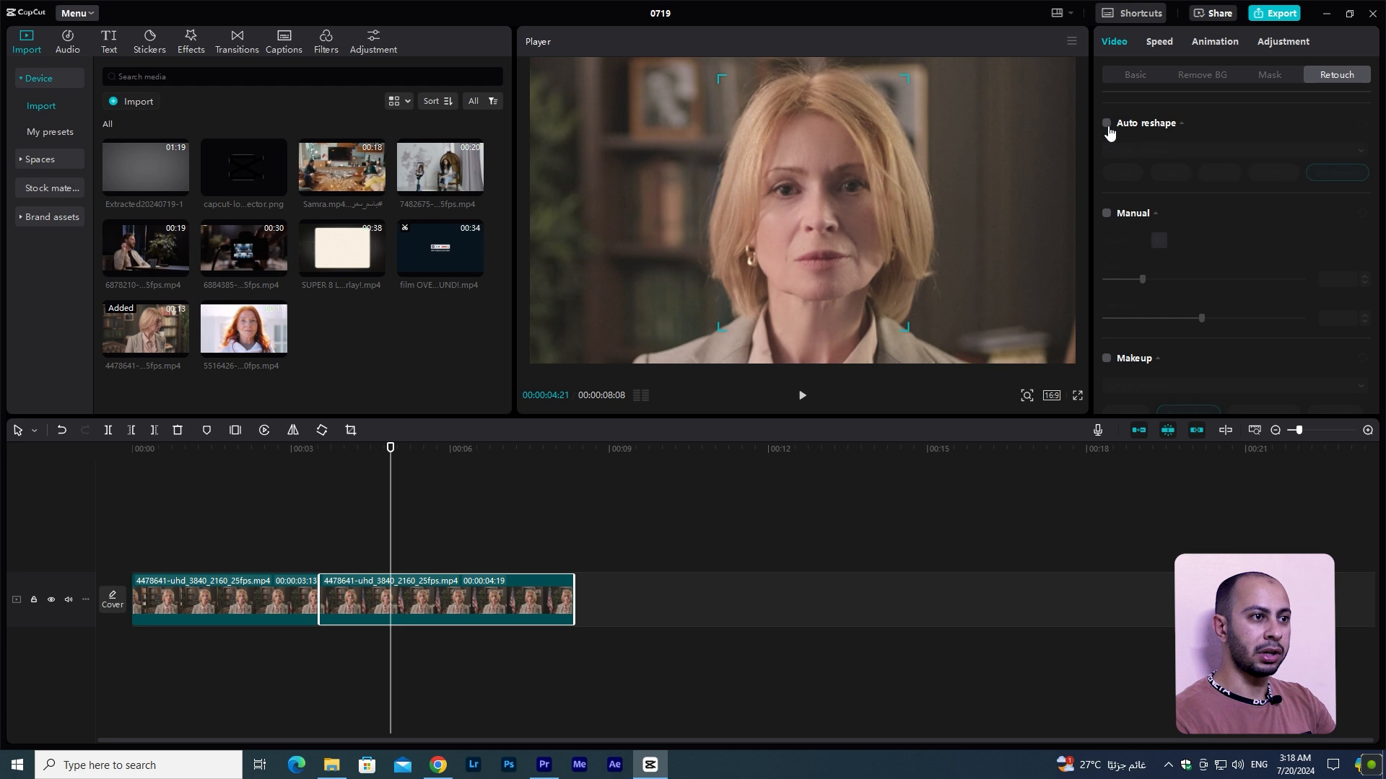
Step: Enable Manual reshaping with a brush size of 14, push the woman's cheek beside her mouth and compare it off and on
{"action": "left_click", "coordinate": [1107, 213]}
{"action": "scroll", "coordinate": [1216, 244], "scroll_direction": "down", "scroll_amount": 1}
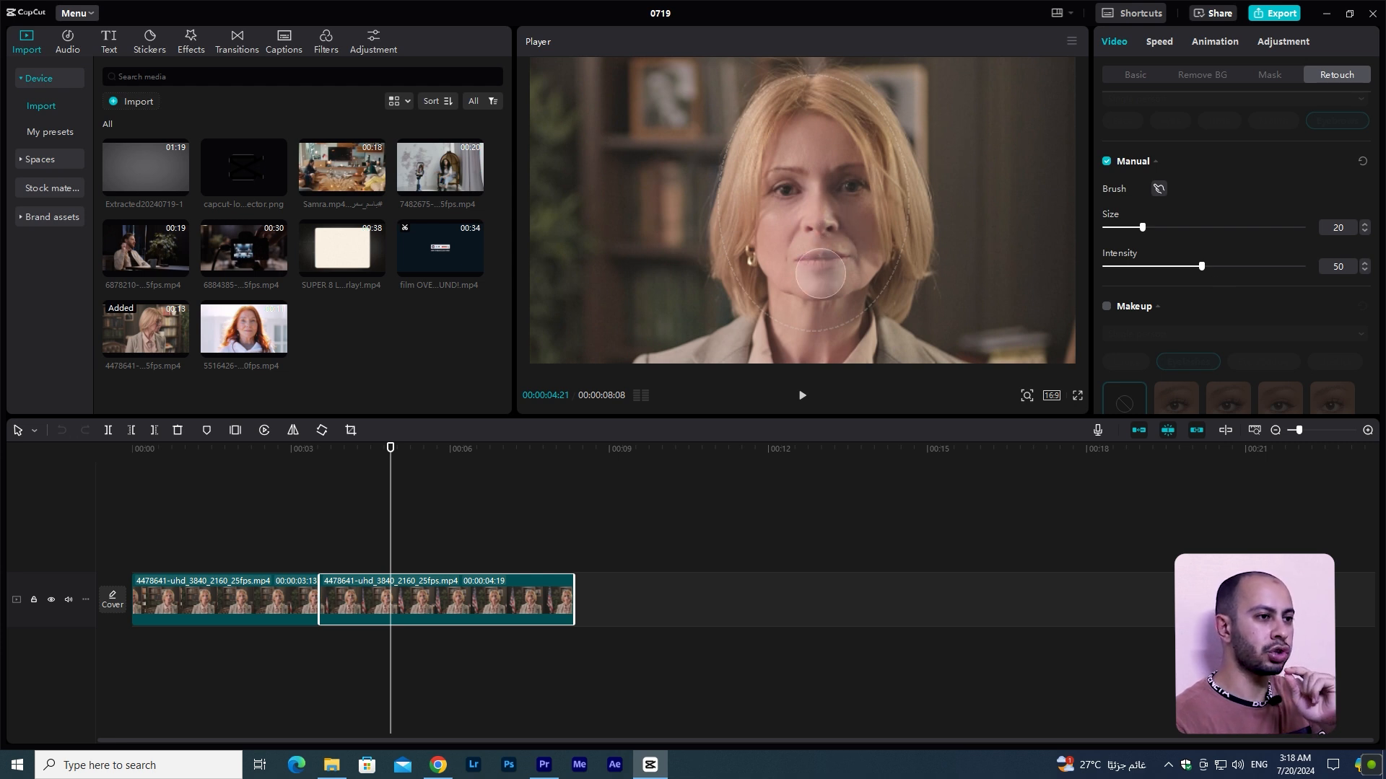
{"action": "mouse_move", "coordinate": [1142, 228]}
{"action": "left_mouse_down"}
{"action": "mouse_move", "coordinate": [1122, 230]}
{"action": "mouse_move", "coordinate": [1177, 228]}
{"action": "mouse_move", "coordinate": [1134, 230]}
{"action": "left_mouse_up"}
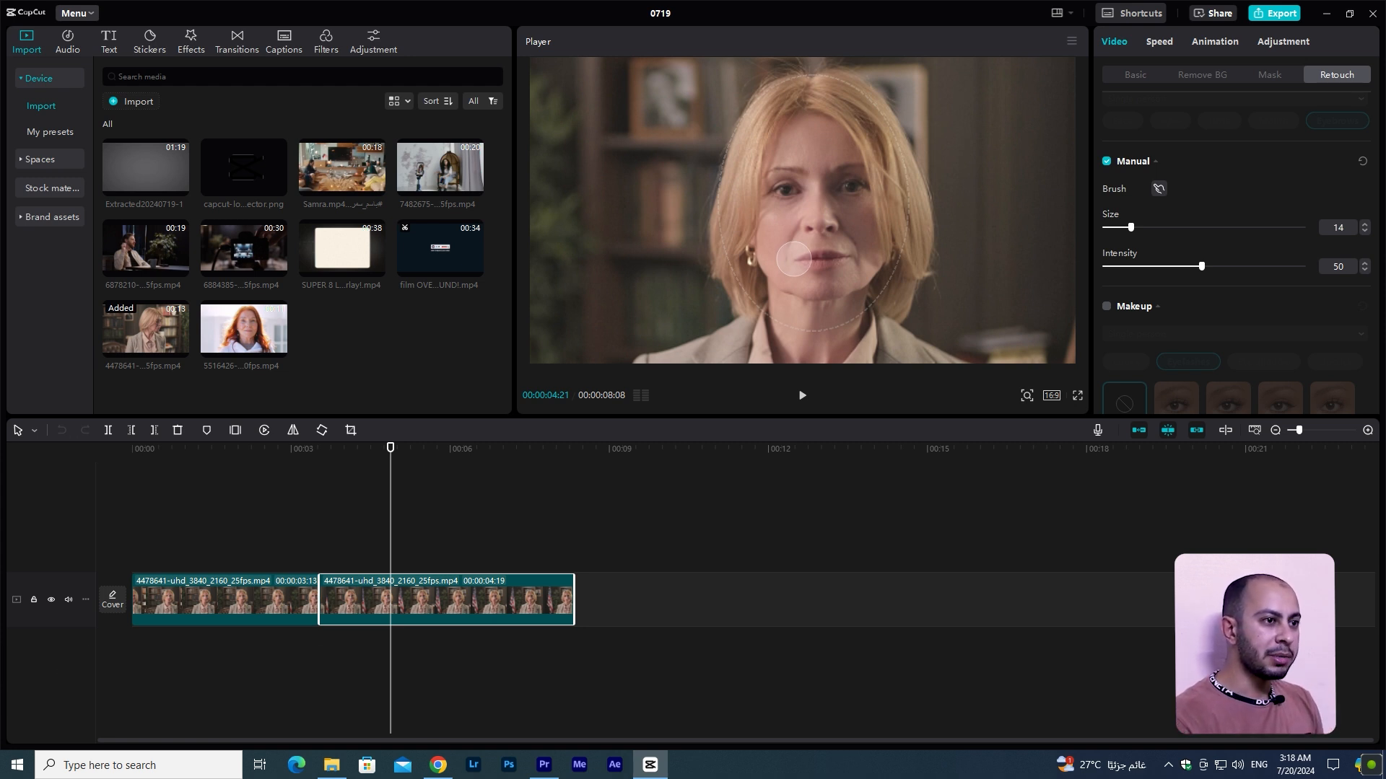
{"action": "mouse_move", "coordinate": [783, 256]}
{"action": "left_mouse_down"}
{"action": "mouse_move", "coordinate": [867, 250]}
{"action": "mouse_move", "coordinate": [775, 255]}
{"action": "left_mouse_up"}
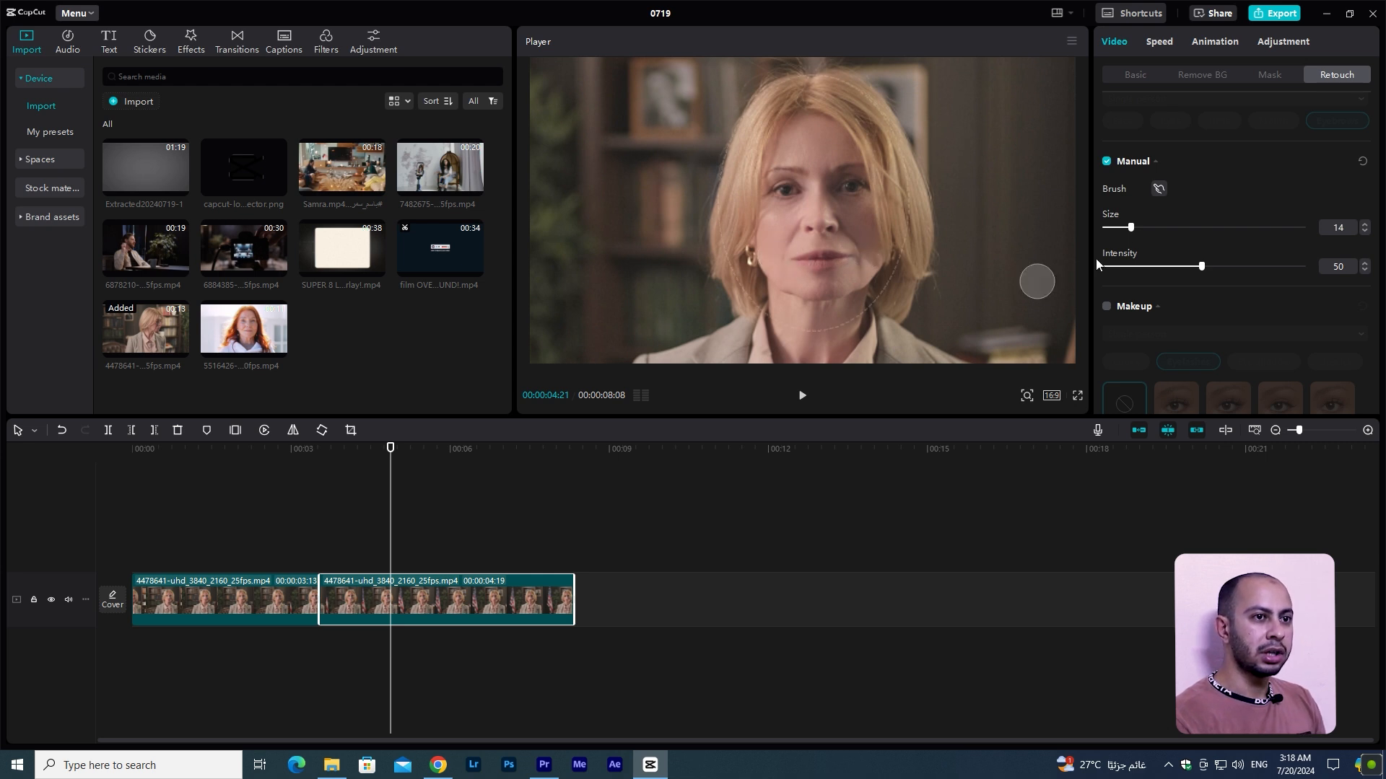
{"action": "left_click", "coordinate": [1106, 162]}
{"action": "left_click", "coordinate": [1107, 163]}
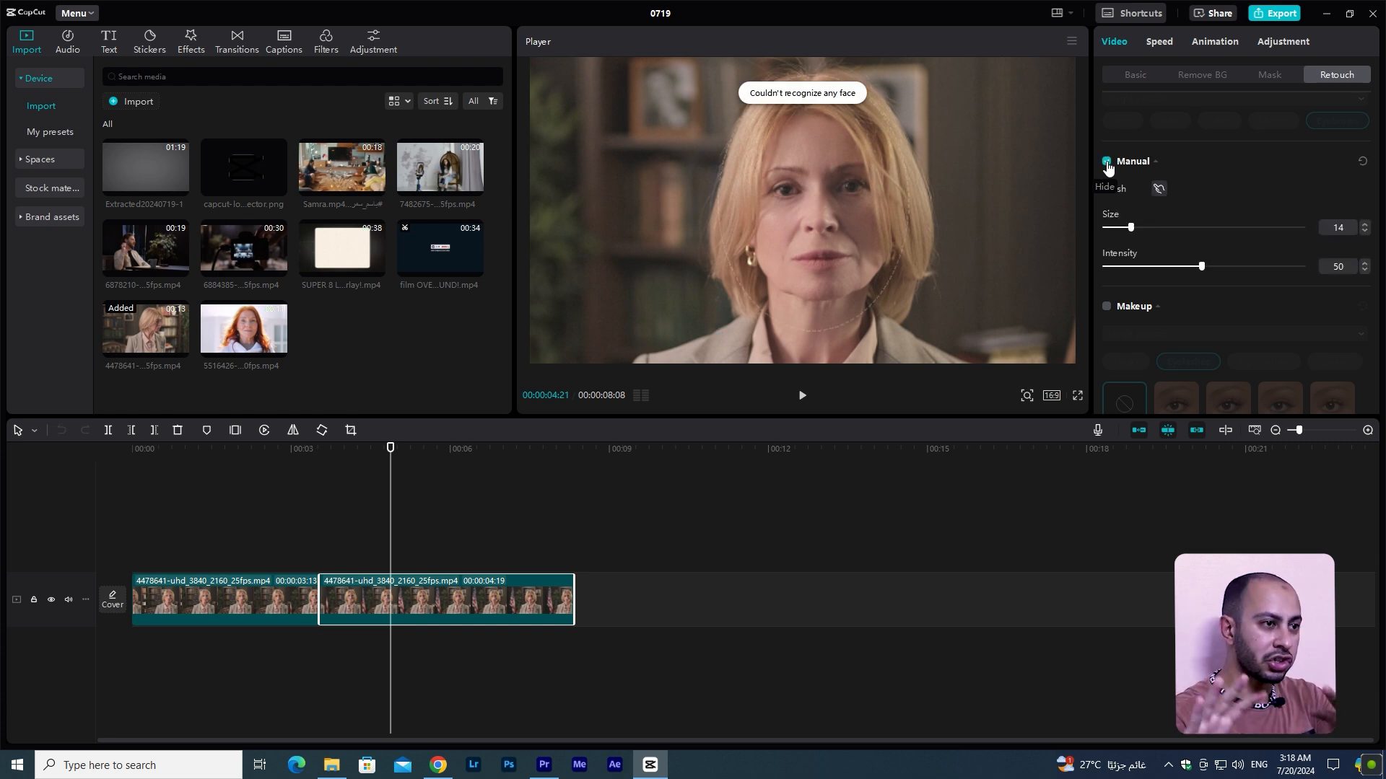
Step: Set the Manual reshaping brush intensity to 41
{"action": "left_click", "coordinate": [1161, 267]}
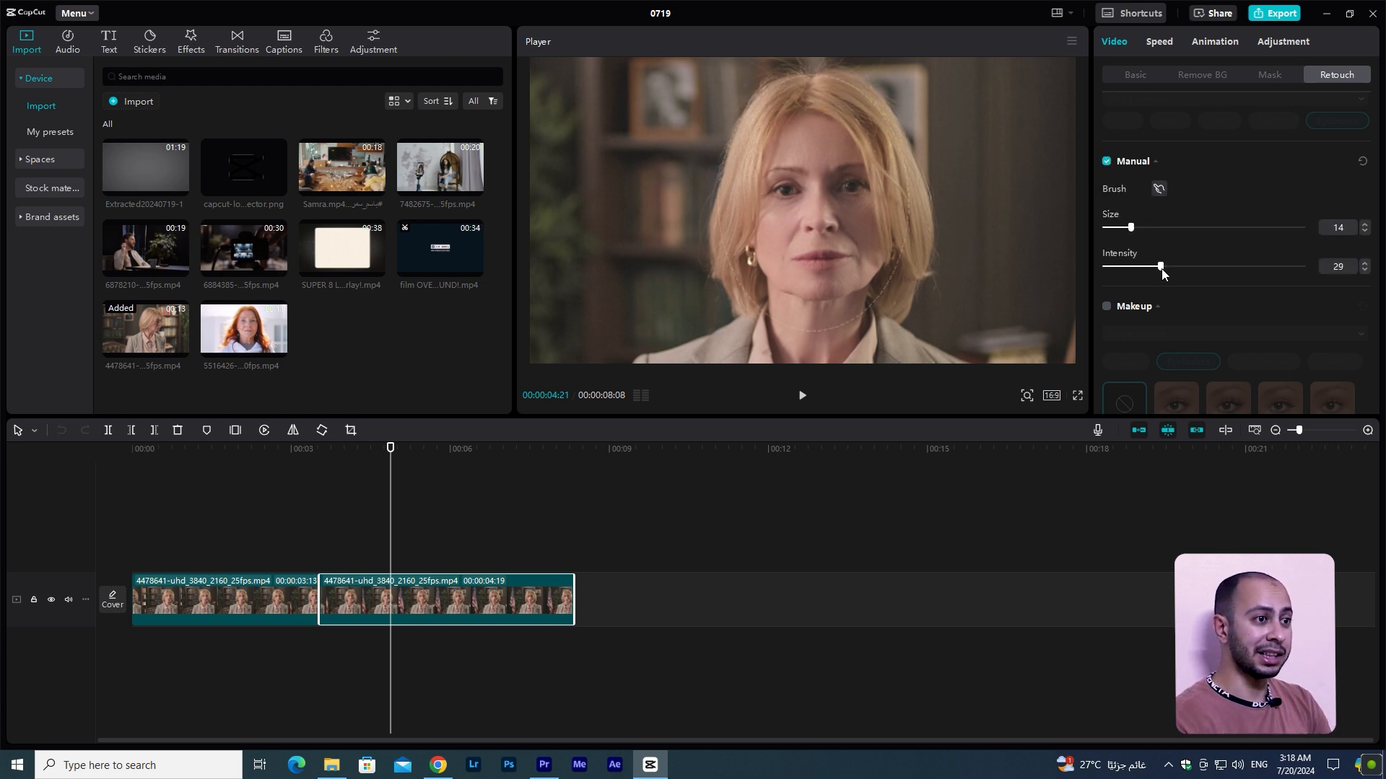
{"action": "left_click_drag", "start_coordinate": [1155, 267], "coordinate": [1217, 267]}
{"action": "left_click_drag", "start_coordinate": [1177, 269], "coordinate": [1185, 270]}
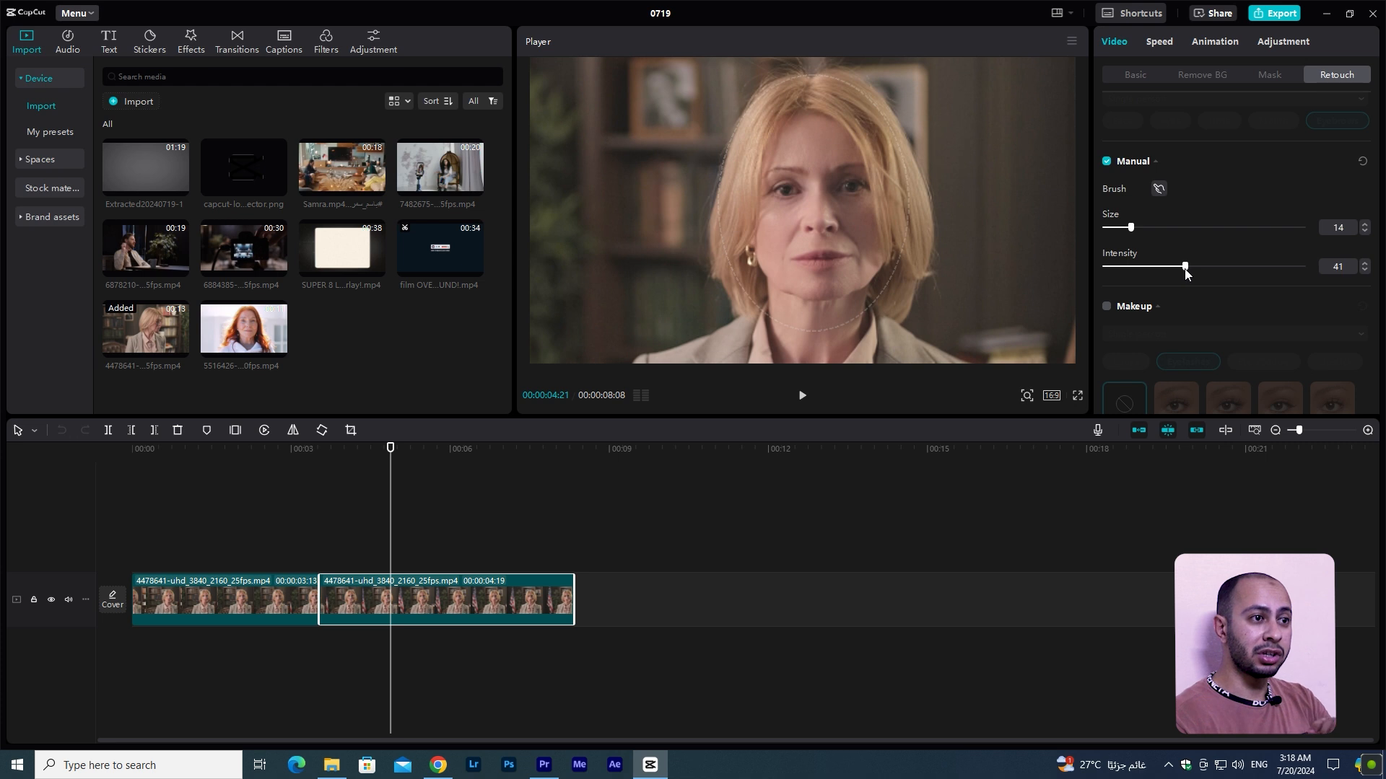
Step: Enable Makeup for a single person, browse the Looks presets and apply the Tulip look to the face
{"action": "scroll", "coordinate": [1149, 257], "scroll_direction": "down", "scroll_amount": 1}
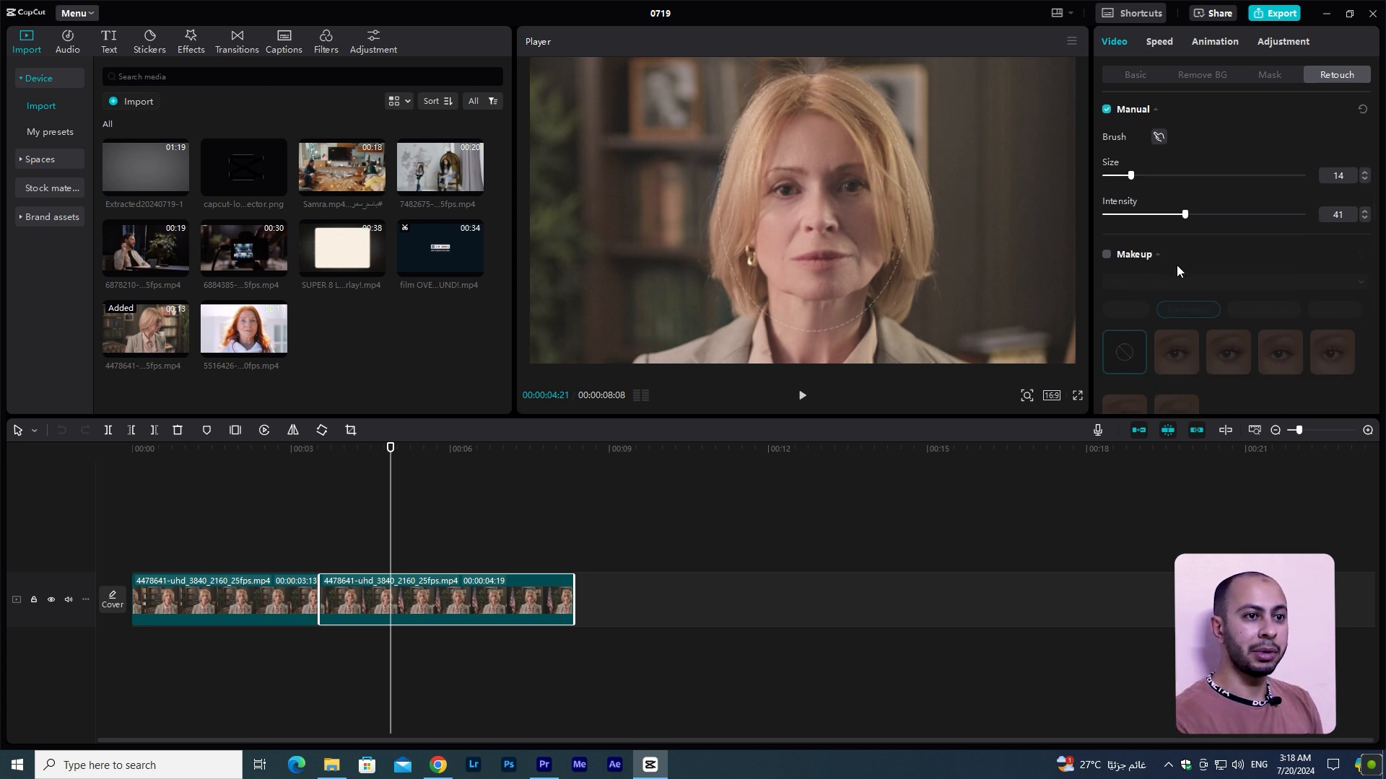
{"action": "scroll", "coordinate": [1177, 265], "scroll_direction": "down", "scroll_amount": 1}
{"action": "left_click", "coordinate": [1107, 202]}
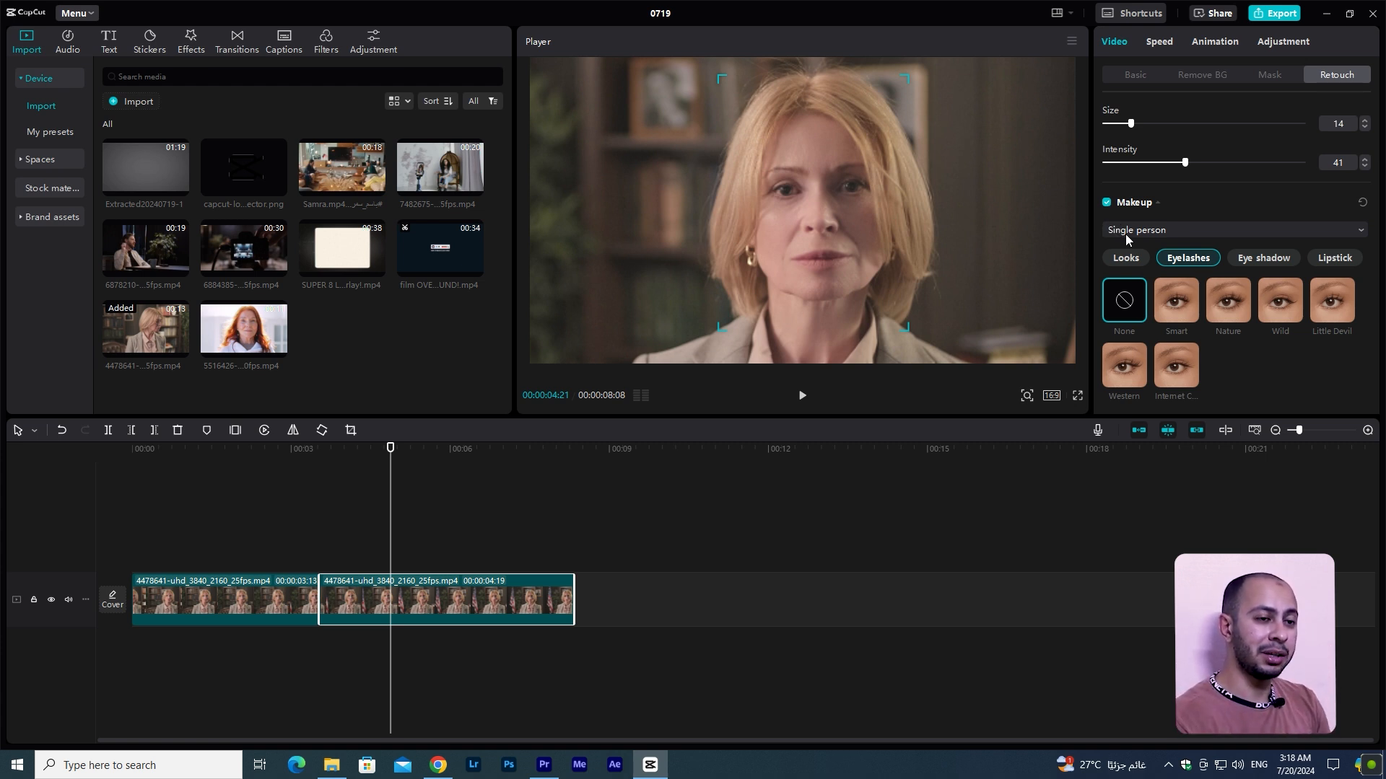
{"action": "left_click", "coordinate": [1126, 258]}
{"action": "scroll", "coordinate": [1189, 270], "scroll_direction": "down", "scroll_amount": 1}
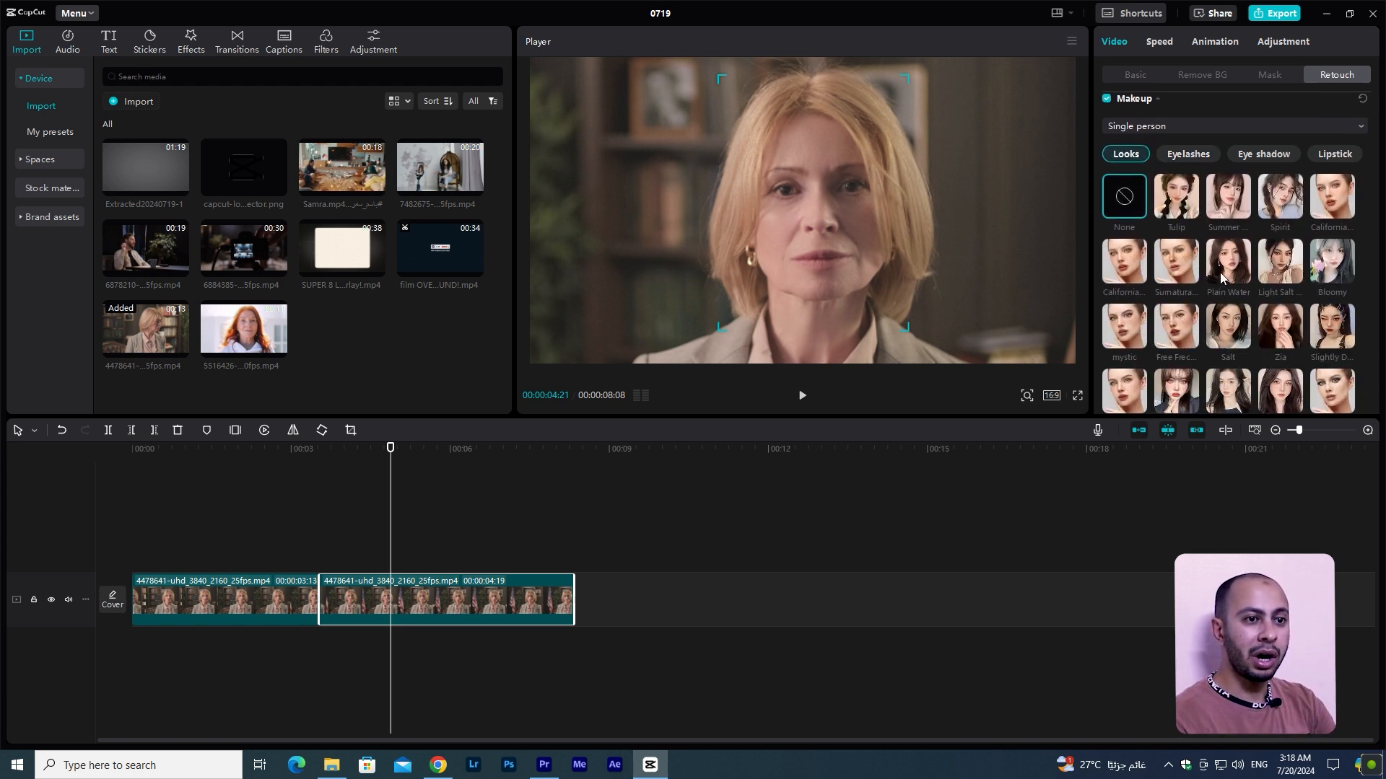
{"action": "scroll", "coordinate": [1220, 278], "scroll_direction": "down", "scroll_amount": 1}
{"action": "scroll", "coordinate": [1220, 278], "scroll_direction": "down", "scroll_amount": 1}
{"action": "scroll", "coordinate": [1223, 282], "scroll_direction": "up", "scroll_amount": 1}
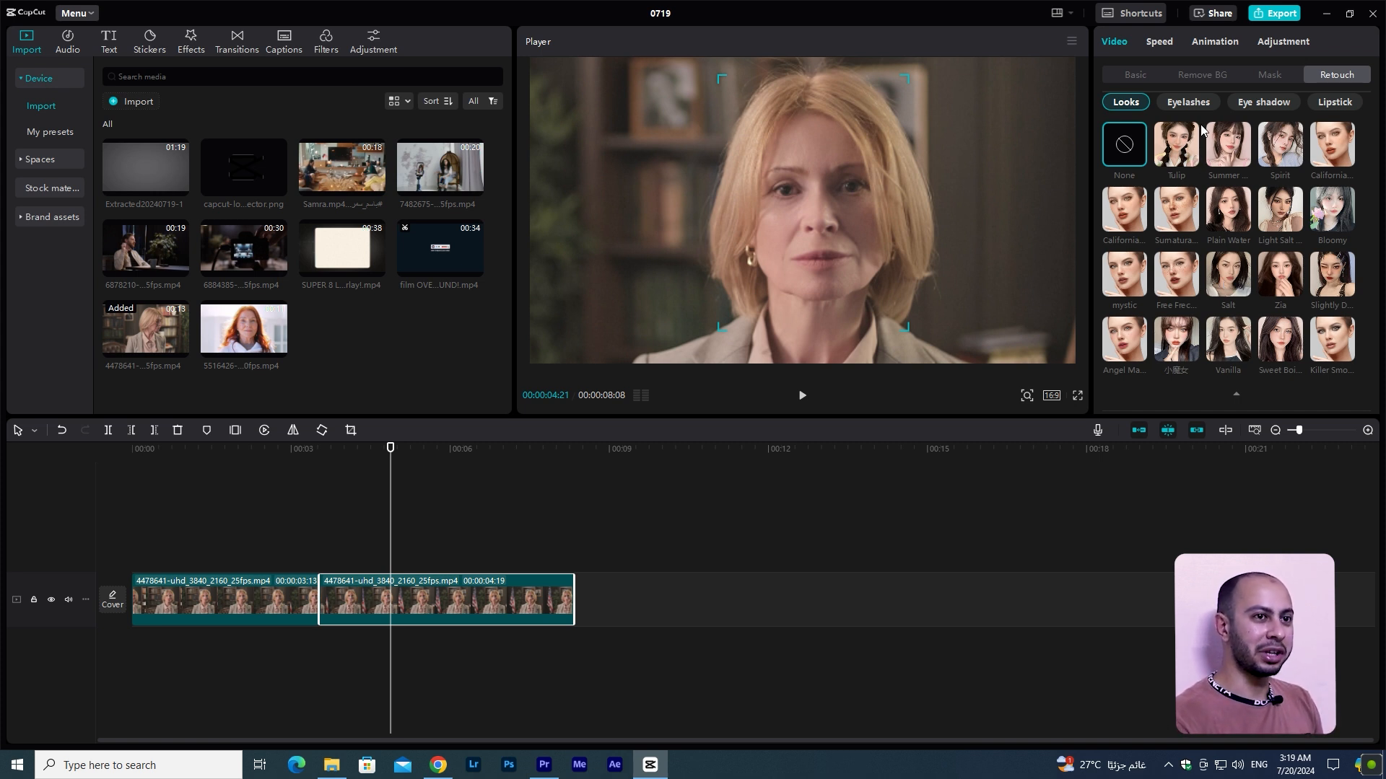
{"action": "left_click", "coordinate": [1179, 149]}
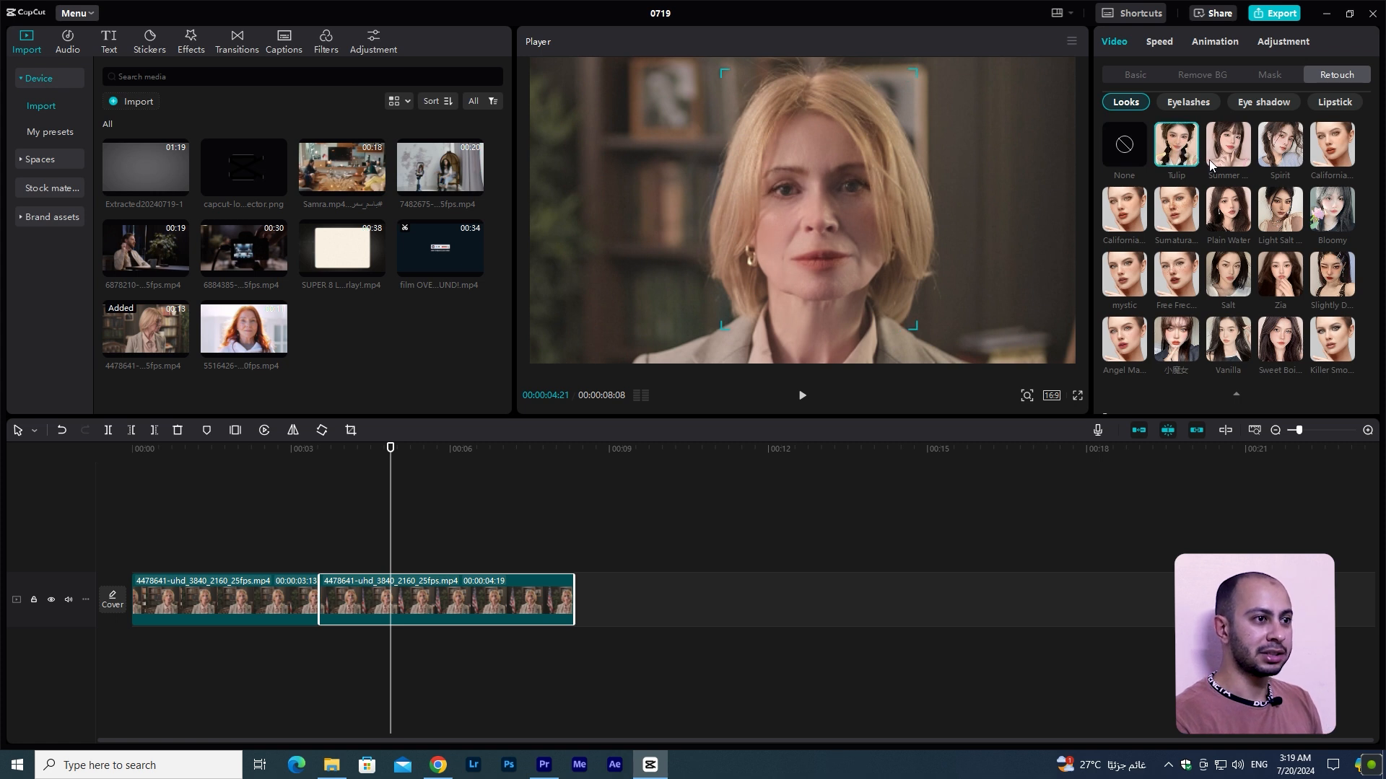
Step: Try several Looks presets on the face, including Summer, Spirit, California, Sumatura and mystic, in the first three rows
{"action": "left_click", "coordinate": [1235, 155]}
{"action": "left_click", "coordinate": [1289, 150]}
{"action": "left_click", "coordinate": [1318, 150]}
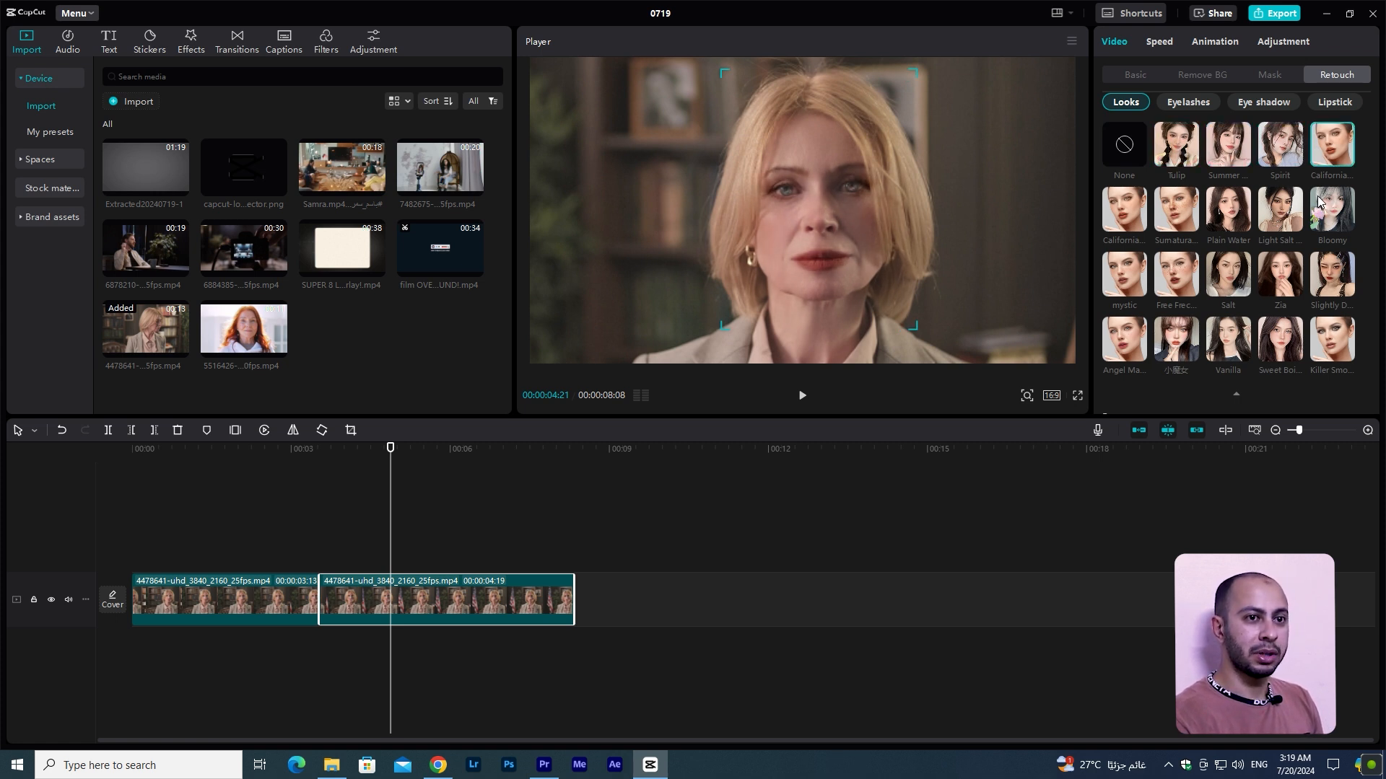
{"action": "left_click", "coordinate": [1182, 212]}
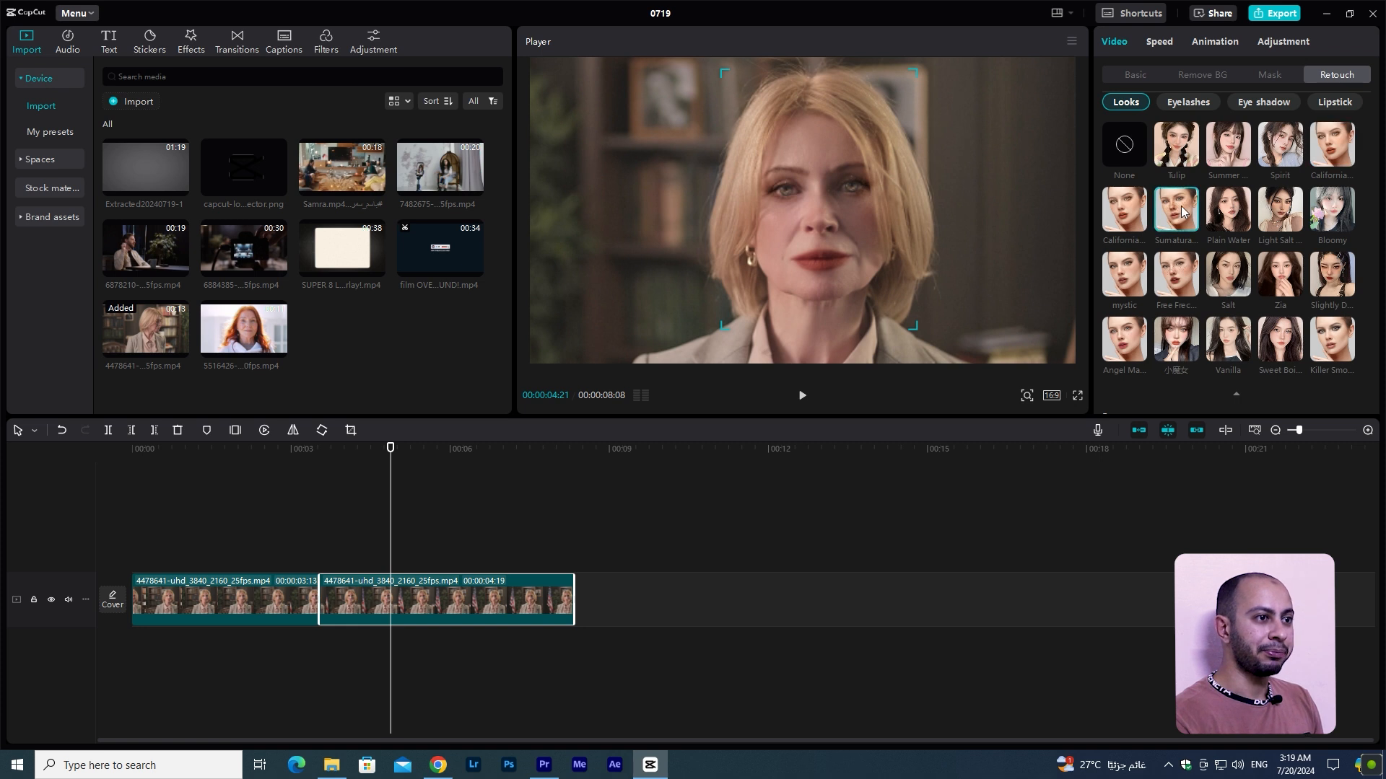
{"action": "left_click", "coordinate": [1130, 219]}
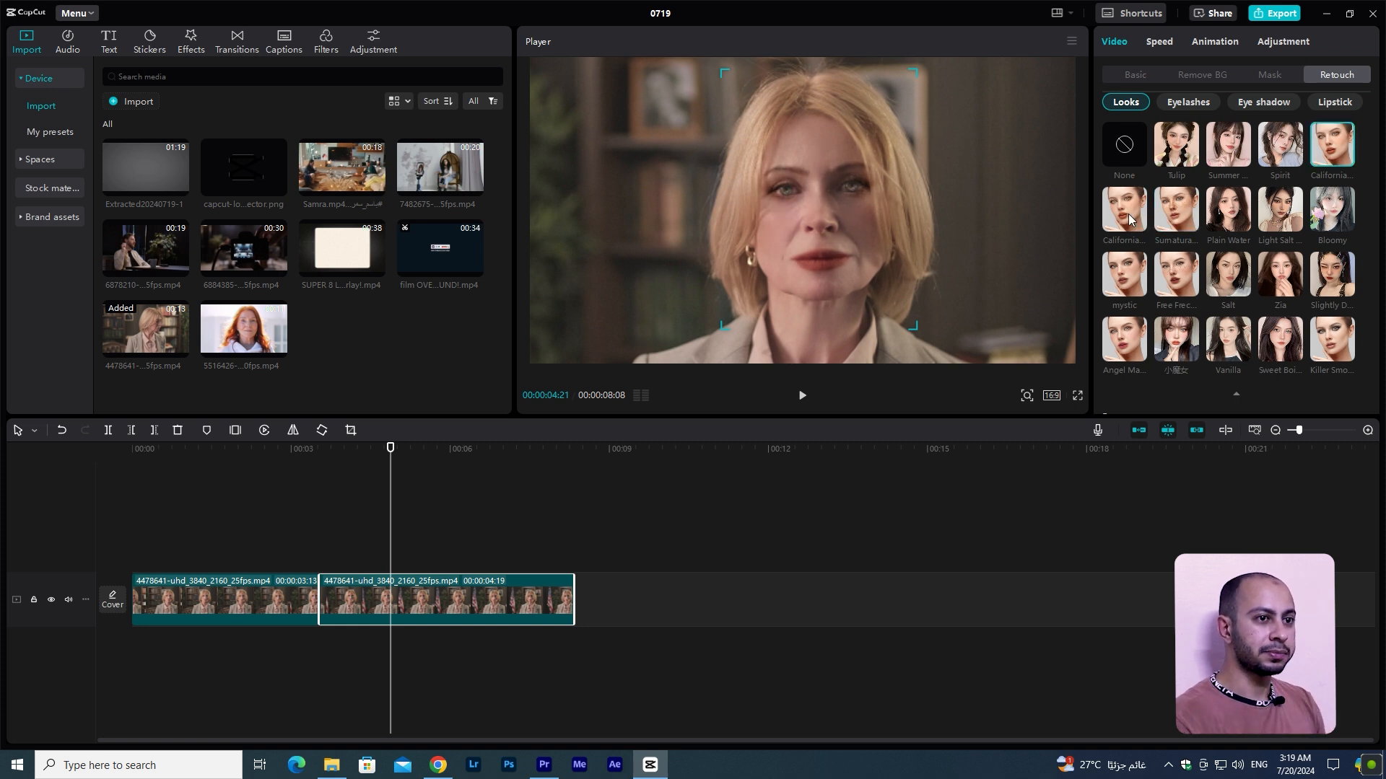
{"action": "left_click", "coordinate": [1126, 277]}
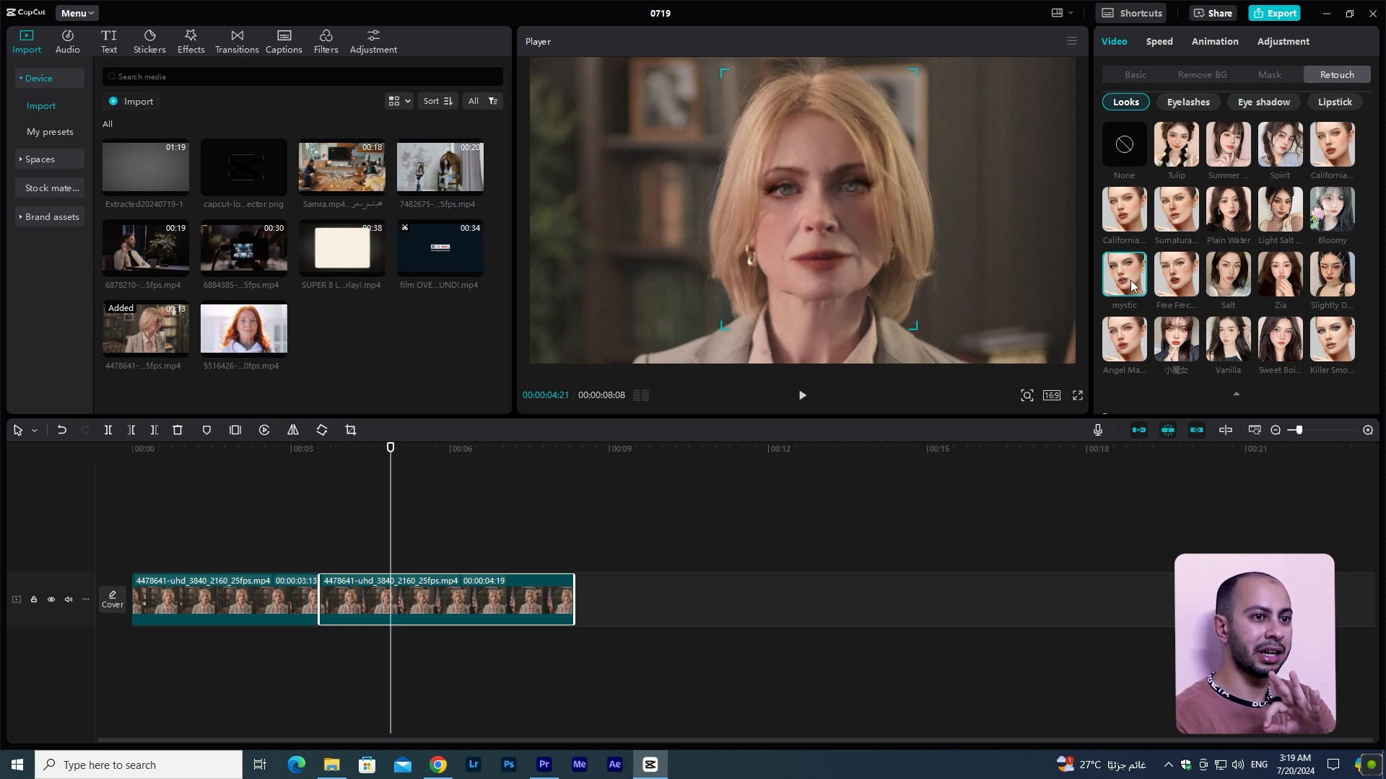
{"action": "left_click", "coordinate": [1173, 285]}
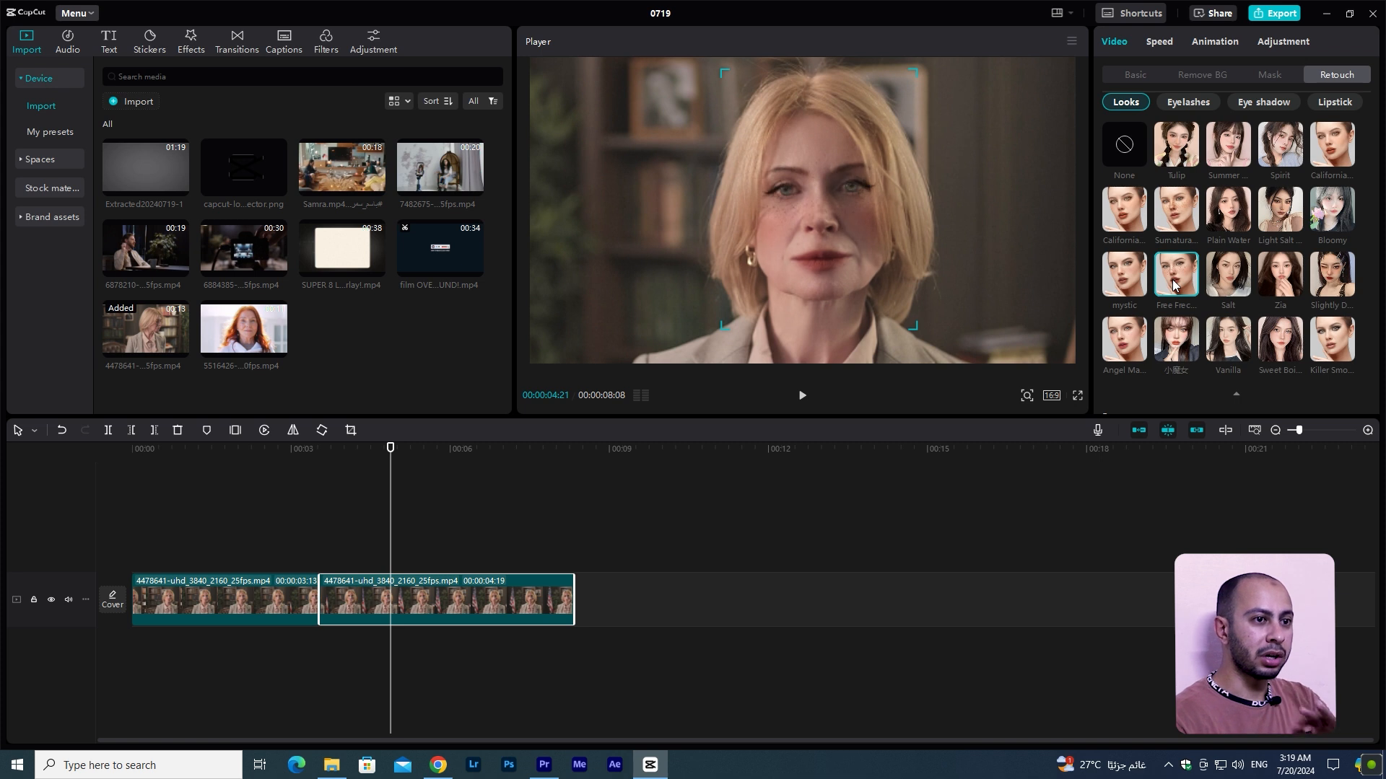
Step: Try the last row of Looks presets, clear the look with None and reapply Tulip
{"action": "left_click", "coordinate": [1183, 337]}
{"action": "left_click", "coordinate": [1214, 339]}
{"action": "left_click", "coordinate": [1277, 345]}
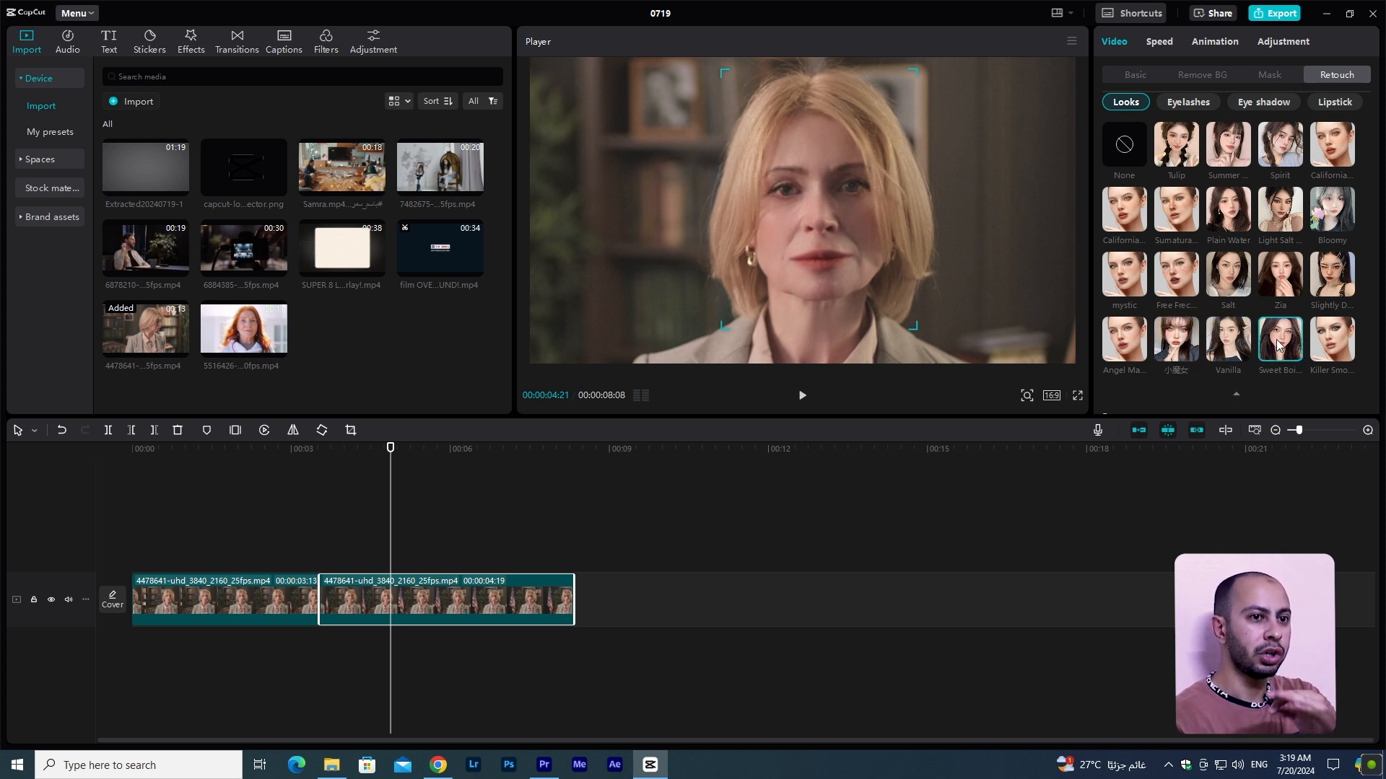
{"action": "left_click", "coordinate": [1319, 340]}
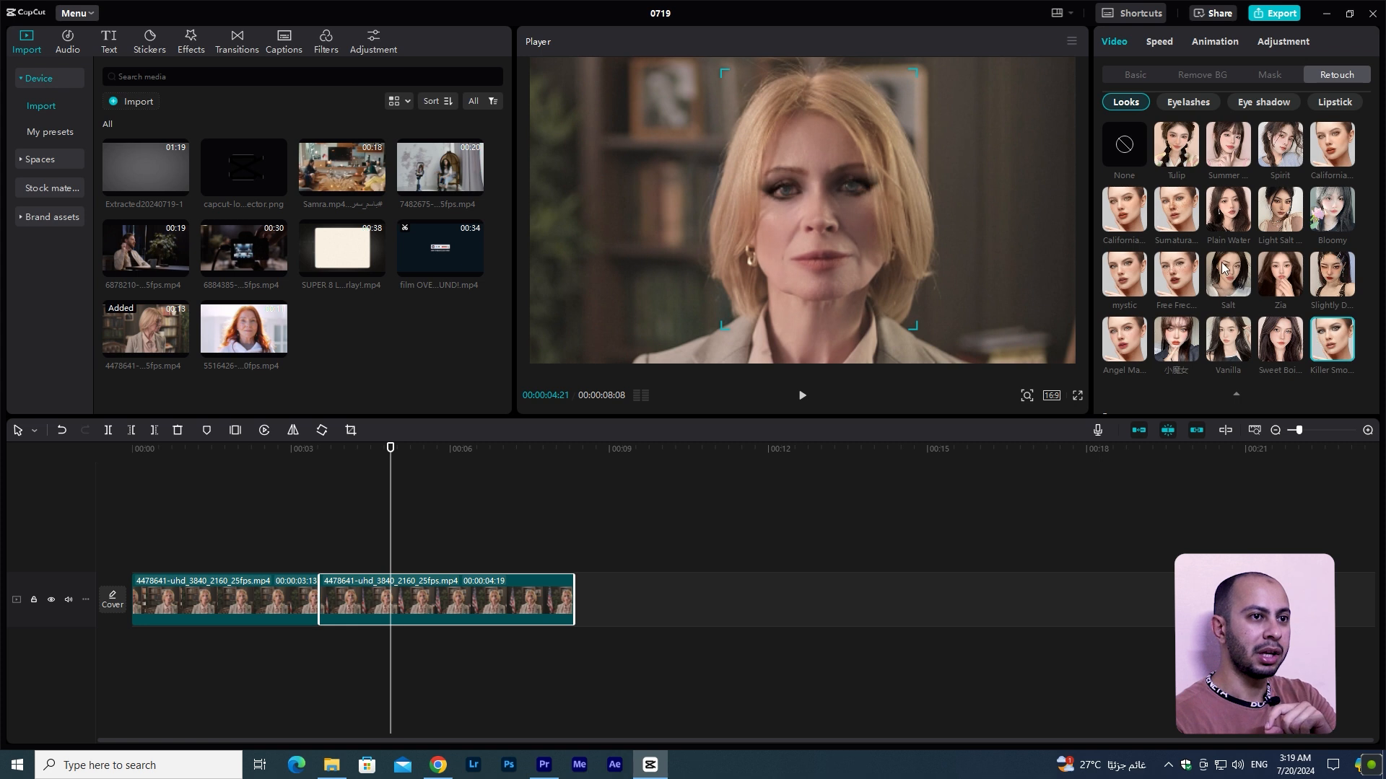
{"action": "left_click", "coordinate": [1125, 155]}
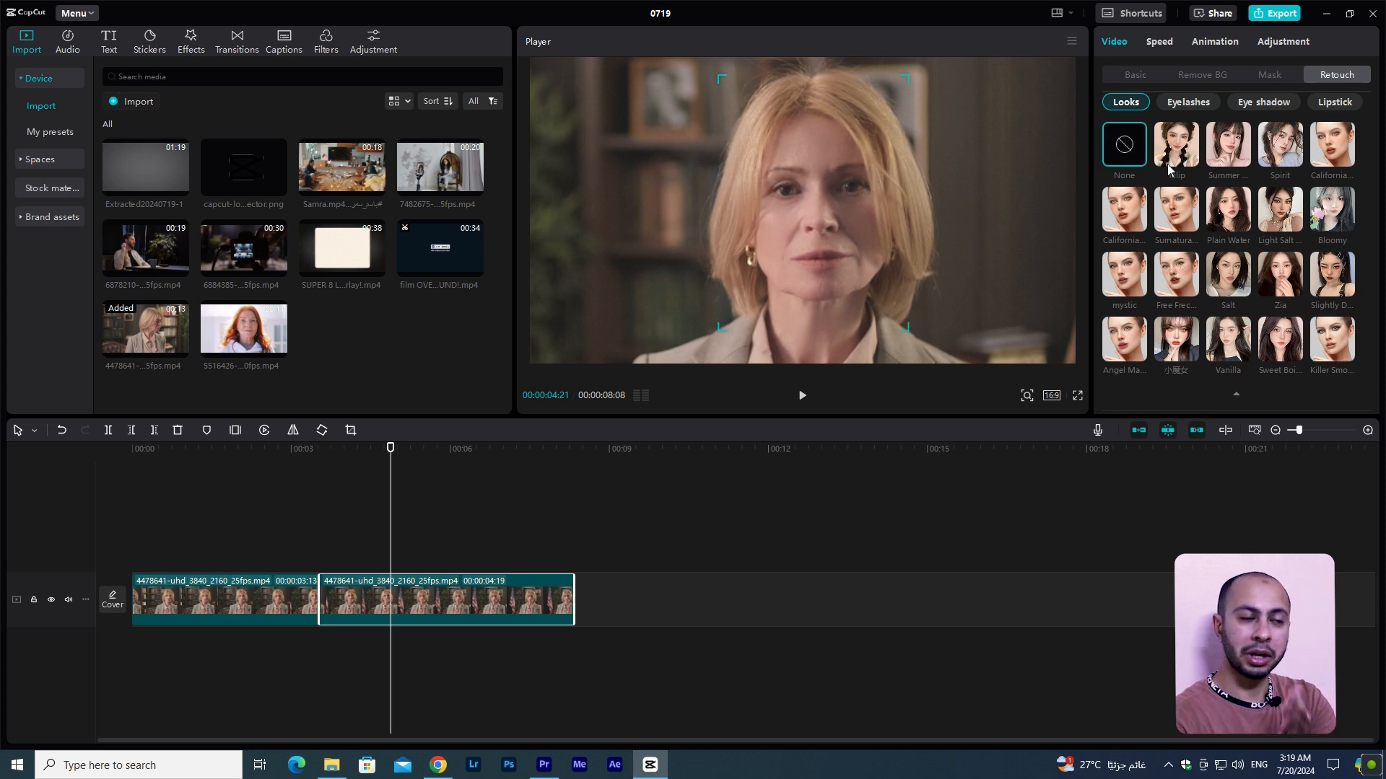
{"action": "left_click", "coordinate": [1169, 157]}
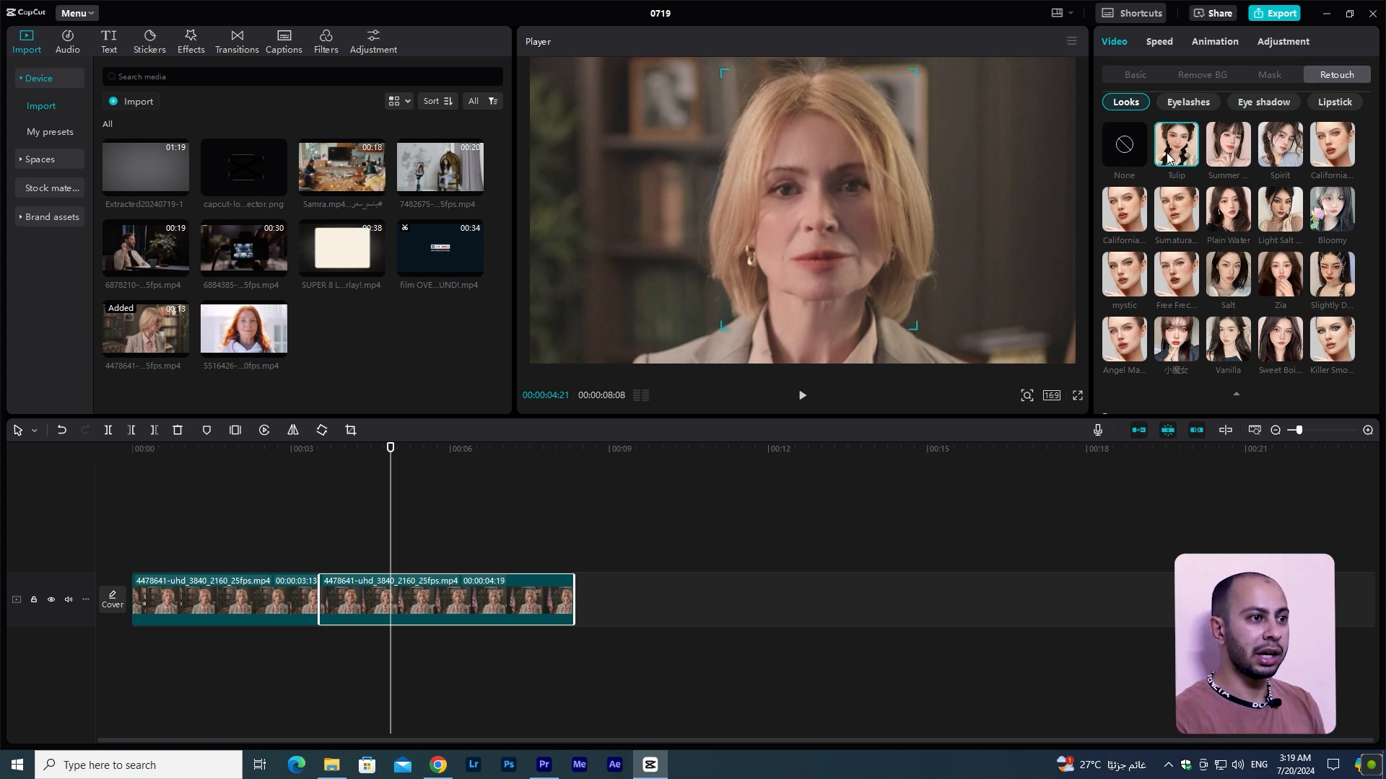
Step: Try the Smart, Nature and Wild eyelashes, and apply the Western eyelashes with a Degree of 62
{"action": "left_click", "coordinate": [1187, 106]}
{"action": "scroll", "coordinate": [1237, 214], "scroll_direction": "up", "scroll_amount": 1}
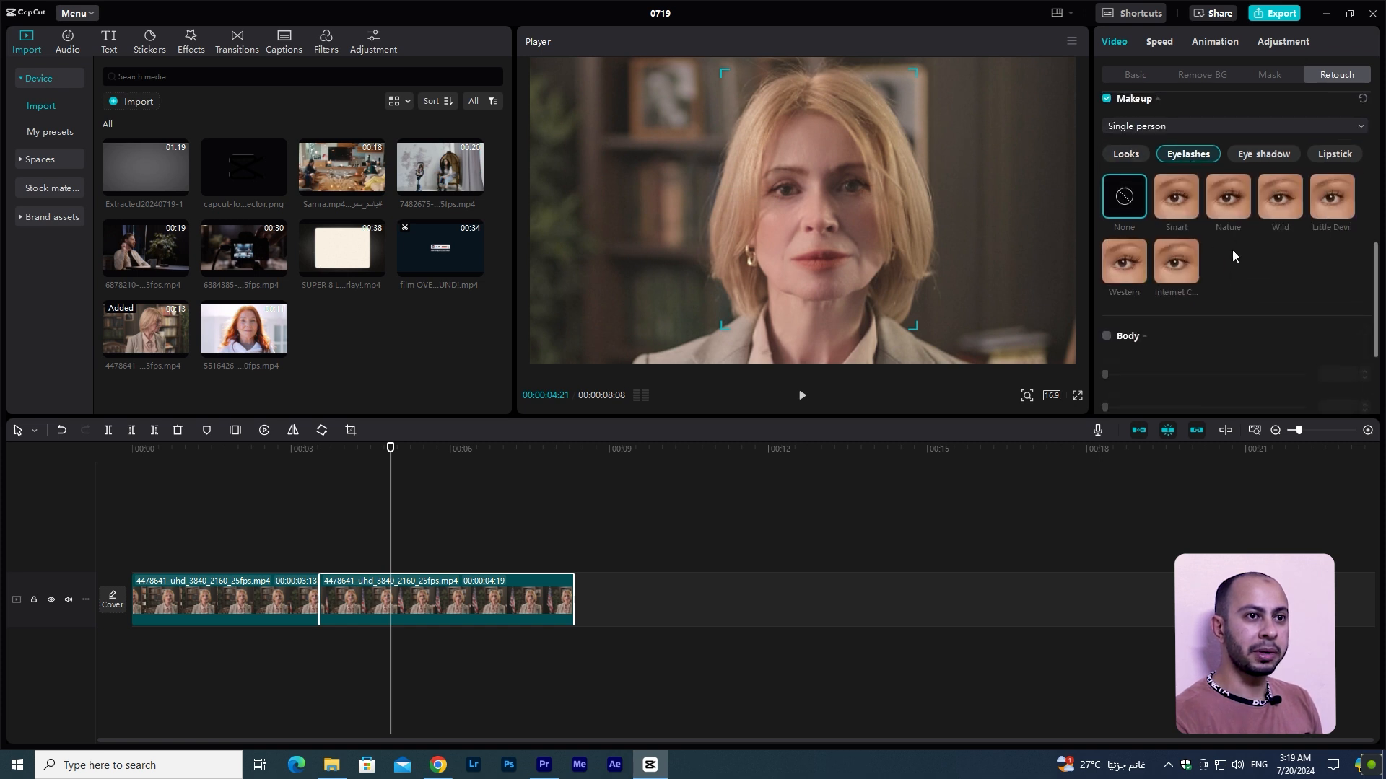
{"action": "left_click", "coordinate": [1179, 198]}
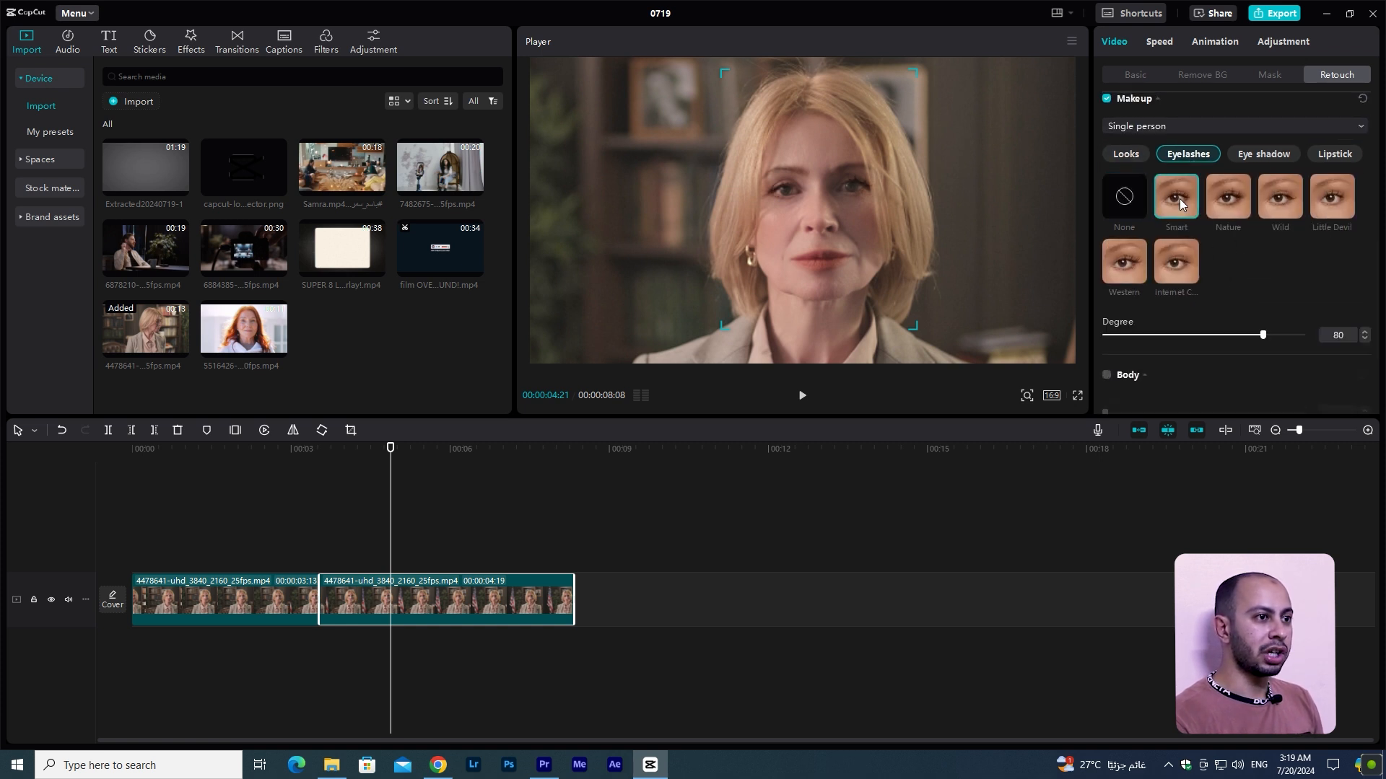
{"action": "left_click", "coordinate": [1231, 199]}
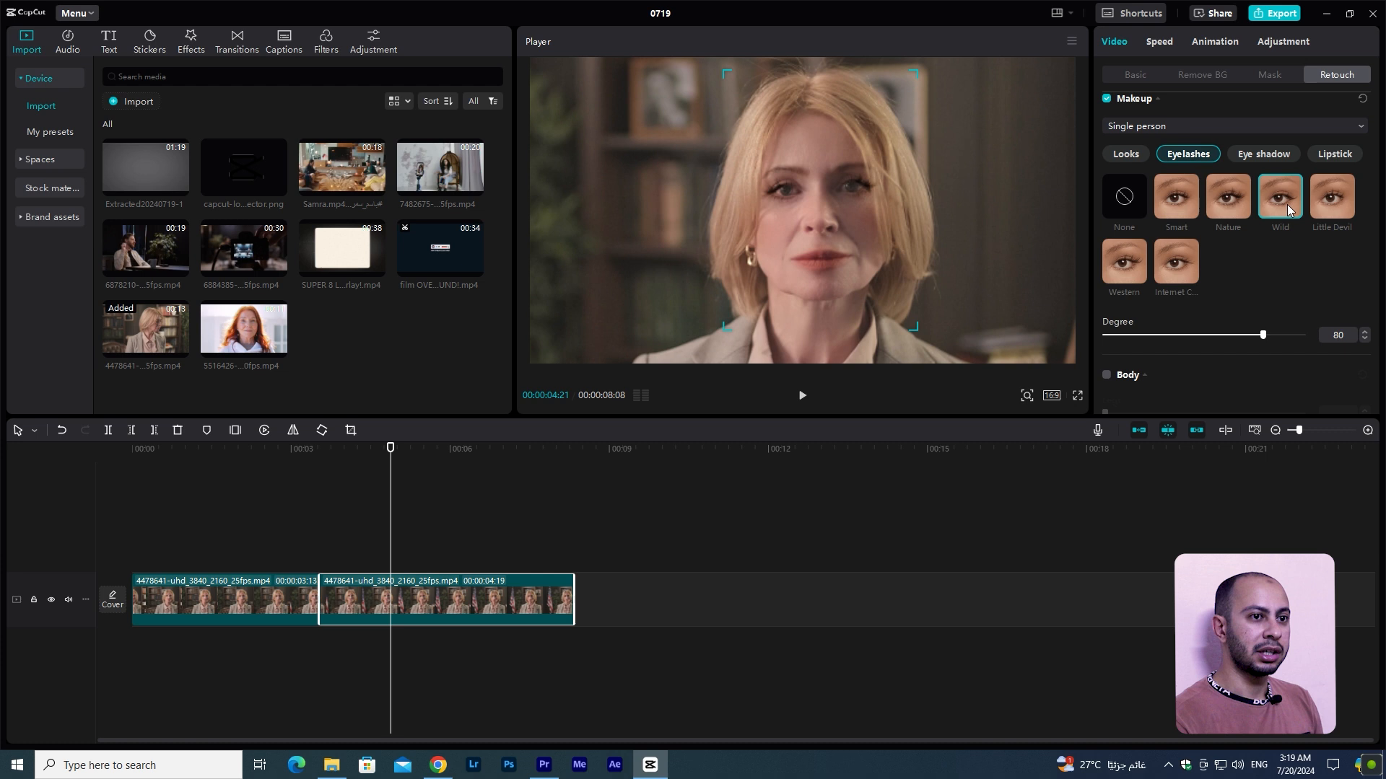
{"action": "left_click", "coordinate": [1136, 274]}
{"action": "mouse_move", "coordinate": [1201, 335]}
{"action": "left_mouse_down"}
{"action": "mouse_move", "coordinate": [1189, 335]}
{"action": "mouse_move", "coordinate": [1208, 338]}
{"action": "left_mouse_up"}
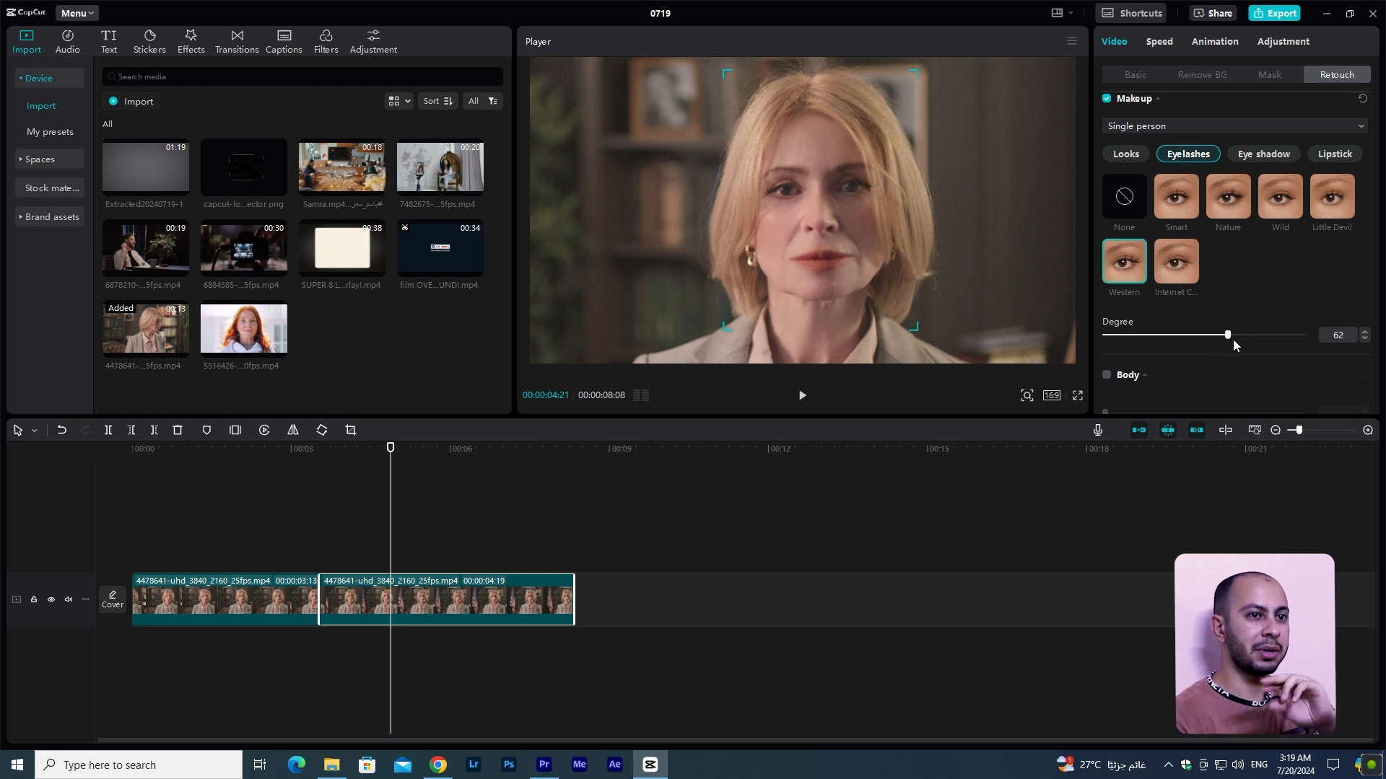
Step: Compare the Eye shadow presets Killer Smoky, Nude and Innocent, and apply the Nude one at Degree 80
{"action": "left_click", "coordinate": [1263, 153]}
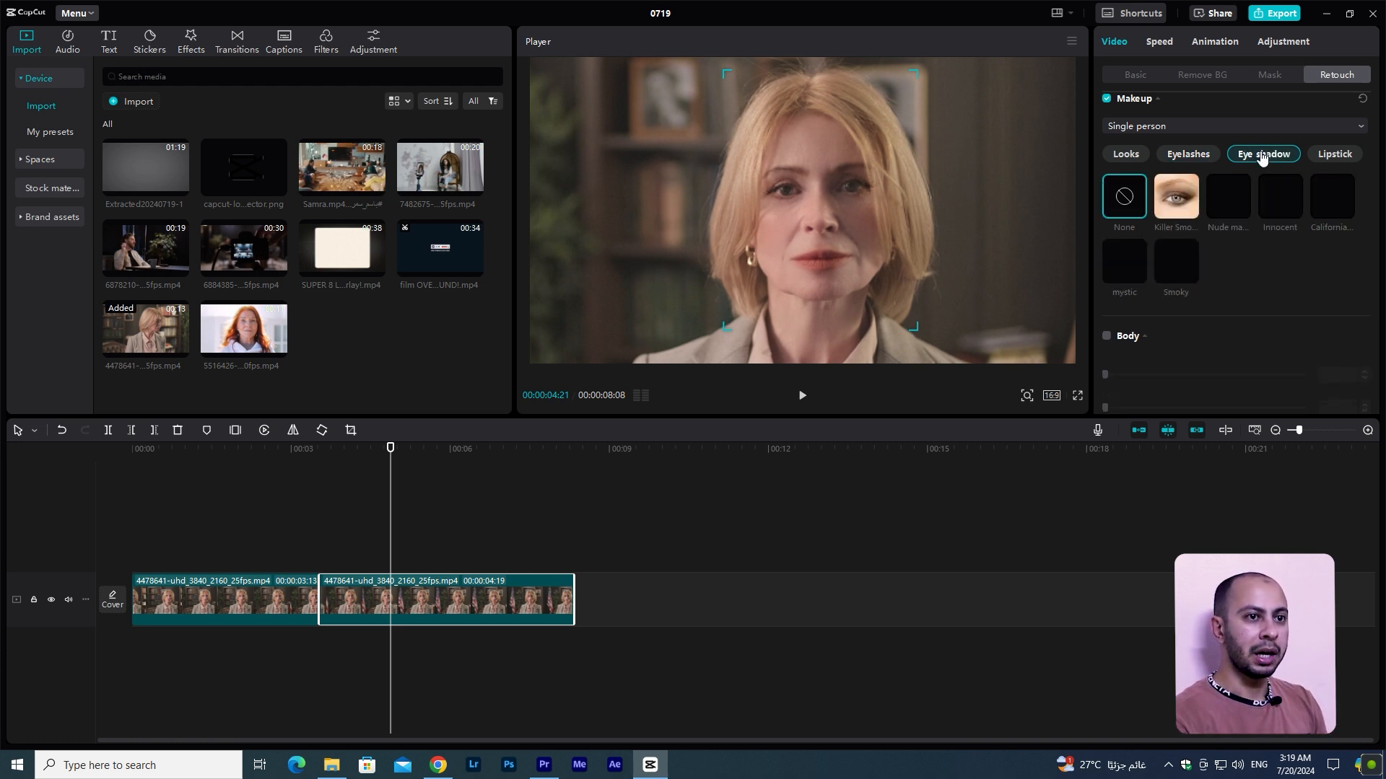
{"action": "left_click", "coordinate": [1176, 261]}
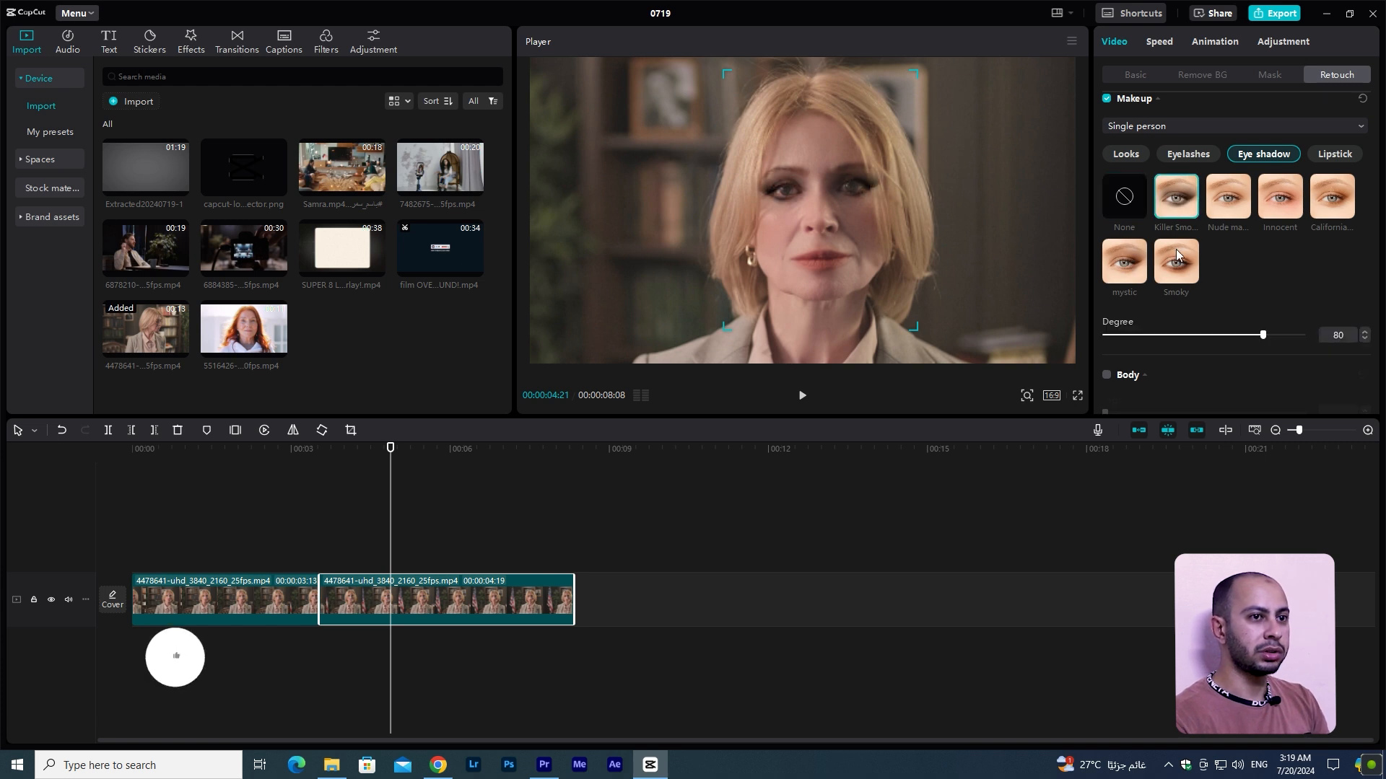
{"action": "left_click", "coordinate": [1242, 205]}
{"action": "left_click", "coordinate": [1284, 196]}
{"action": "left_click", "coordinate": [1184, 201]}
{"action": "left_click", "coordinate": [1226, 201]}
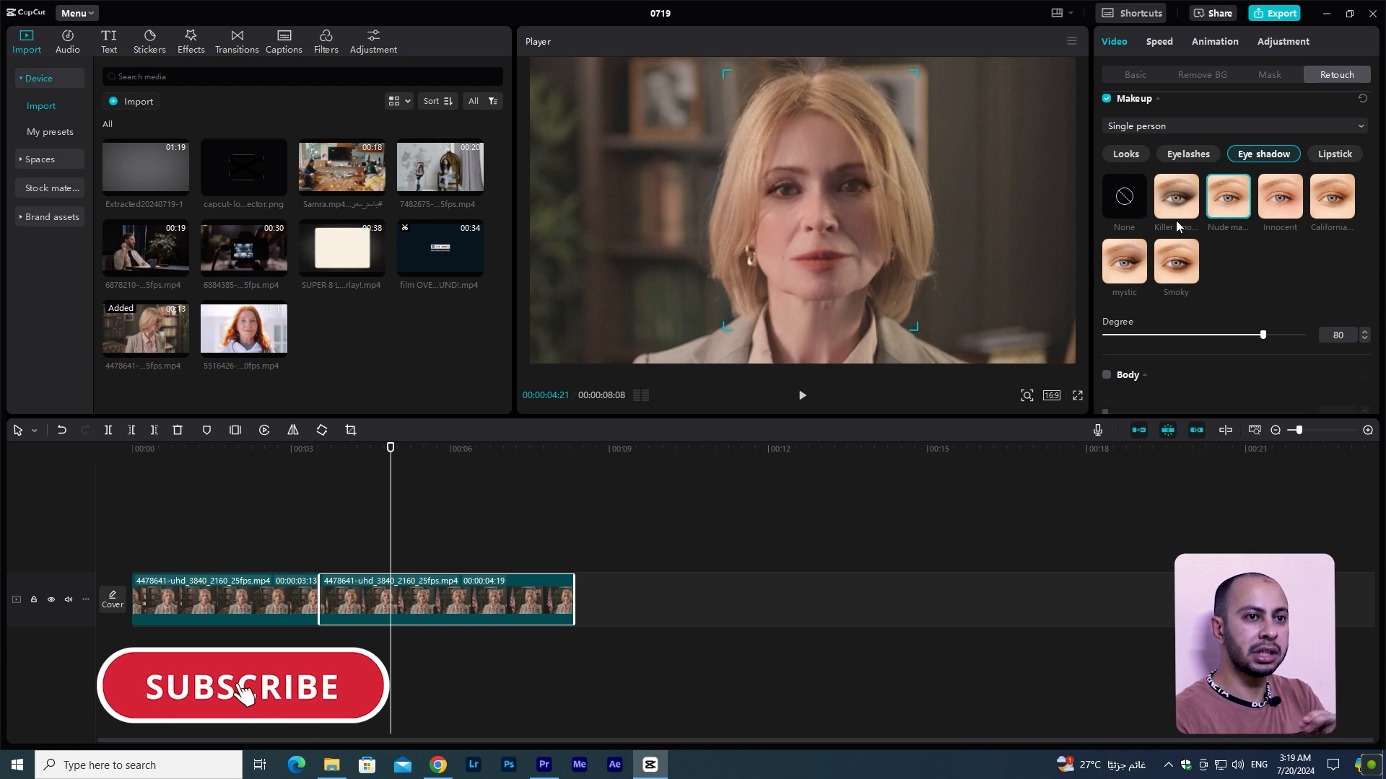
Step: Try the Rouge lipstick, and apply the Spirit lipstick with a Degree of 52
{"action": "left_click", "coordinate": [1333, 155]}
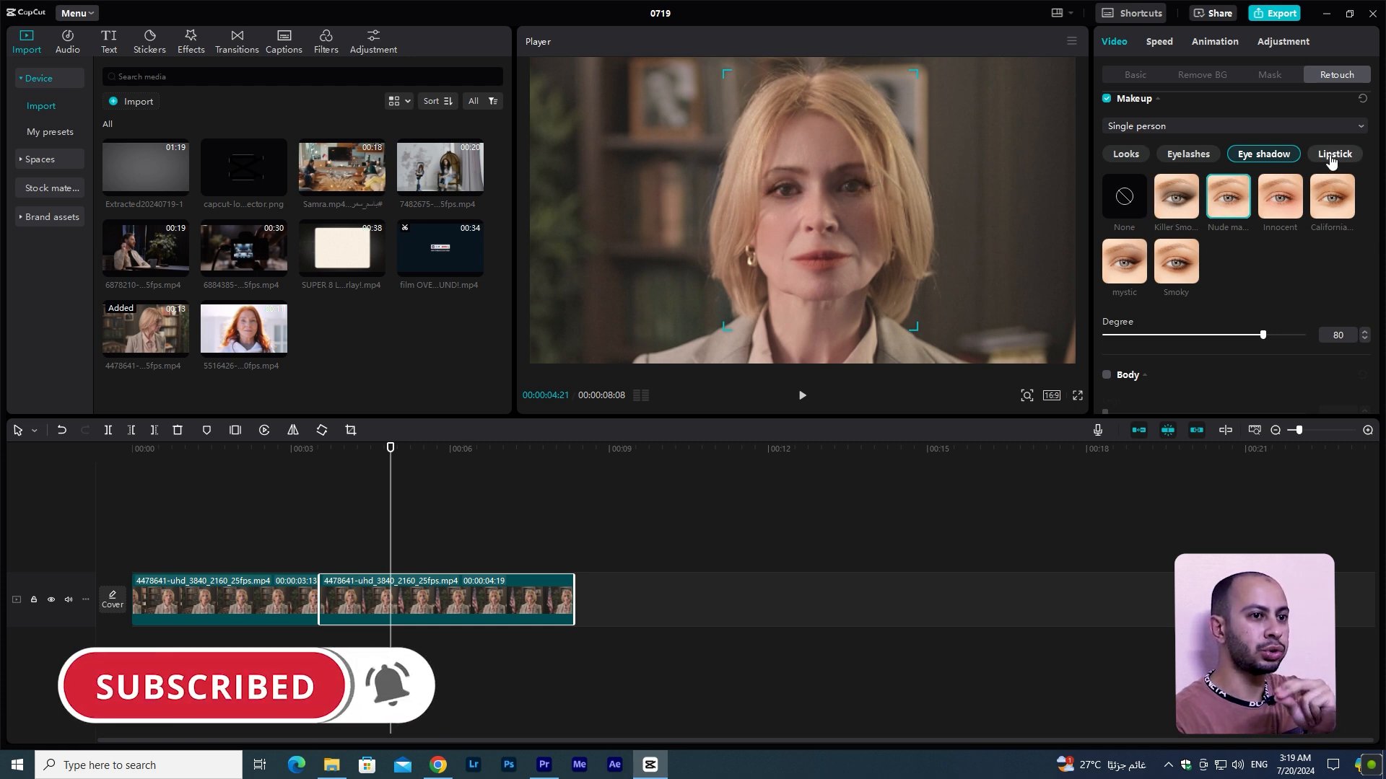
{"action": "left_click", "coordinate": [1227, 201]}
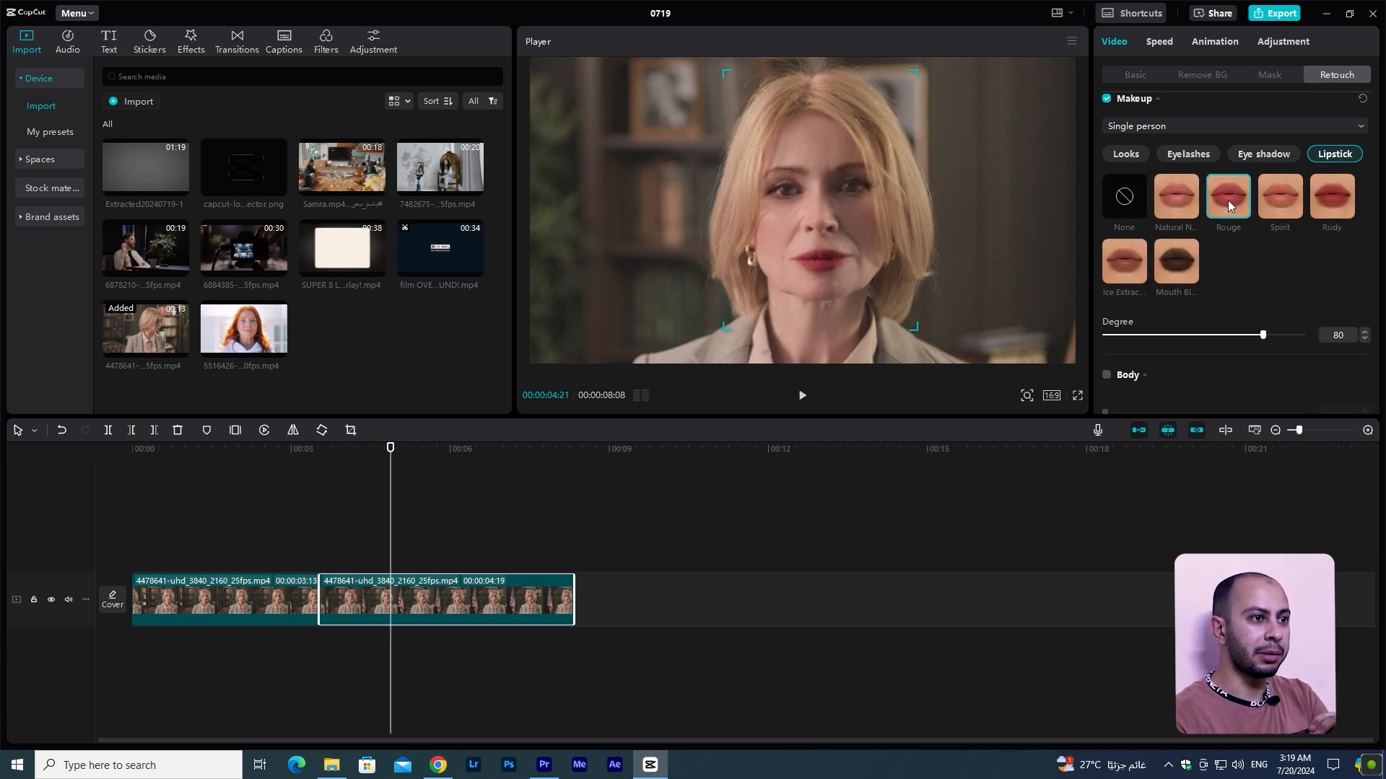
{"action": "left_click", "coordinate": [1285, 205]}
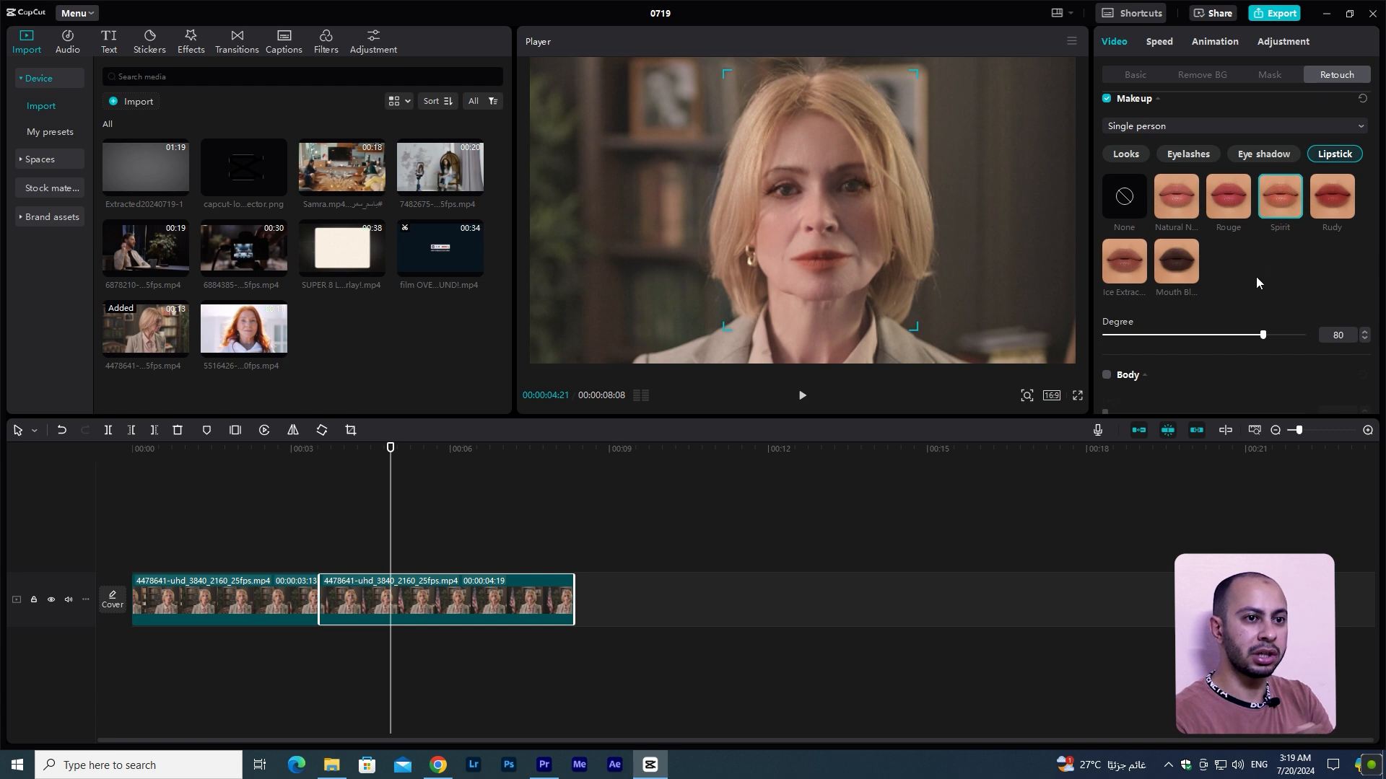
{"action": "scroll", "coordinate": [1249, 280], "scroll_direction": "down", "scroll_amount": 2}
{"action": "mouse_move", "coordinate": [1263, 283]}
{"action": "left_mouse_down"}
{"action": "mouse_move", "coordinate": [1183, 286]}
{"action": "mouse_move", "coordinate": [1212, 291]}
{"action": "left_mouse_up"}
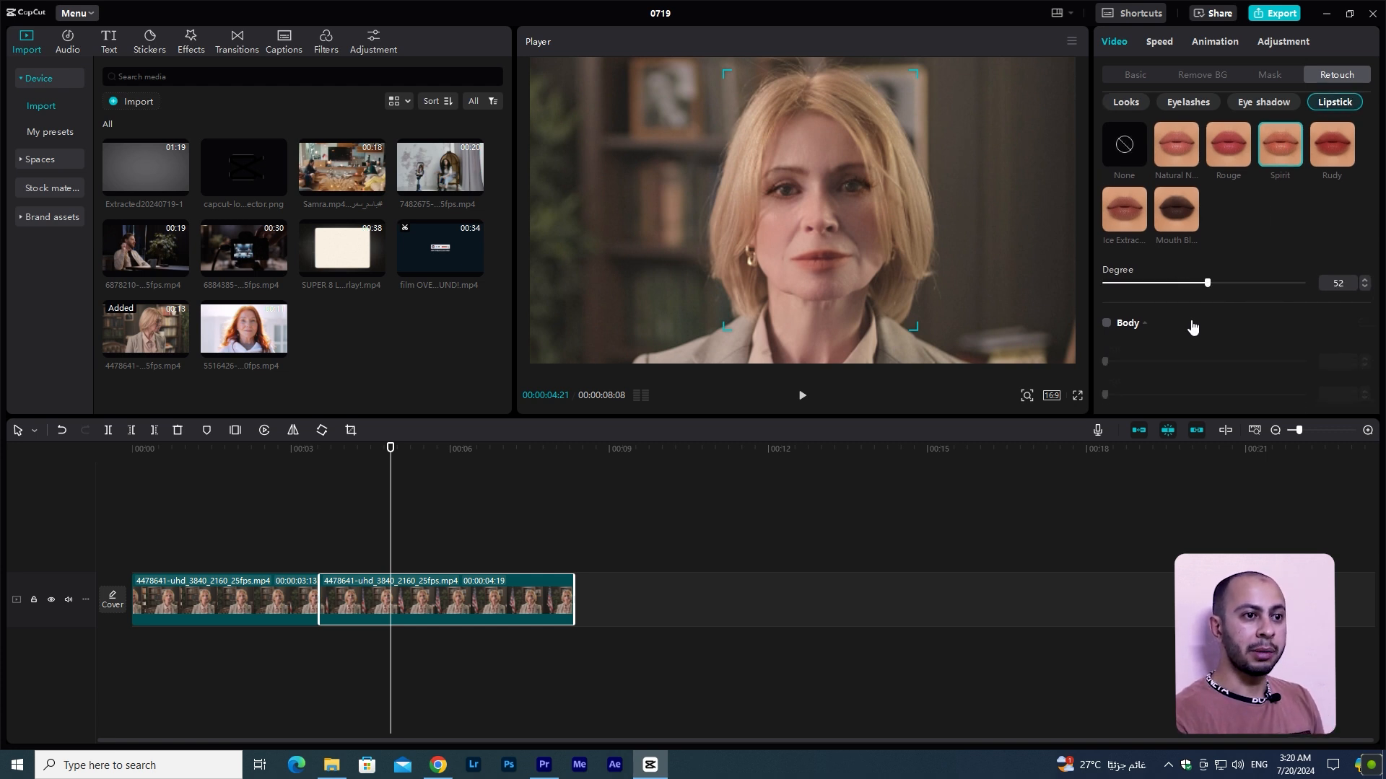
Step: Enable the Body retouch effects, try the Smooth adjustment and return it to 0
{"action": "scroll", "coordinate": [1214, 296], "scroll_direction": "down", "scroll_amount": 2}
{"action": "left_click", "coordinate": [1109, 273]}
{"action": "scroll", "coordinate": [1200, 282], "scroll_direction": "down", "scroll_amount": 3}
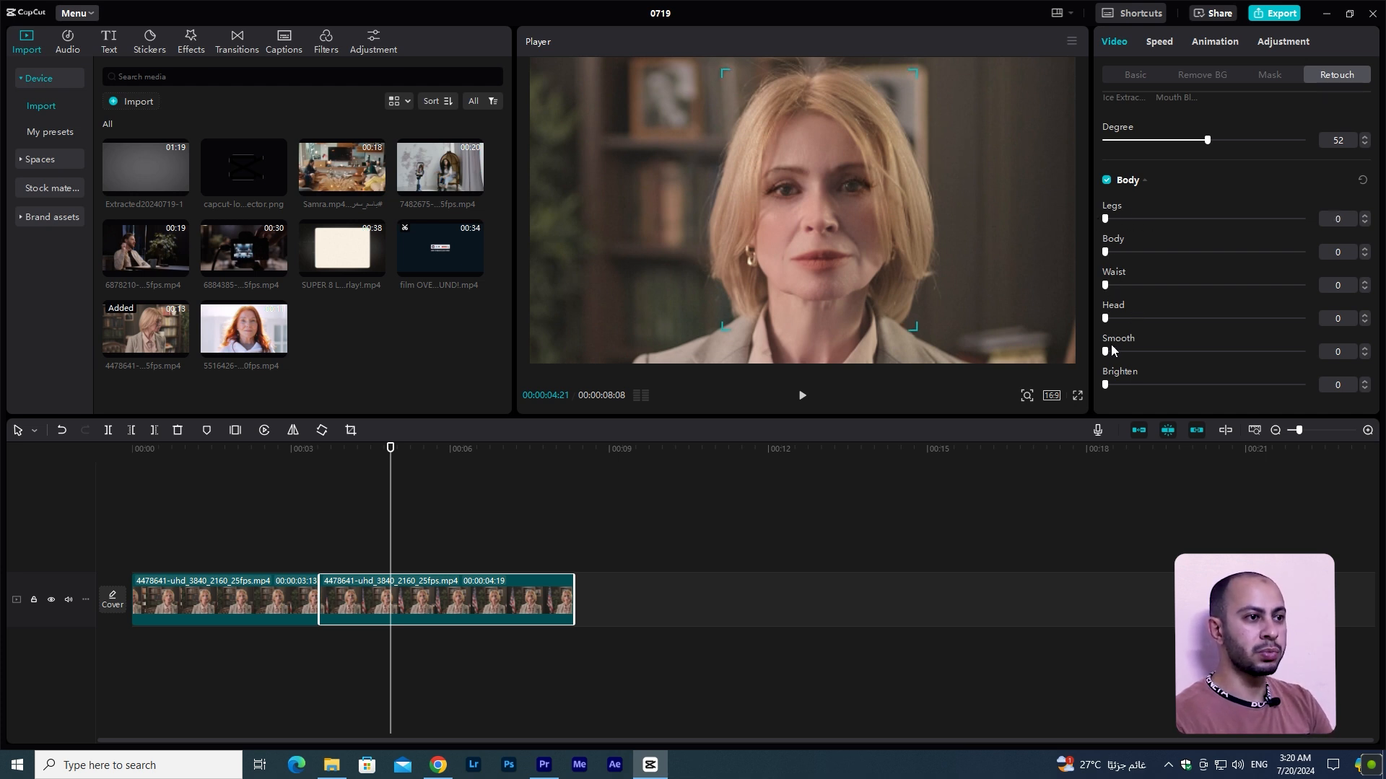
{"action": "left_click_drag", "start_coordinate": [1139, 353], "coordinate": [1094, 352]}
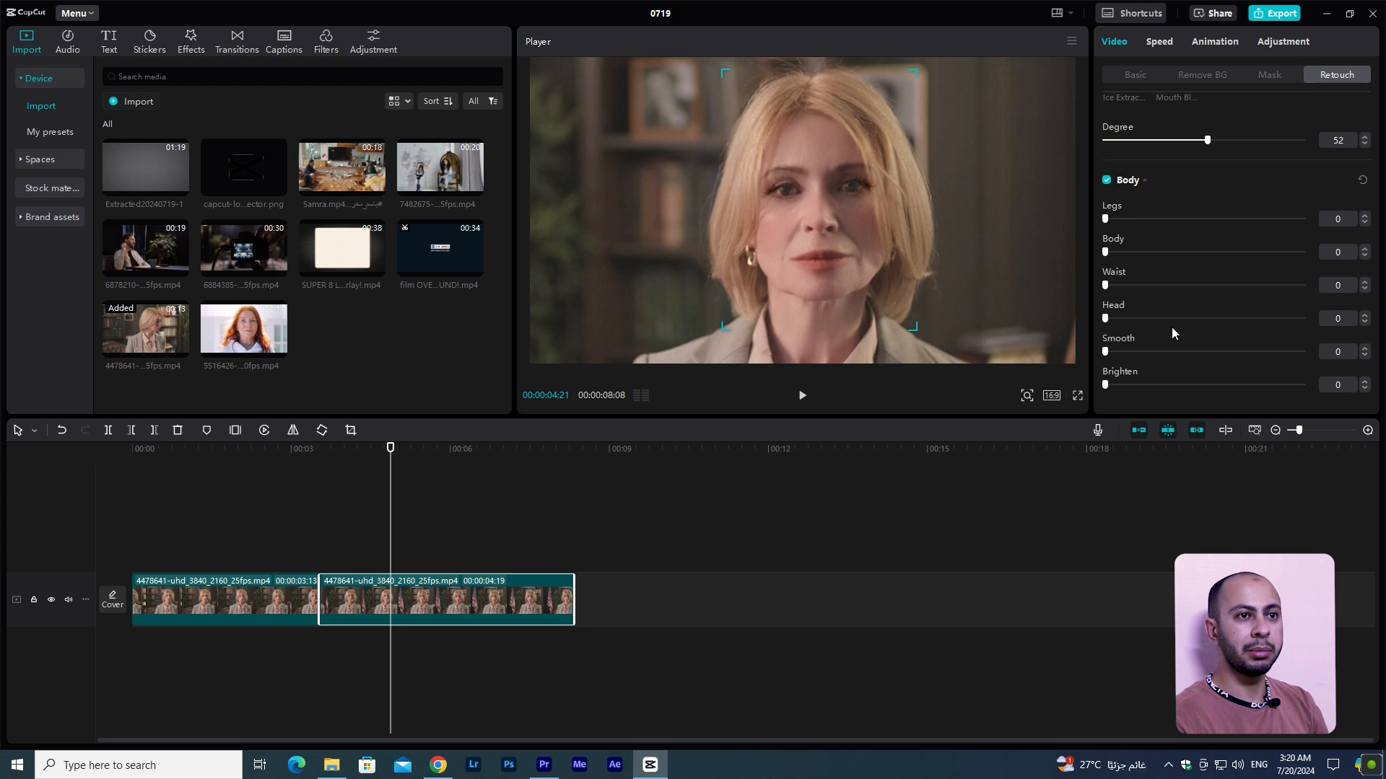
Step: Switch the Retouch smoothing and brightening off and on twice to compare the face before and after
{"action": "scroll", "coordinate": [1172, 324], "scroll_direction": "up", "scroll_amount": 8}
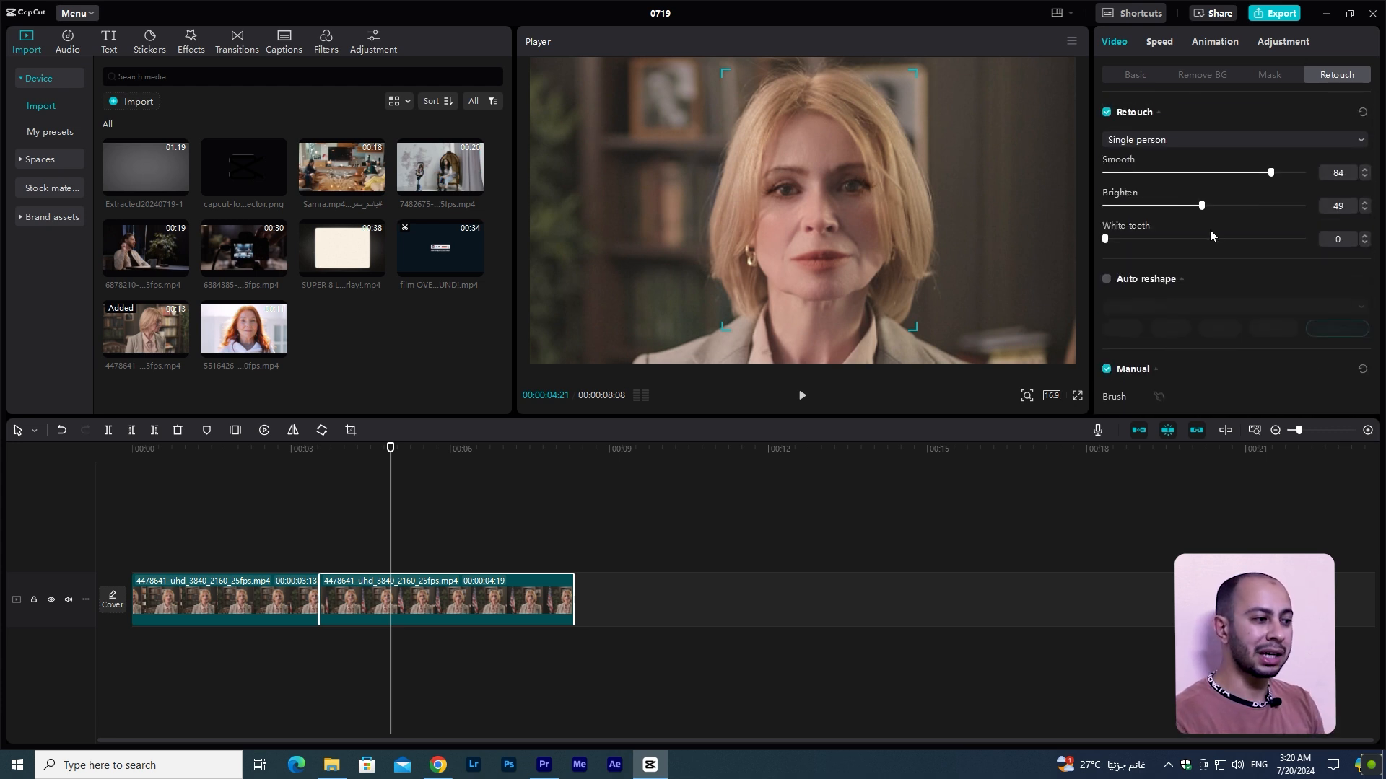
{"action": "left_click", "coordinate": [1106, 113]}
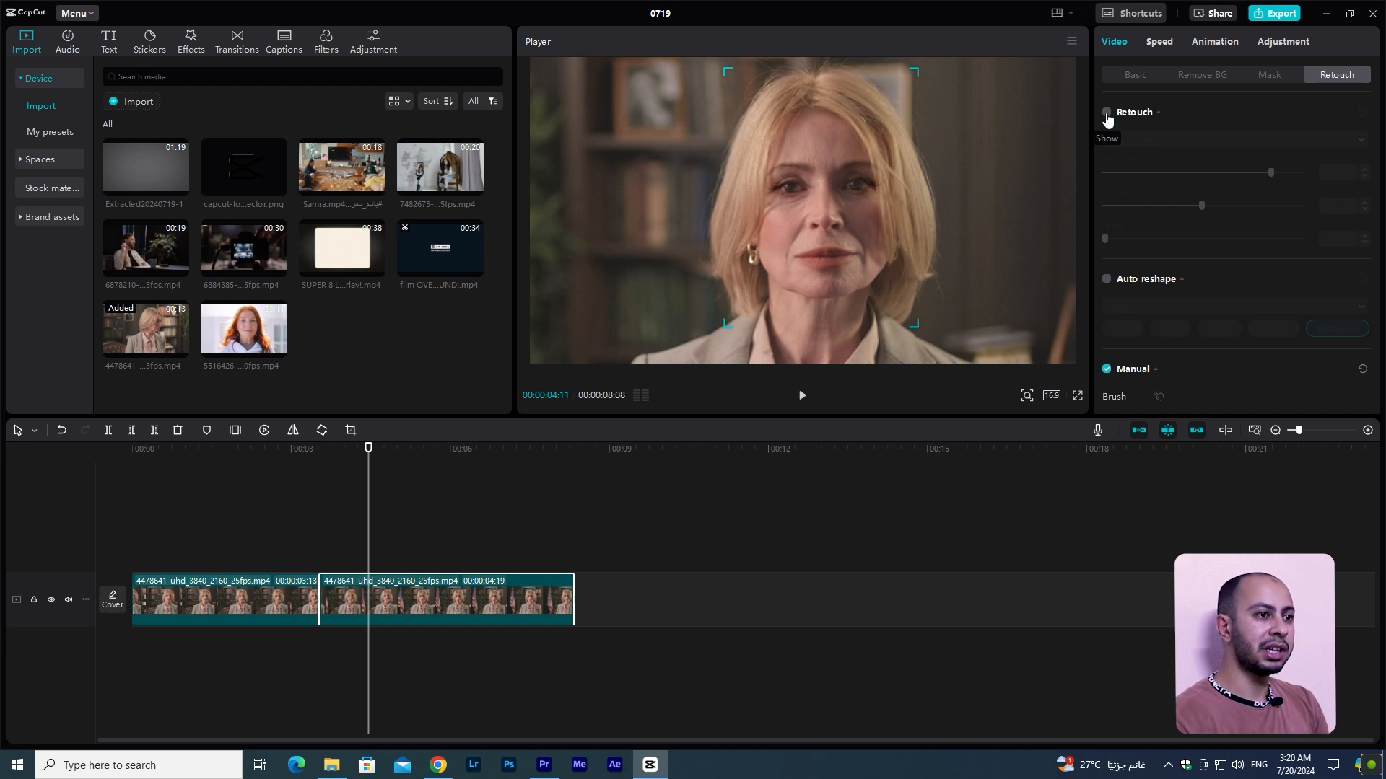
{"action": "left_click", "coordinate": [1106, 114]}
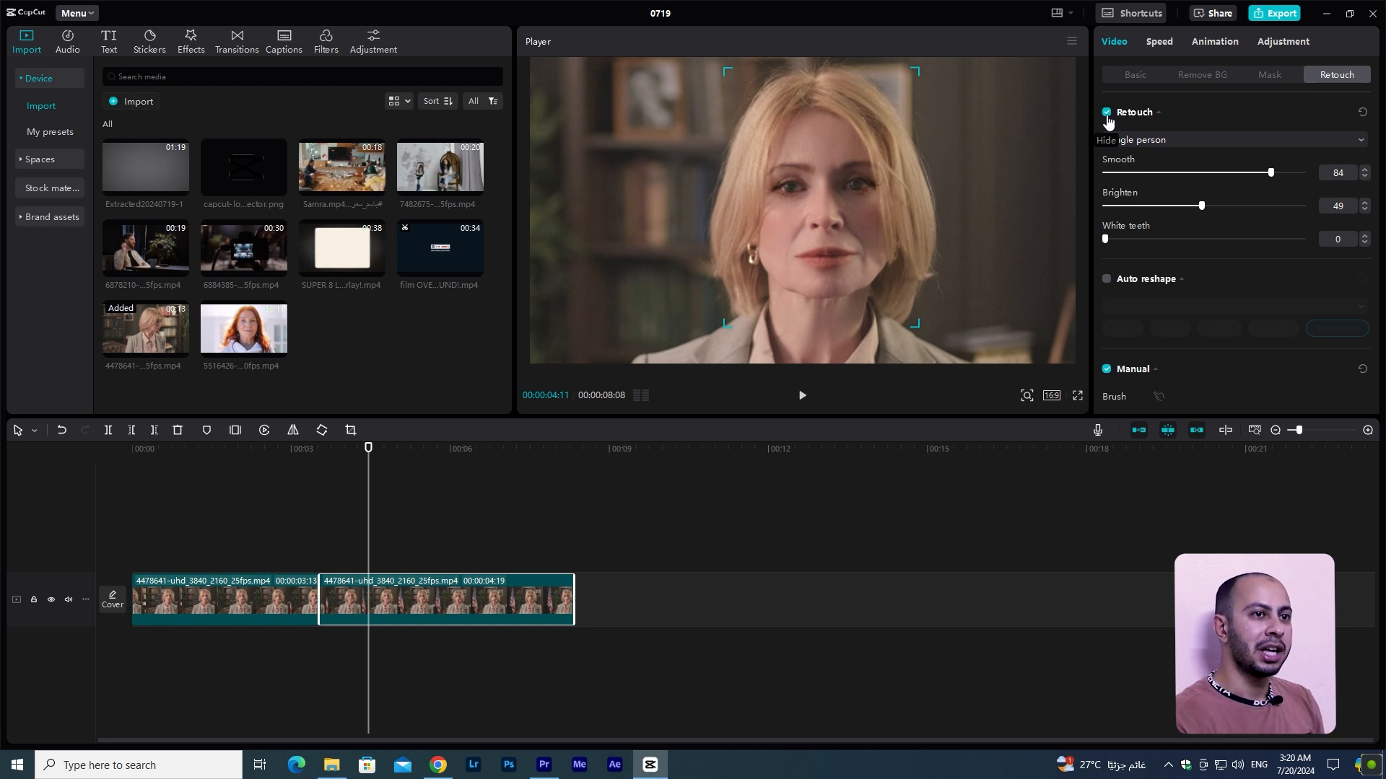
{"action": "left_click", "coordinate": [1108, 117]}
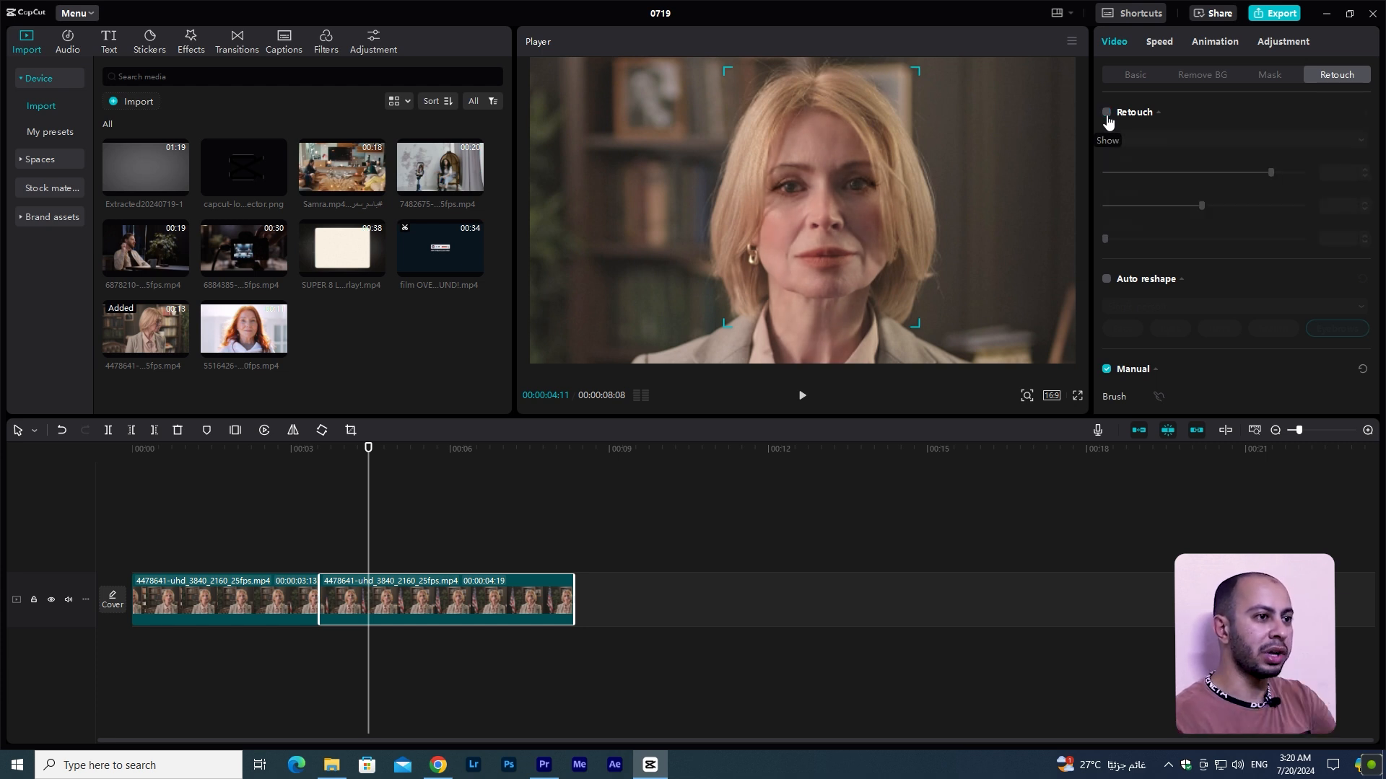
{"action": "left_click", "coordinate": [1108, 117]}
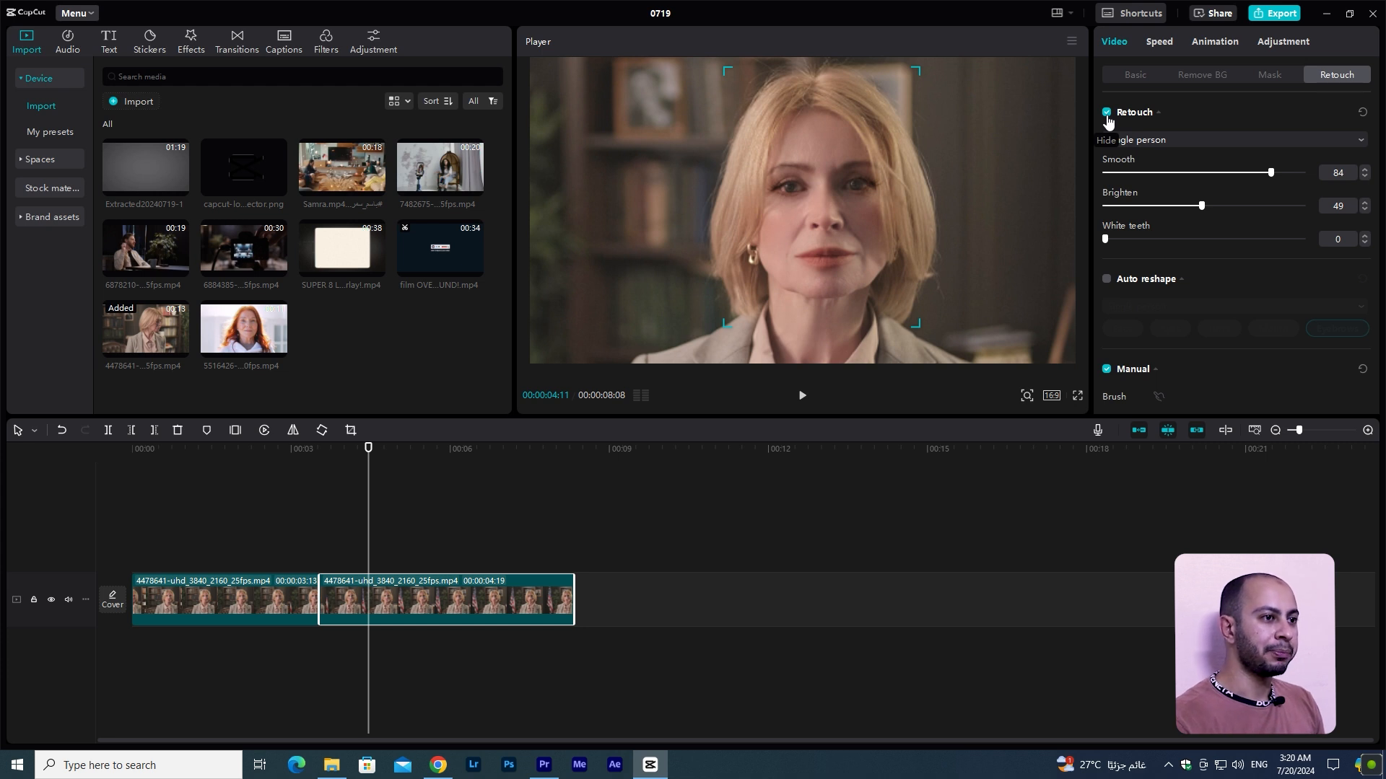
Step: Delete both clips from the timeline and replace them with the red-haired woman's clip 5516426-uhd_3840_2160_30fps.mp4
{"action": "left_click_drag", "start_coordinate": [397, 482], "coordinate": [312, 586]}
{"action": "key", "text": "Delete"}
{"action": "left_click_drag", "start_coordinate": [243, 327], "coordinate": [169, 586]}
{"action": "left_click_drag", "start_coordinate": [214, 456], "coordinate": [236, 459]}
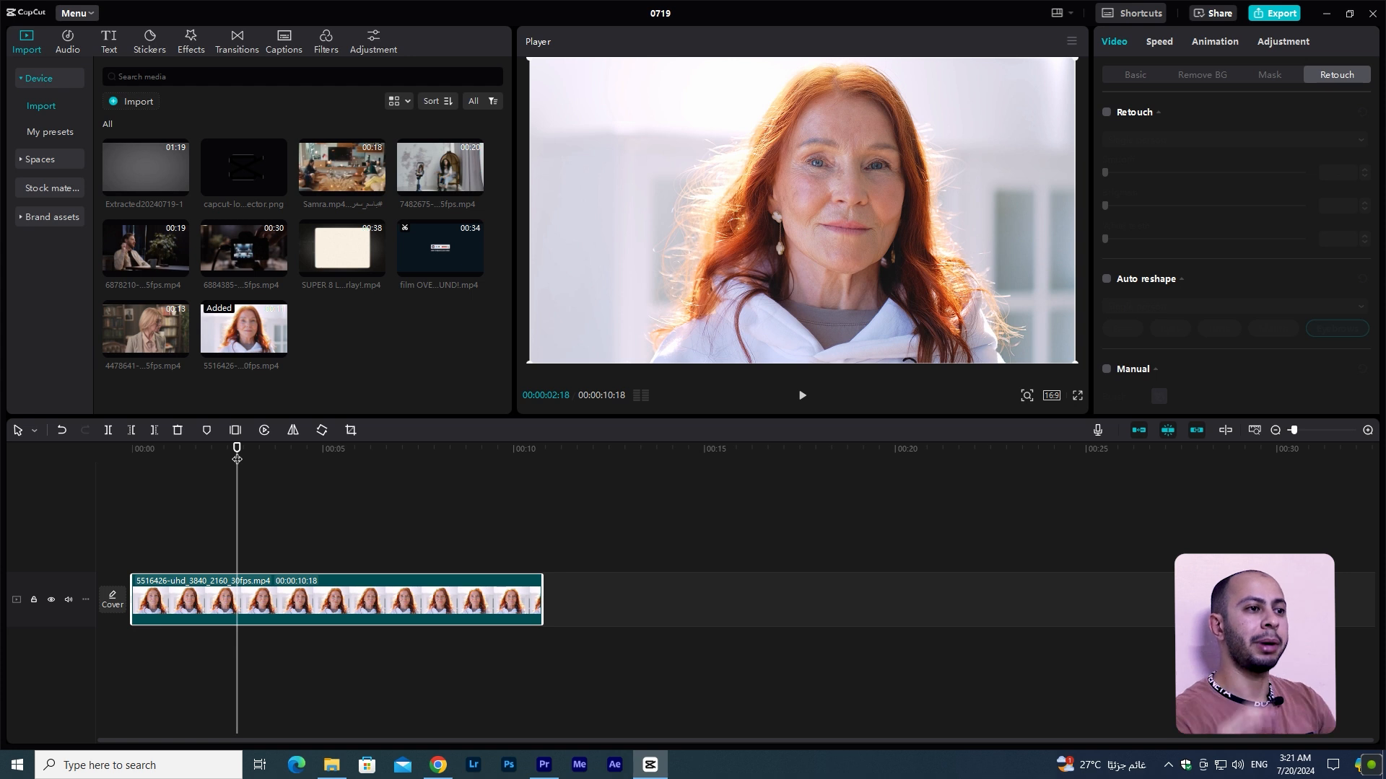
Step: Cut two sections from the start of the clip and trim its end to a duration of 00:00:02:22
{"action": "left_click", "coordinate": [247, 449]}
{"action": "key", "text": "q"}
{"action": "left_click", "coordinate": [248, 455]}
{"action": "key", "text": "q"}
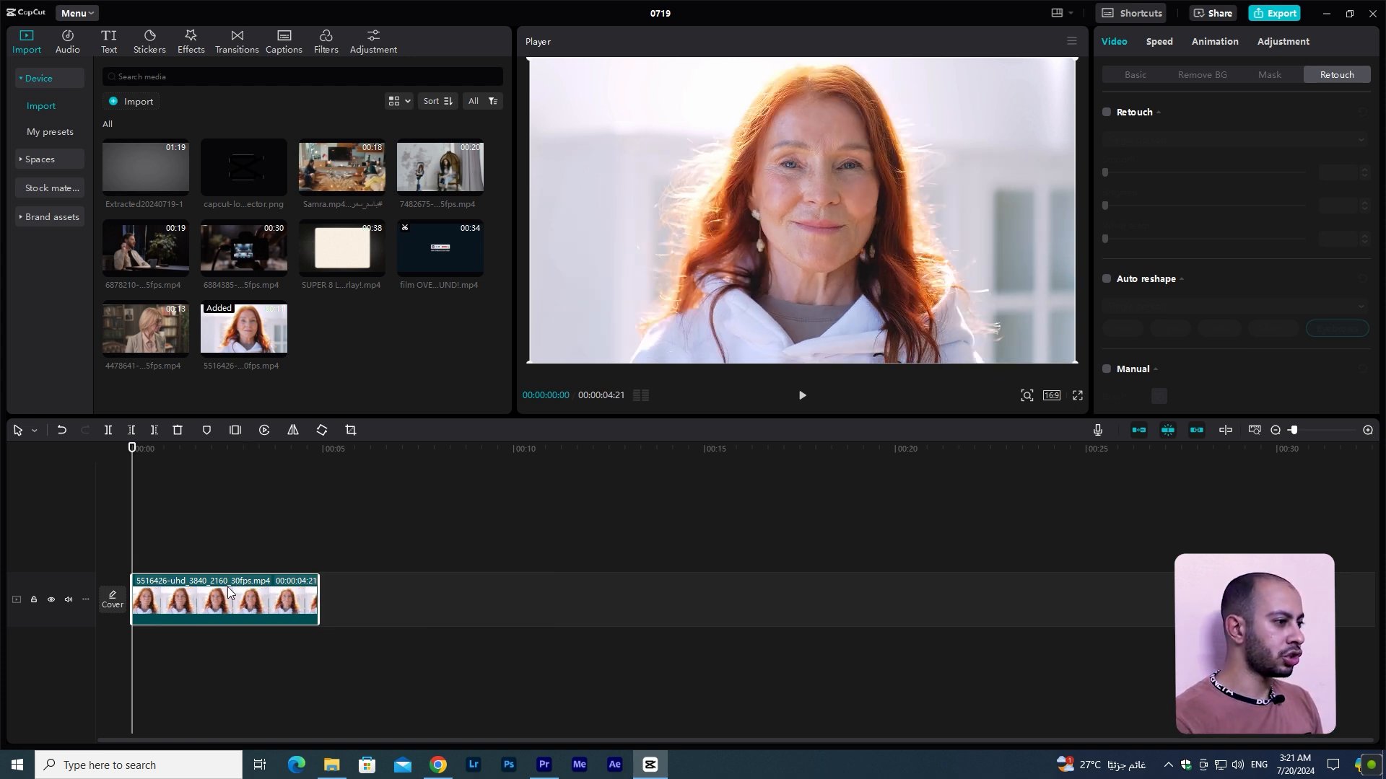
{"action": "left_click_drag", "start_coordinate": [317, 604], "coordinate": [244, 595]}
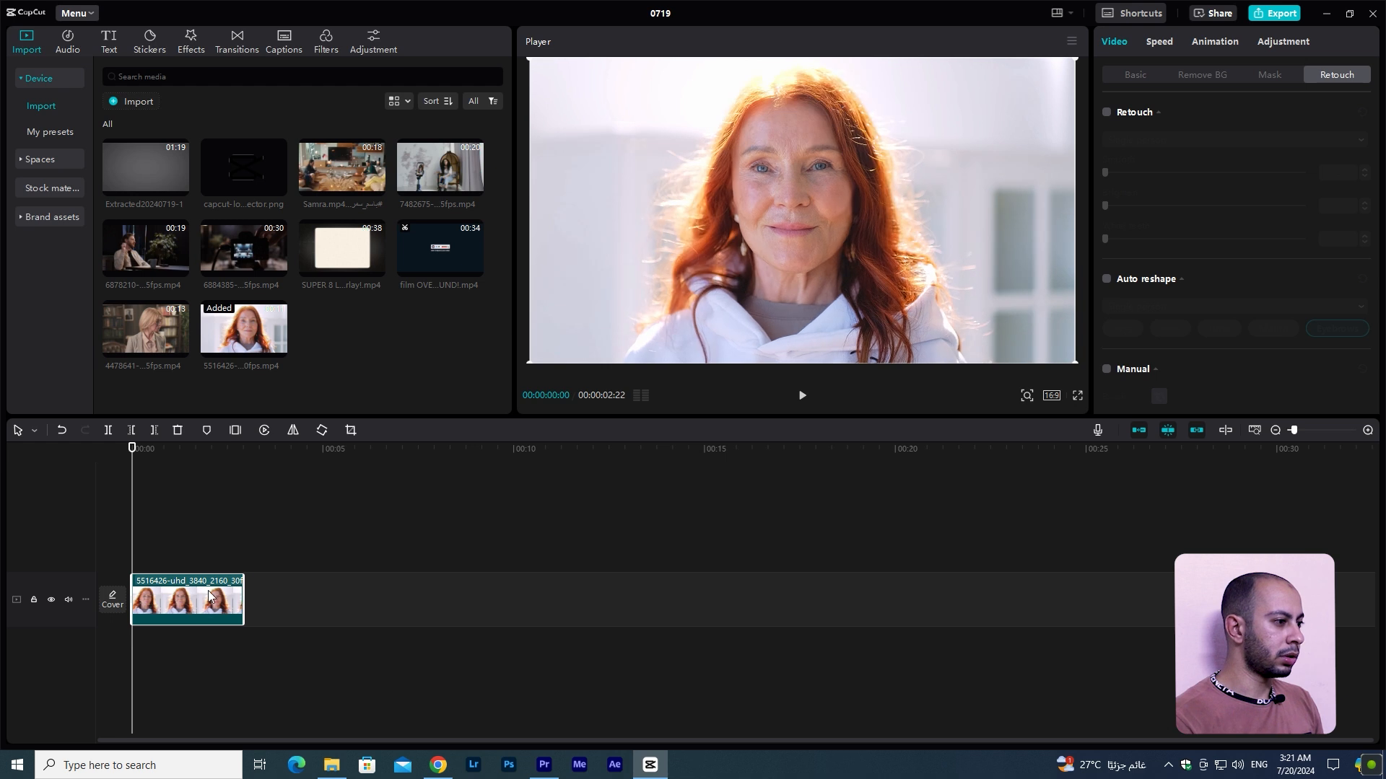
Step: At the frame 00:00:01:07, enable Retouch for a single person with Smooth 51 and Brighten 28
{"action": "scroll", "coordinate": [247, 593], "scroll_direction": "up", "scroll_amount": 5}
{"action": "left_click_drag", "start_coordinate": [473, 450], "coordinate": [449, 460]}
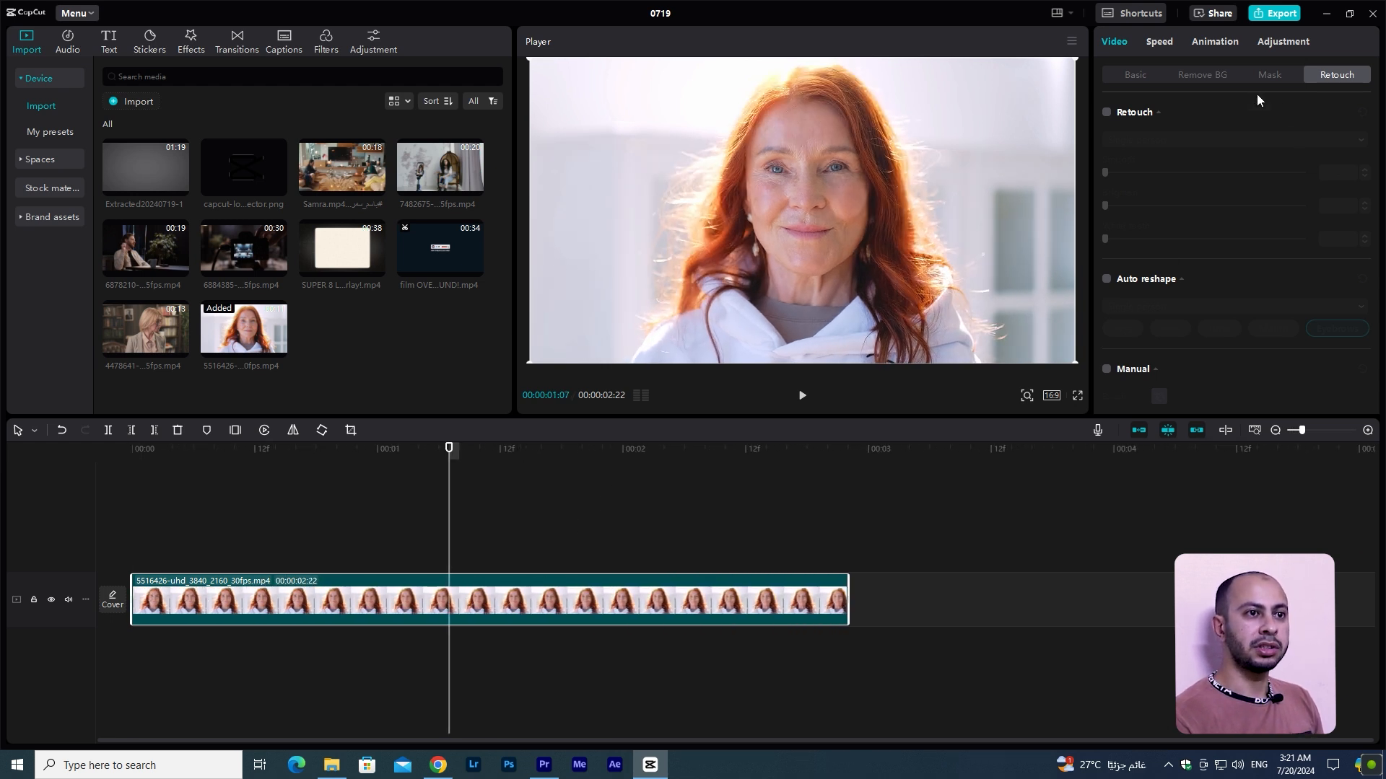
{"action": "left_click", "coordinate": [1107, 111]}
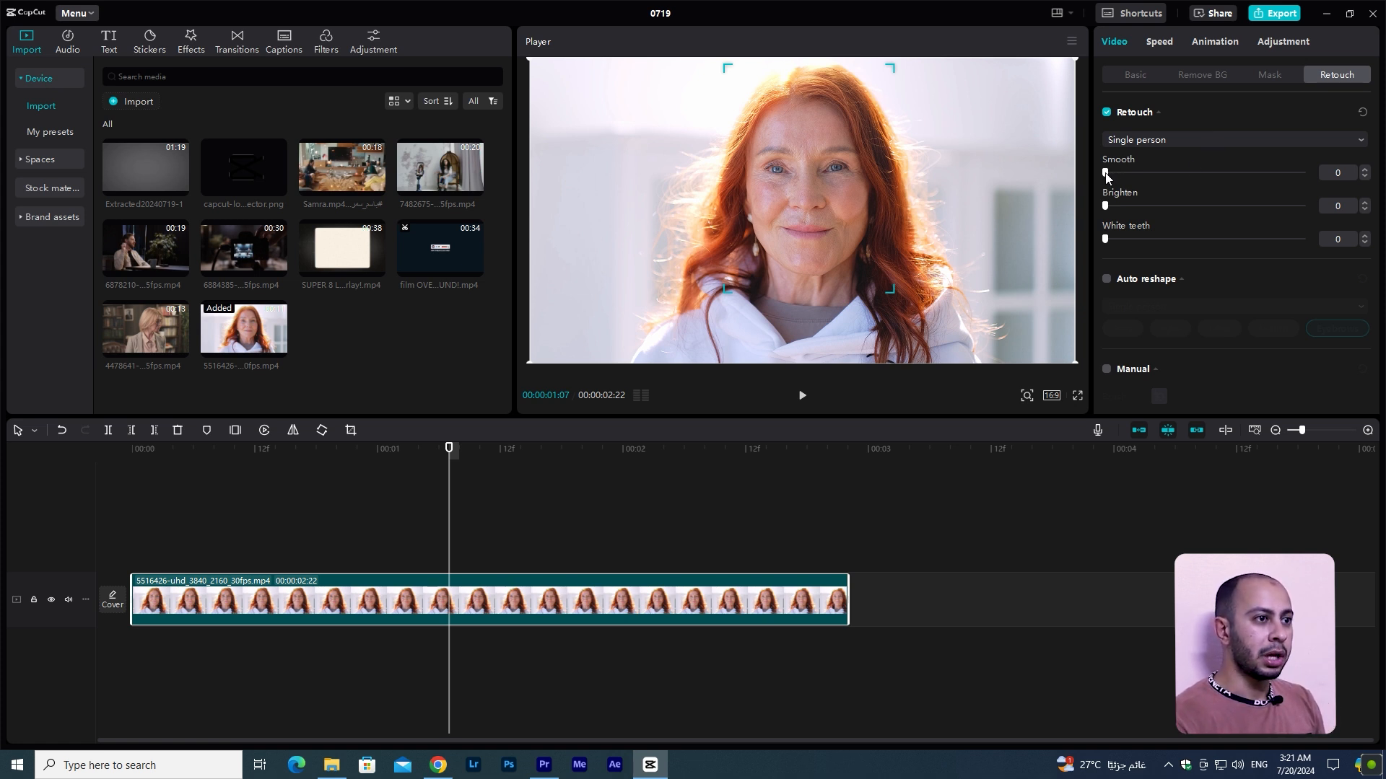
{"action": "left_click_drag", "start_coordinate": [1117, 173], "coordinate": [1218, 187]}
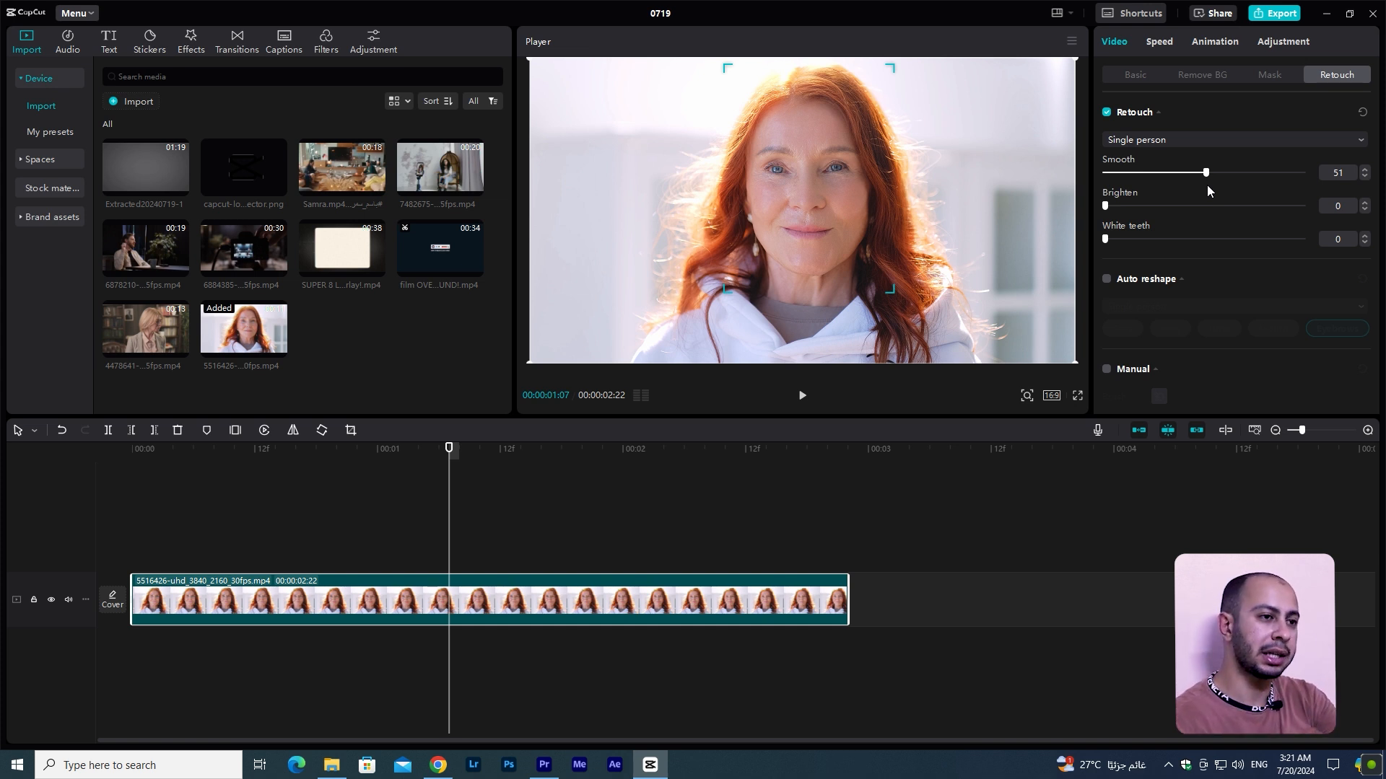
{"action": "left_click_drag", "start_coordinate": [1105, 207], "coordinate": [1160, 213]}
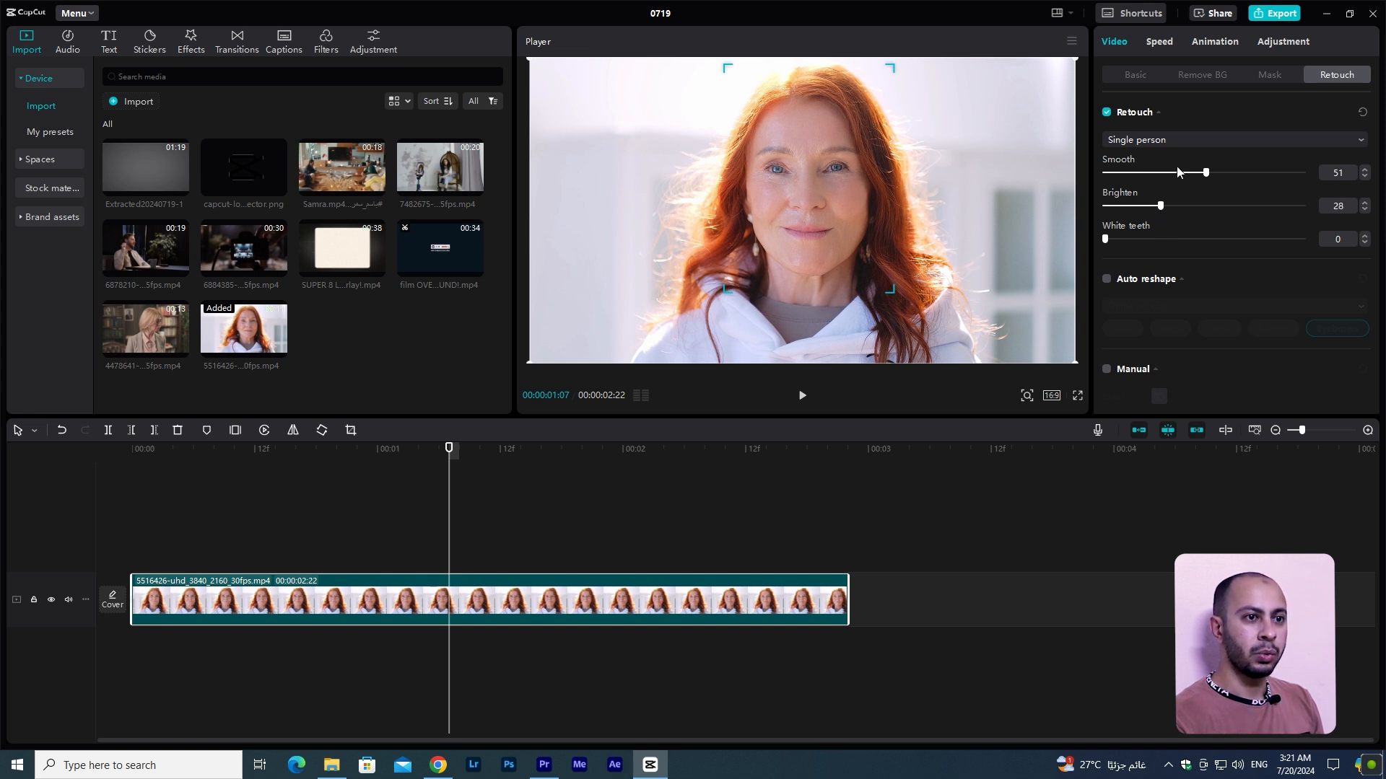
Step: Enable Auto reshape for a single person and set the face's Slim to -14 and Chin Length to -12
{"action": "scroll", "coordinate": [1183, 231], "scroll_direction": "down", "scroll_amount": 2}
{"action": "left_click", "coordinate": [1107, 226]}
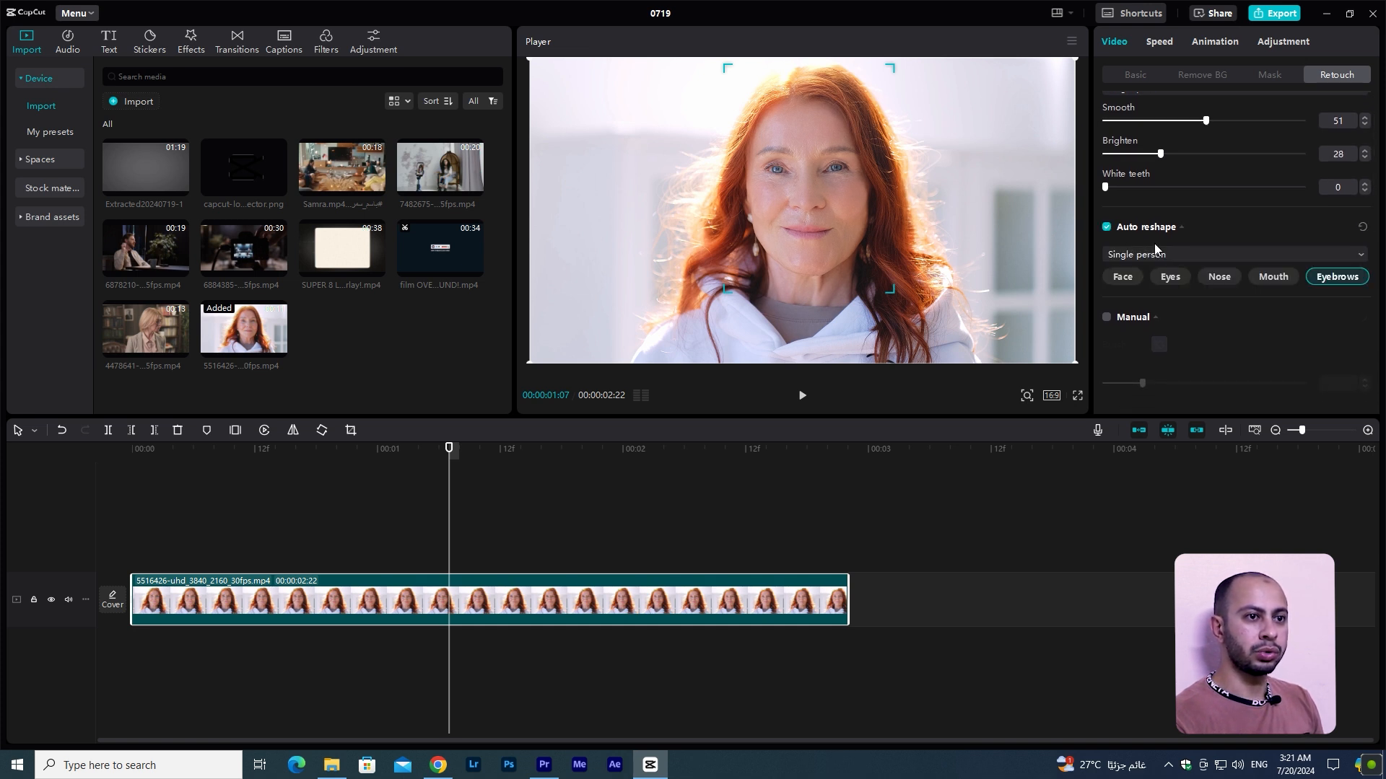
{"action": "scroll", "coordinate": [1162, 242], "scroll_direction": "down", "scroll_amount": 2}
{"action": "left_click", "coordinate": [1132, 227]}
{"action": "scroll", "coordinate": [1158, 262], "scroll_direction": "down", "scroll_amount": 2}
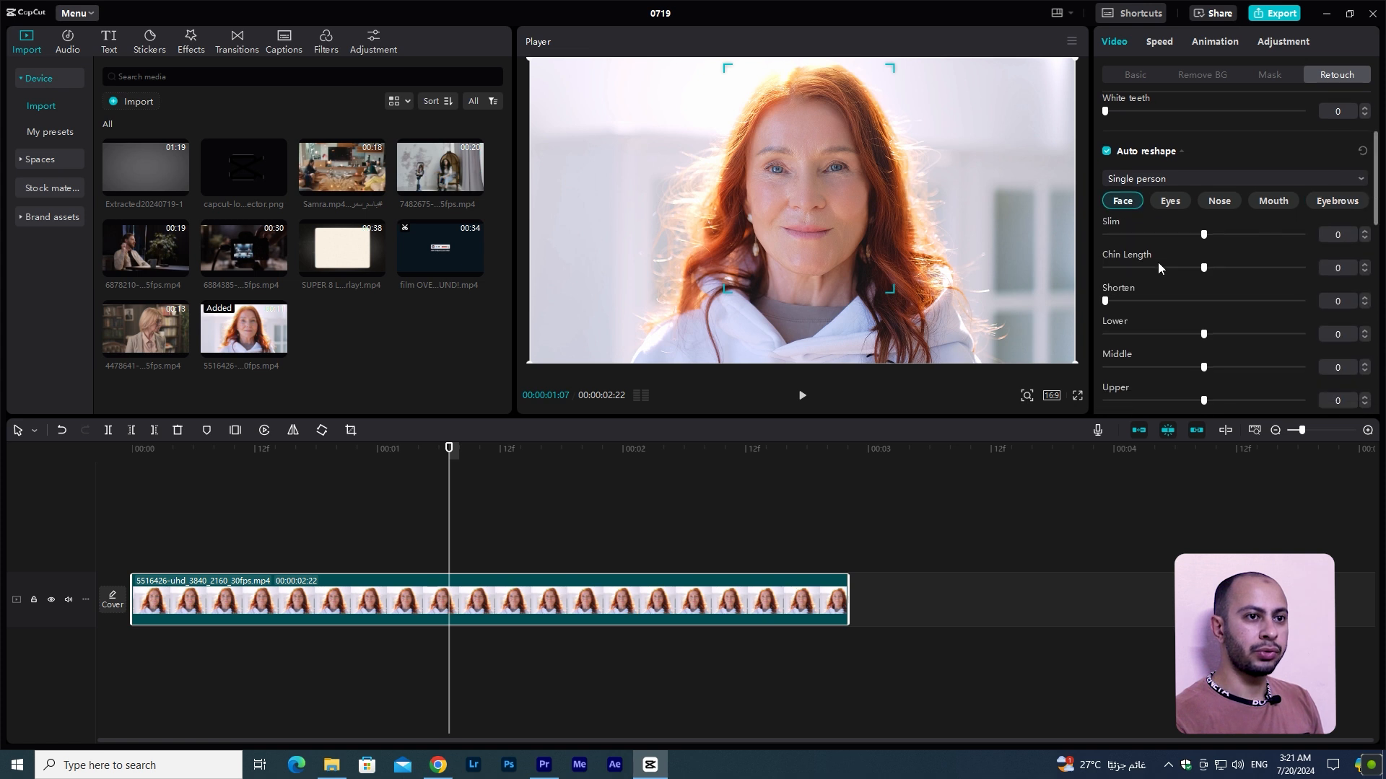
{"action": "left_click_drag", "start_coordinate": [1202, 208], "coordinate": [1181, 241]}
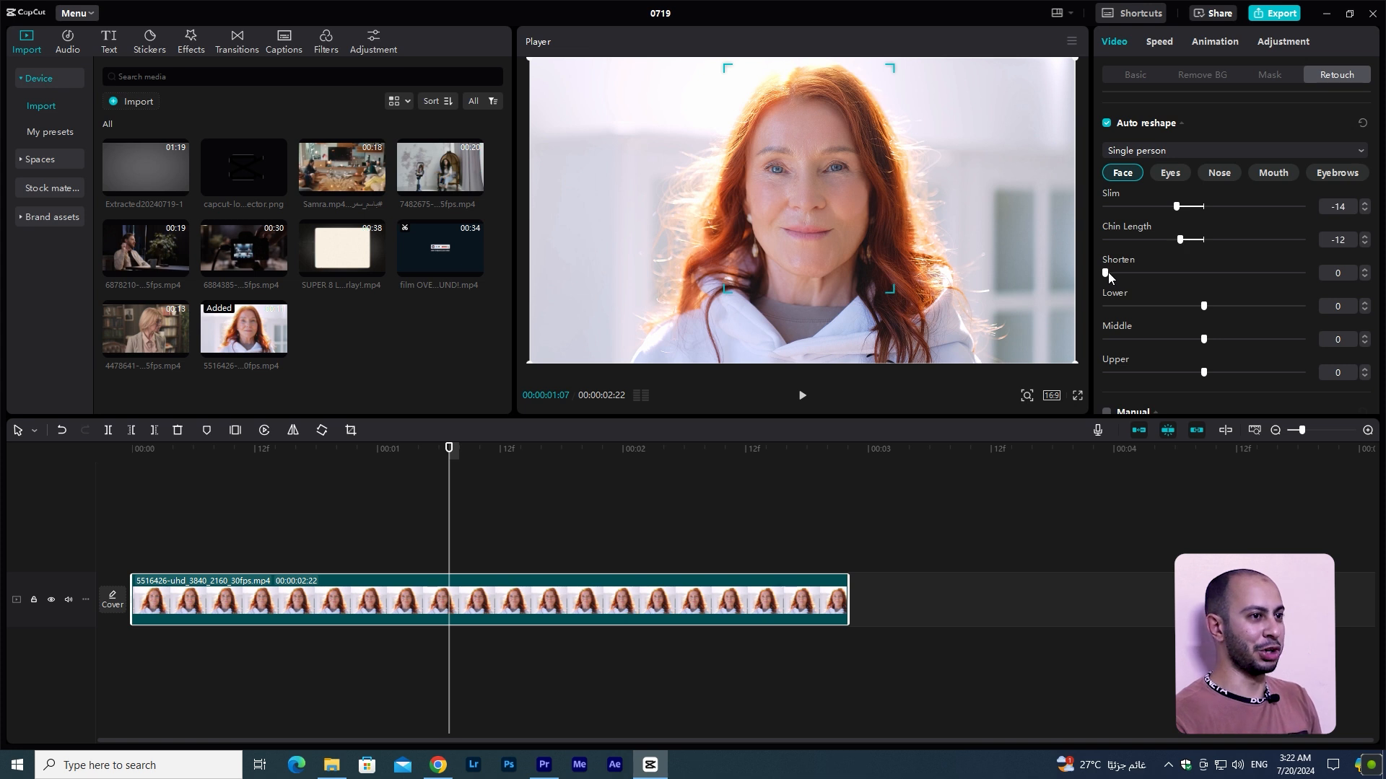
{"action": "left_click_drag", "start_coordinate": [1122, 272], "coordinate": [1103, 273]}
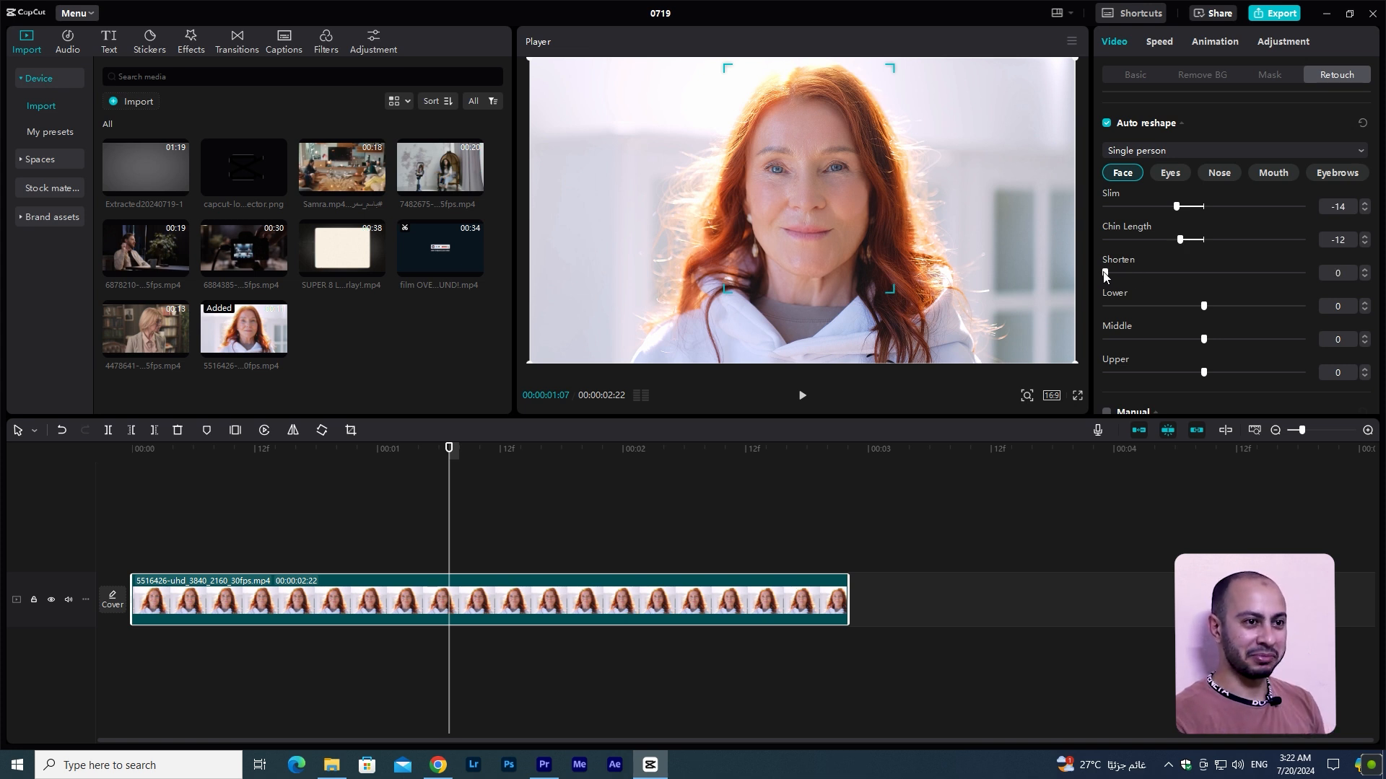
Step: Set the face reshape values Lower to -13 and Middle to -8
{"action": "scroll", "coordinate": [1168, 287], "scroll_direction": "down", "scroll_amount": 2}
{"action": "mouse_move", "coordinate": [1203, 254]}
{"action": "left_mouse_down"}
{"action": "mouse_move", "coordinate": [1168, 255]}
{"action": "mouse_move", "coordinate": [1195, 322]}
{"action": "mouse_move", "coordinate": [1168, 322]}
{"action": "mouse_move", "coordinate": [1222, 322]}
{"action": "mouse_move", "coordinate": [1178, 322]}
{"action": "mouse_move", "coordinate": [1201, 324]}
{"action": "left_mouse_up"}
{"action": "scroll", "coordinate": [1189, 336], "scroll_direction": "down", "scroll_amount": 1}
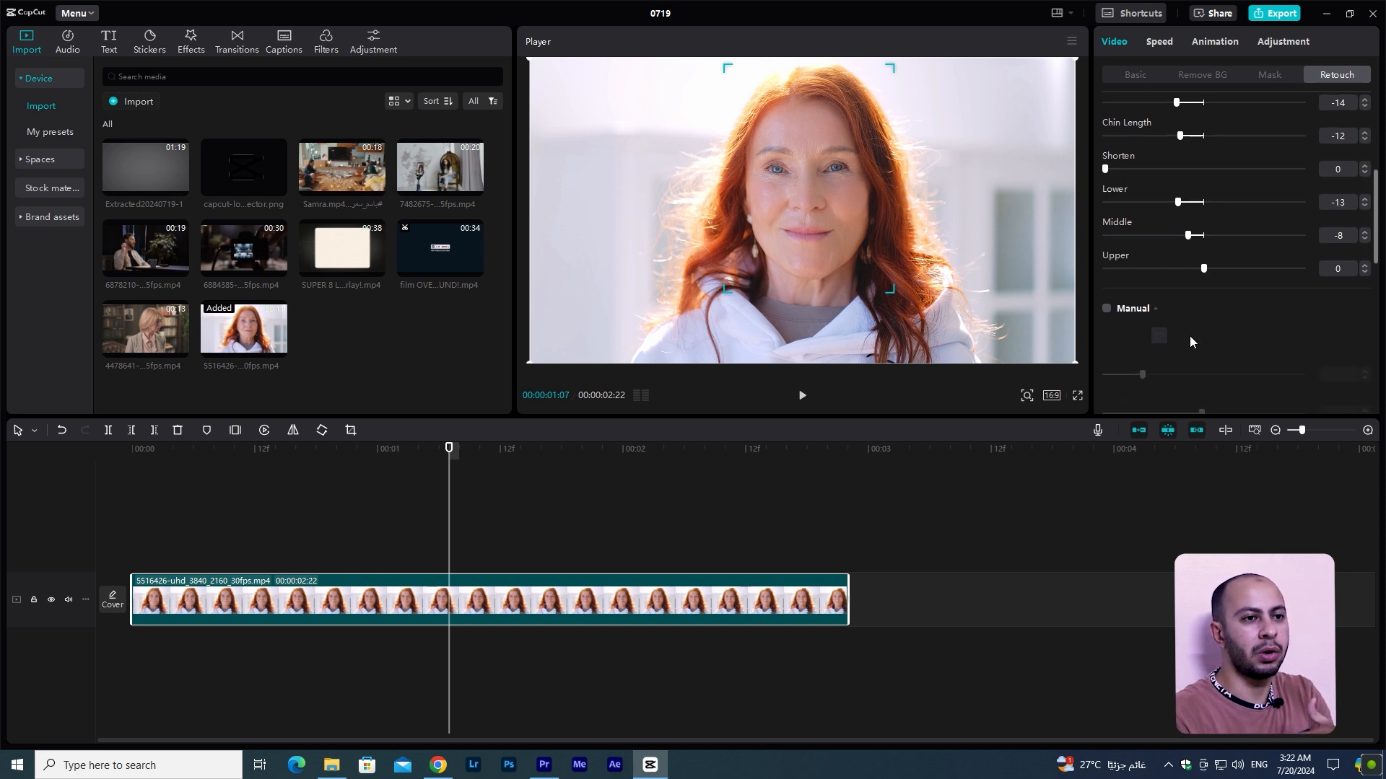
Step: Enable Manual reshaping, set the brush size to 10 and brush over the woman's cheeks and lower face
{"action": "scroll", "coordinate": [1191, 318], "scroll_direction": "down", "scroll_amount": 1}
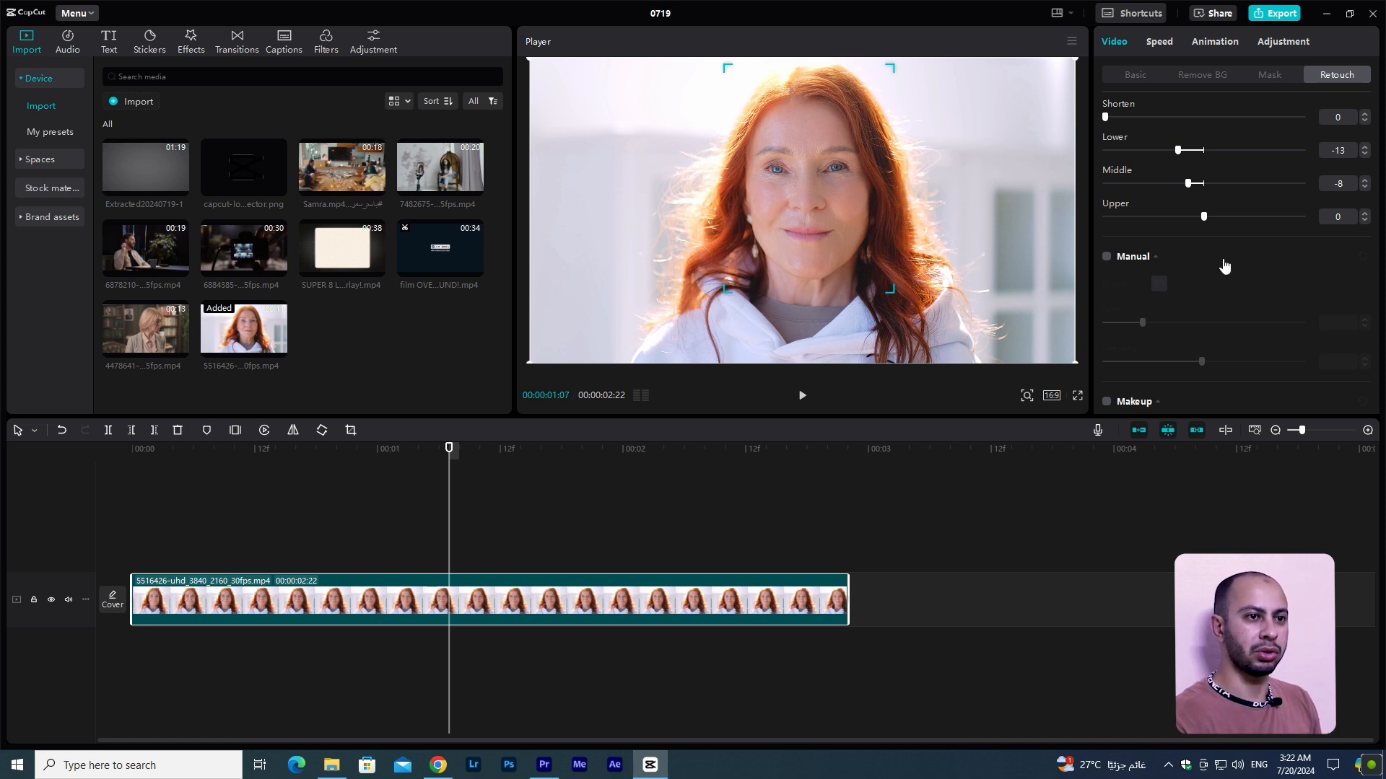
{"action": "left_click", "coordinate": [1109, 257]}
{"action": "scroll", "coordinate": [1246, 271], "scroll_direction": "down", "scroll_amount": 2}
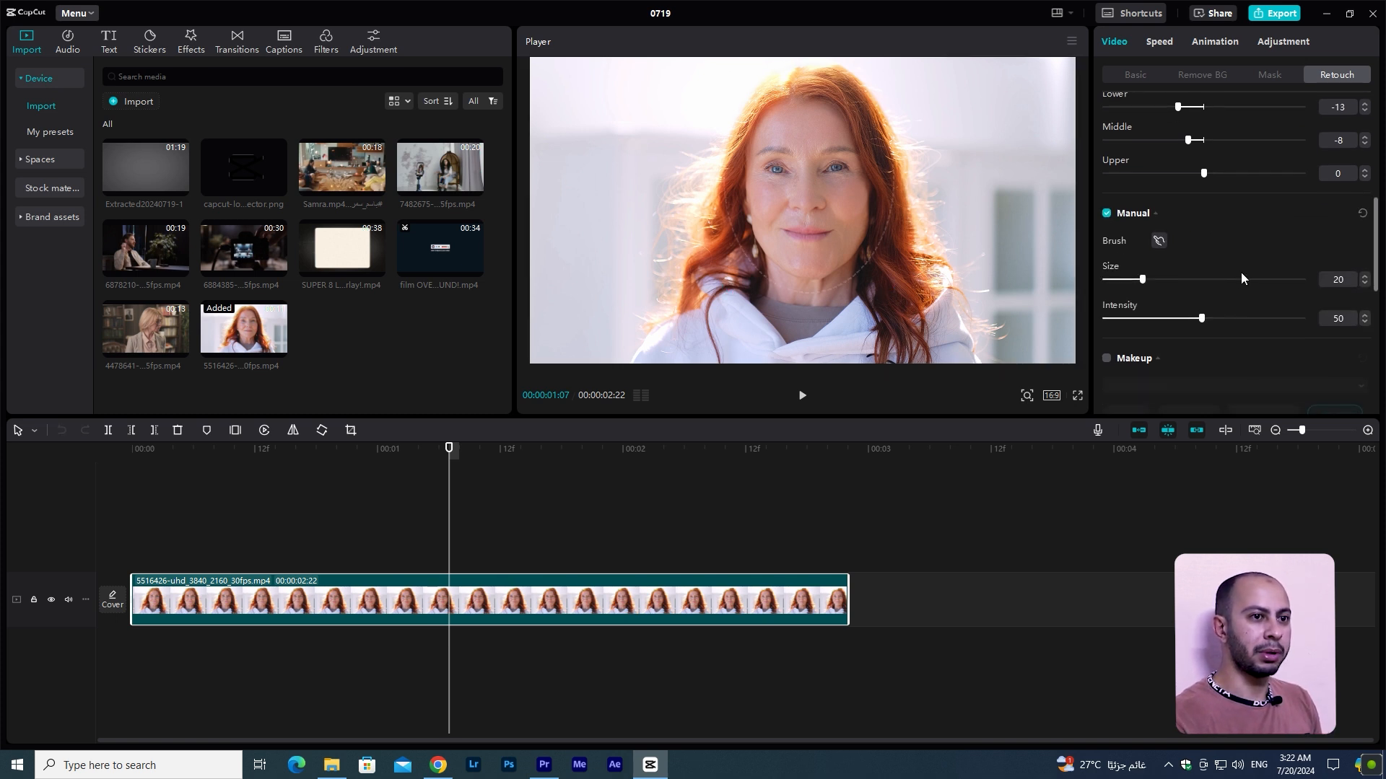
{"action": "left_click_drag", "start_coordinate": [1142, 271], "coordinate": [1122, 271]}
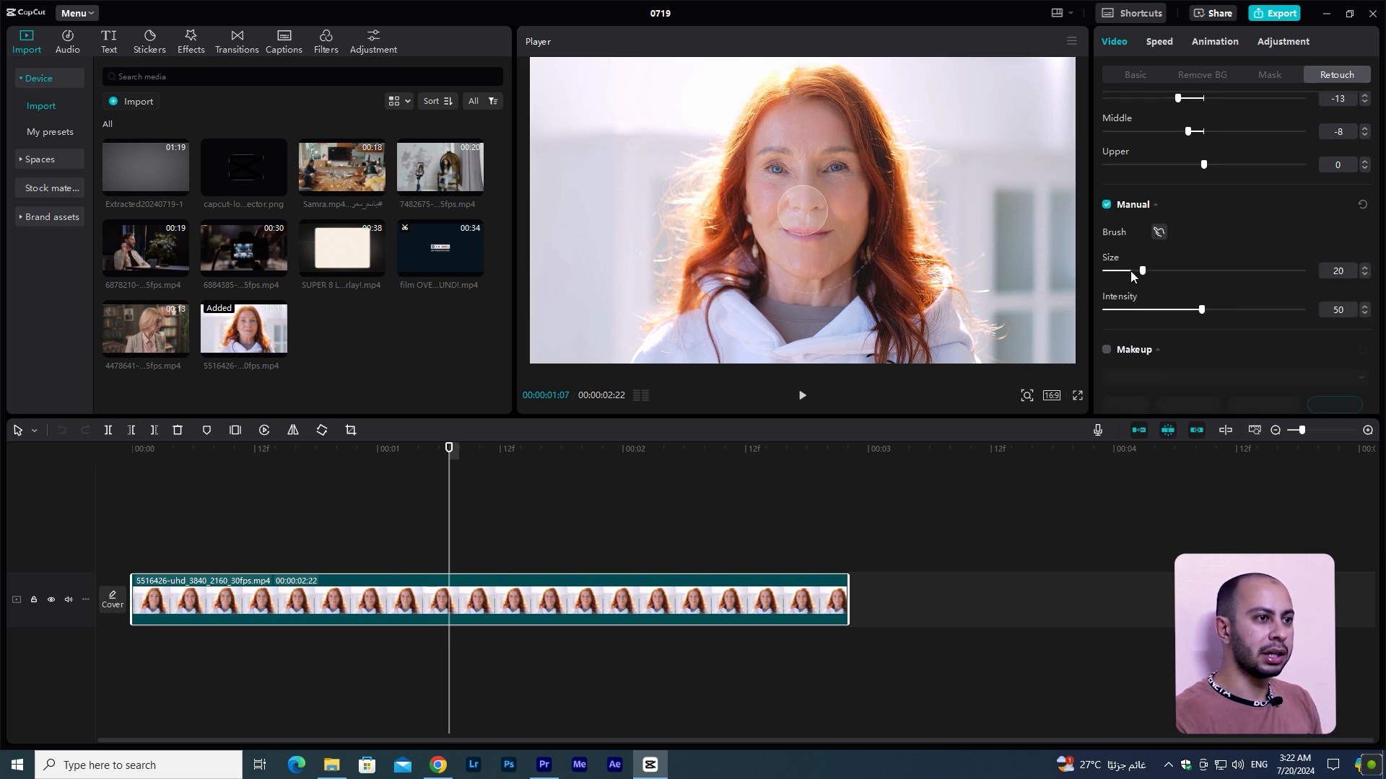
{"action": "mouse_move", "coordinate": [833, 231]}
{"action": "left_mouse_down"}
{"action": "mouse_move", "coordinate": [843, 224]}
{"action": "mouse_move", "coordinate": [770, 220]}
{"action": "left_mouse_up"}
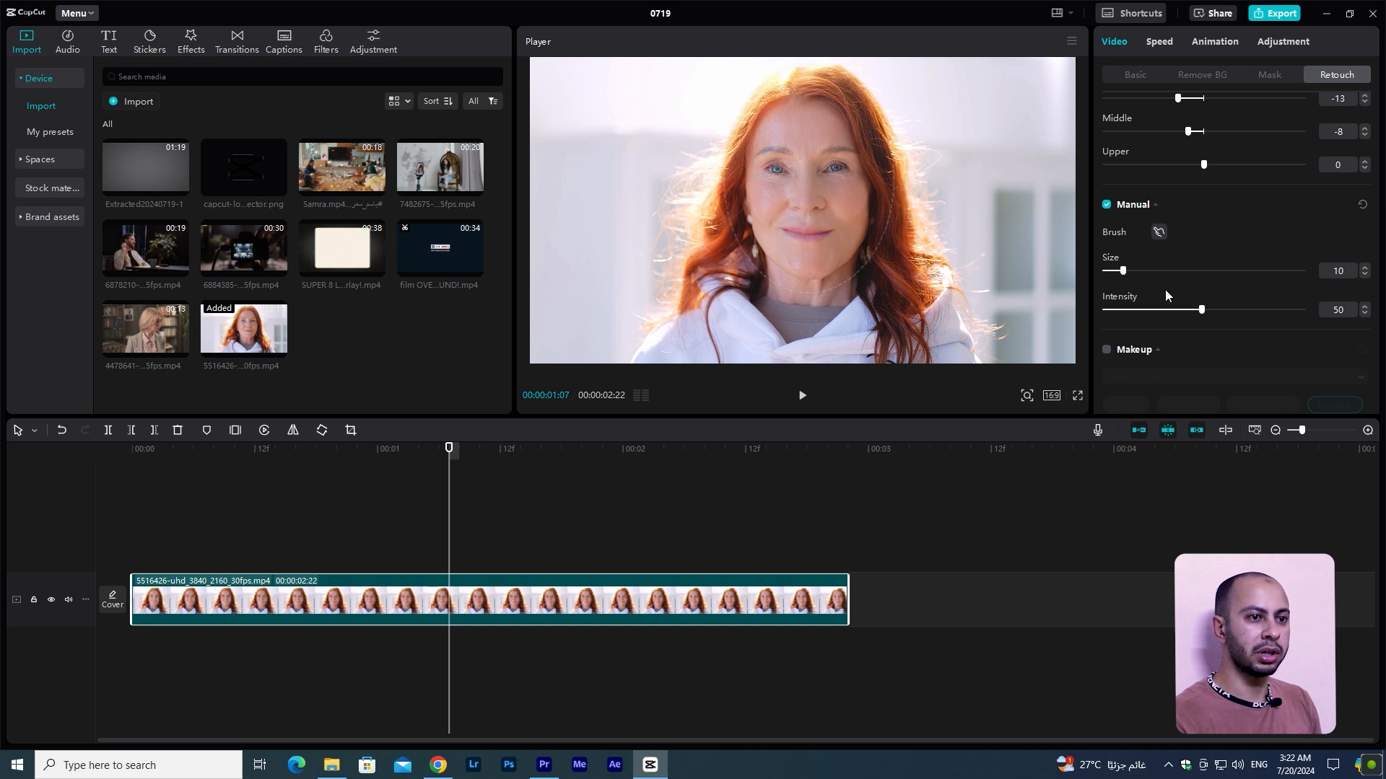
Step: Enable Makeup for a single person, try a few looks and apply the California look from the first row
{"action": "left_click", "coordinate": [1118, 349]}
{"action": "scroll", "coordinate": [1118, 303], "scroll_direction": "down", "scroll_amount": 2}
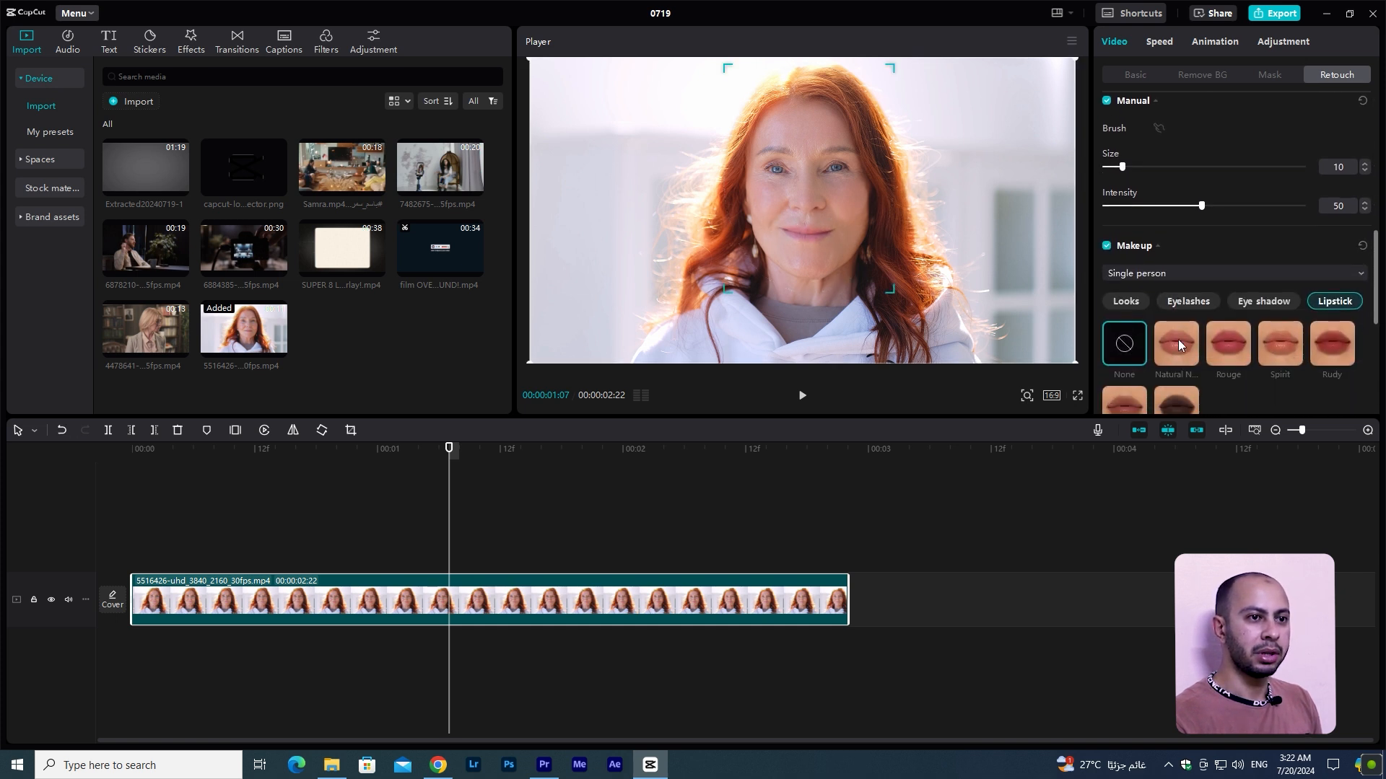
{"action": "left_click", "coordinate": [1125, 250]}
{"action": "scroll", "coordinate": [1224, 316], "scroll_direction": "down", "scroll_amount": 1}
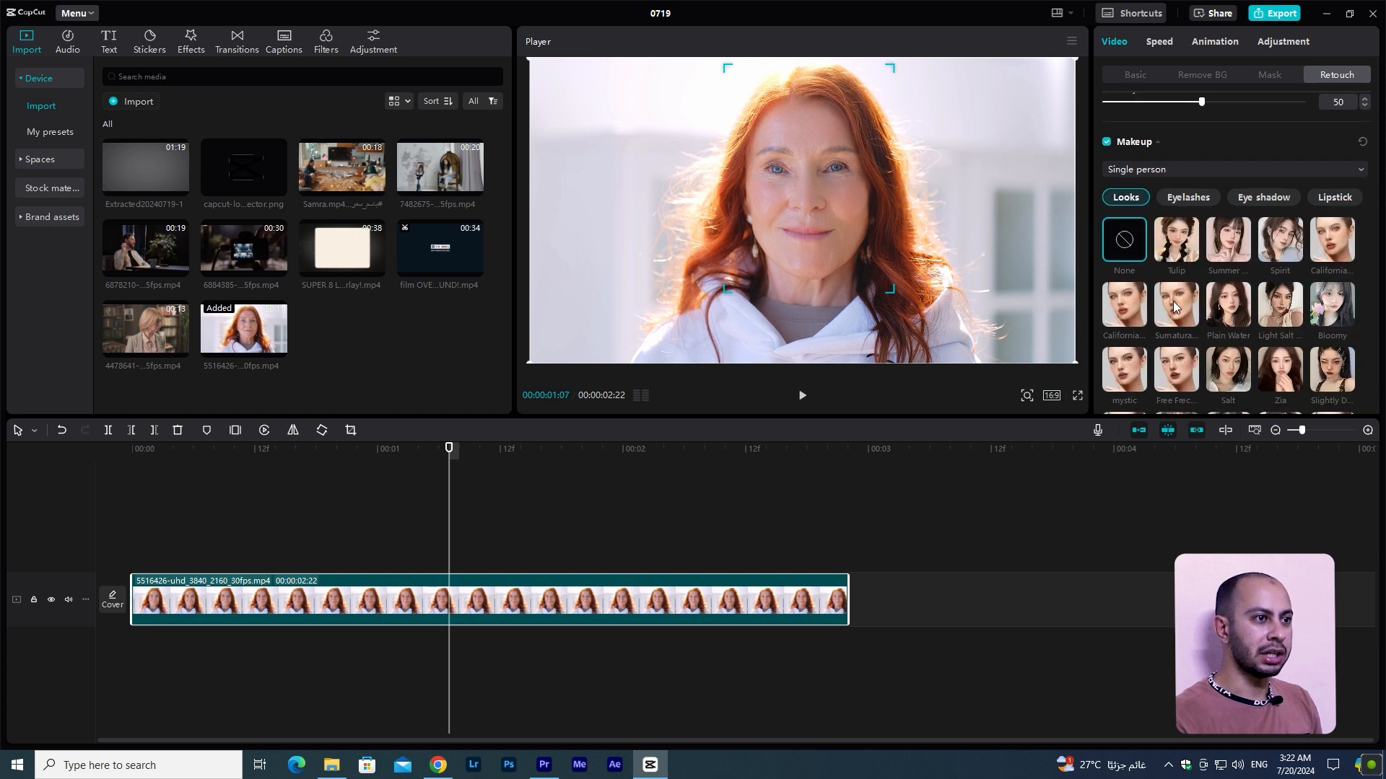
{"action": "left_click", "coordinate": [1171, 310]}
{"action": "left_click", "coordinate": [1136, 309]}
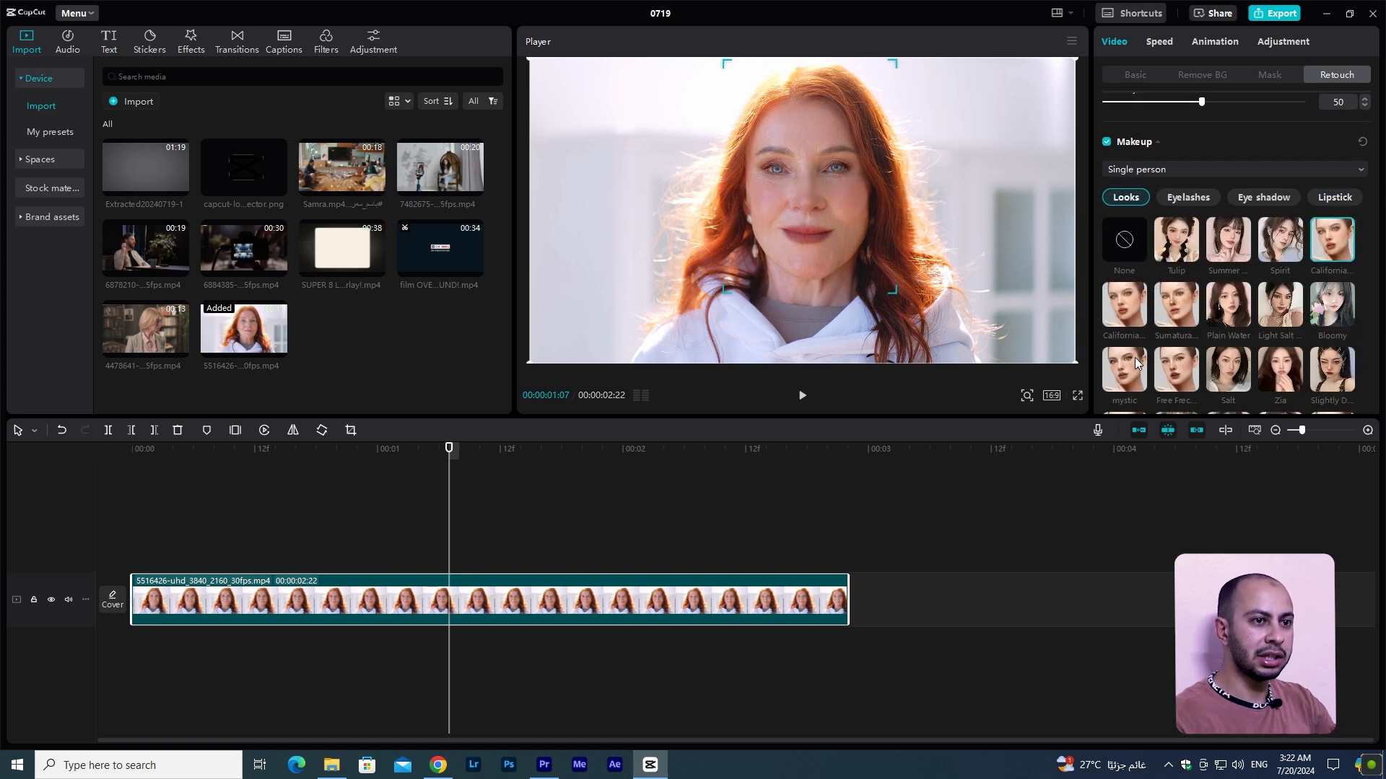
Step: Try several eyelash styles on the woman's eyes and apply the Wild eyelashes
{"action": "left_click", "coordinate": [1187, 200]}
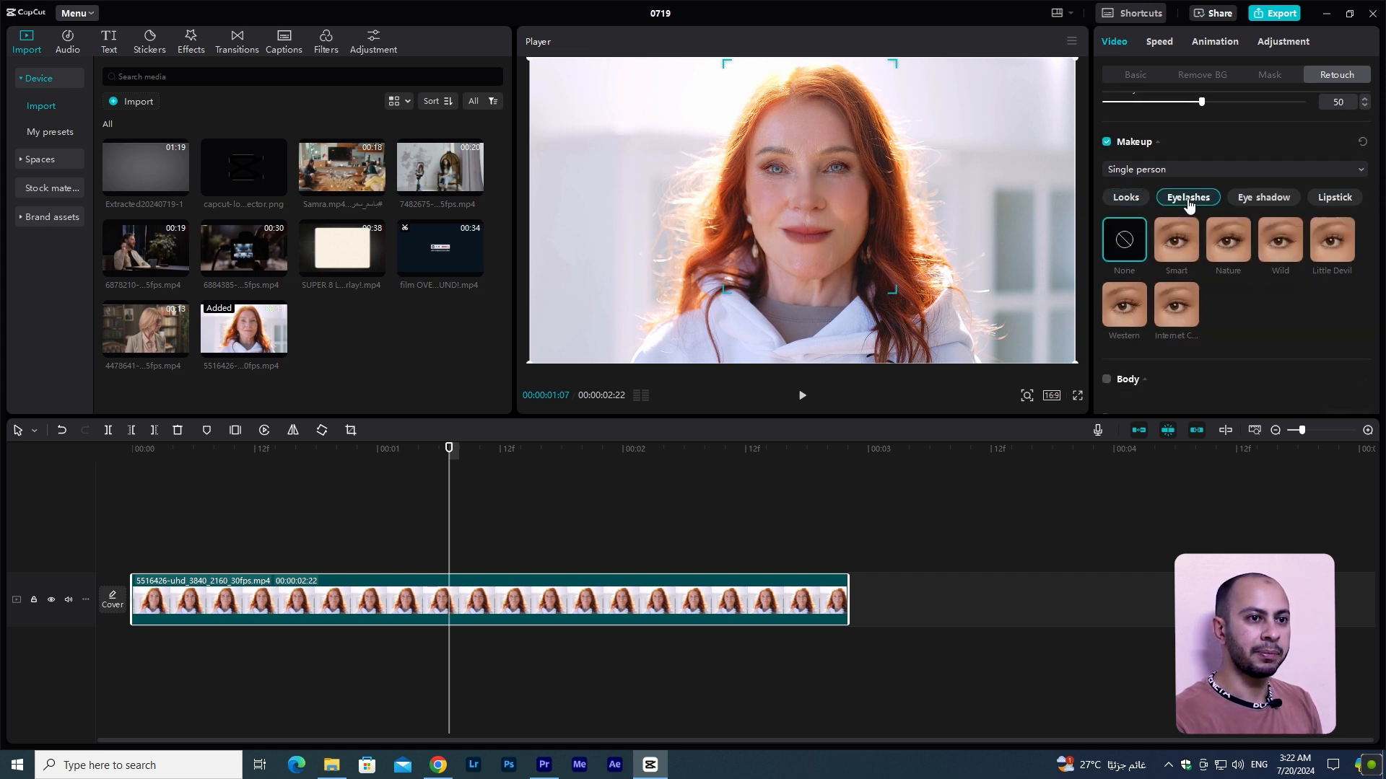
{"action": "left_click", "coordinate": [1175, 306]}
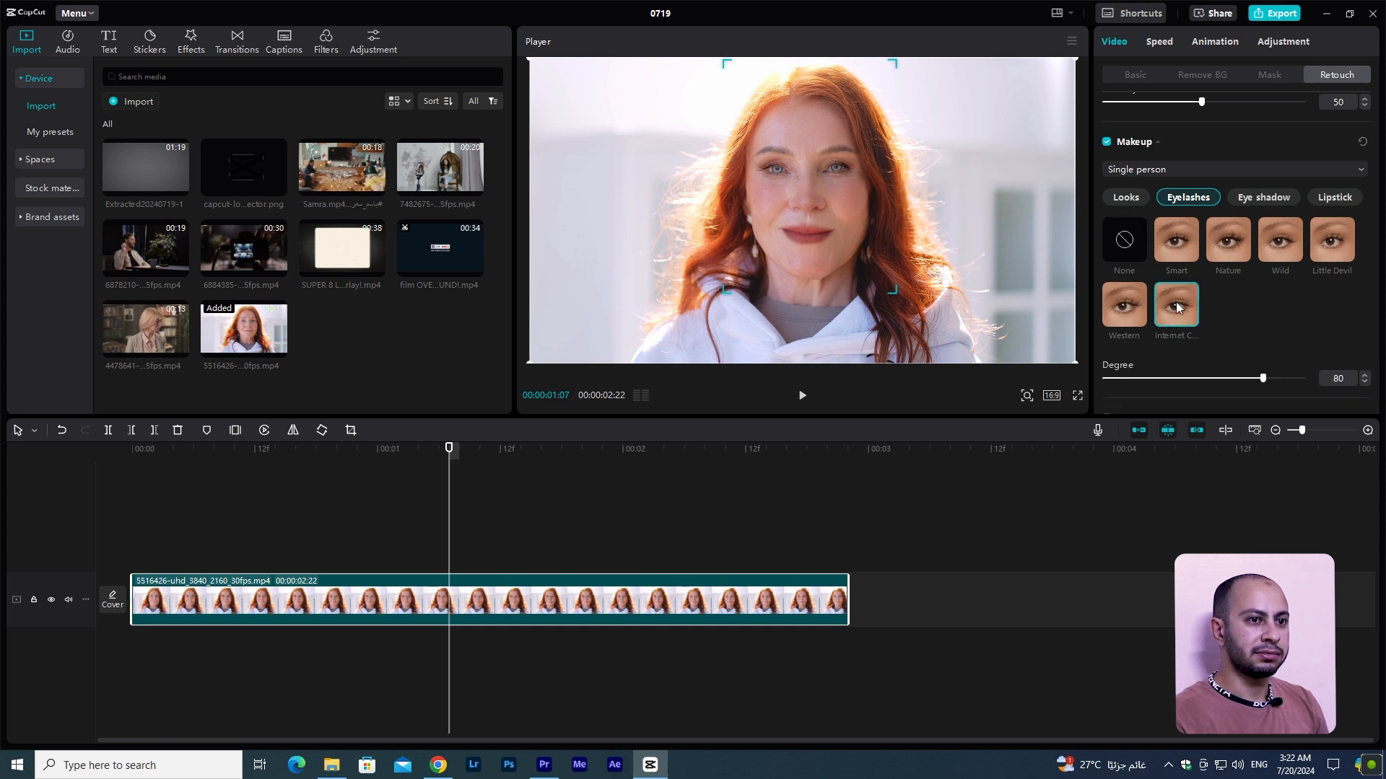
{"action": "left_click", "coordinate": [1227, 242]}
{"action": "left_click", "coordinate": [1275, 246]}
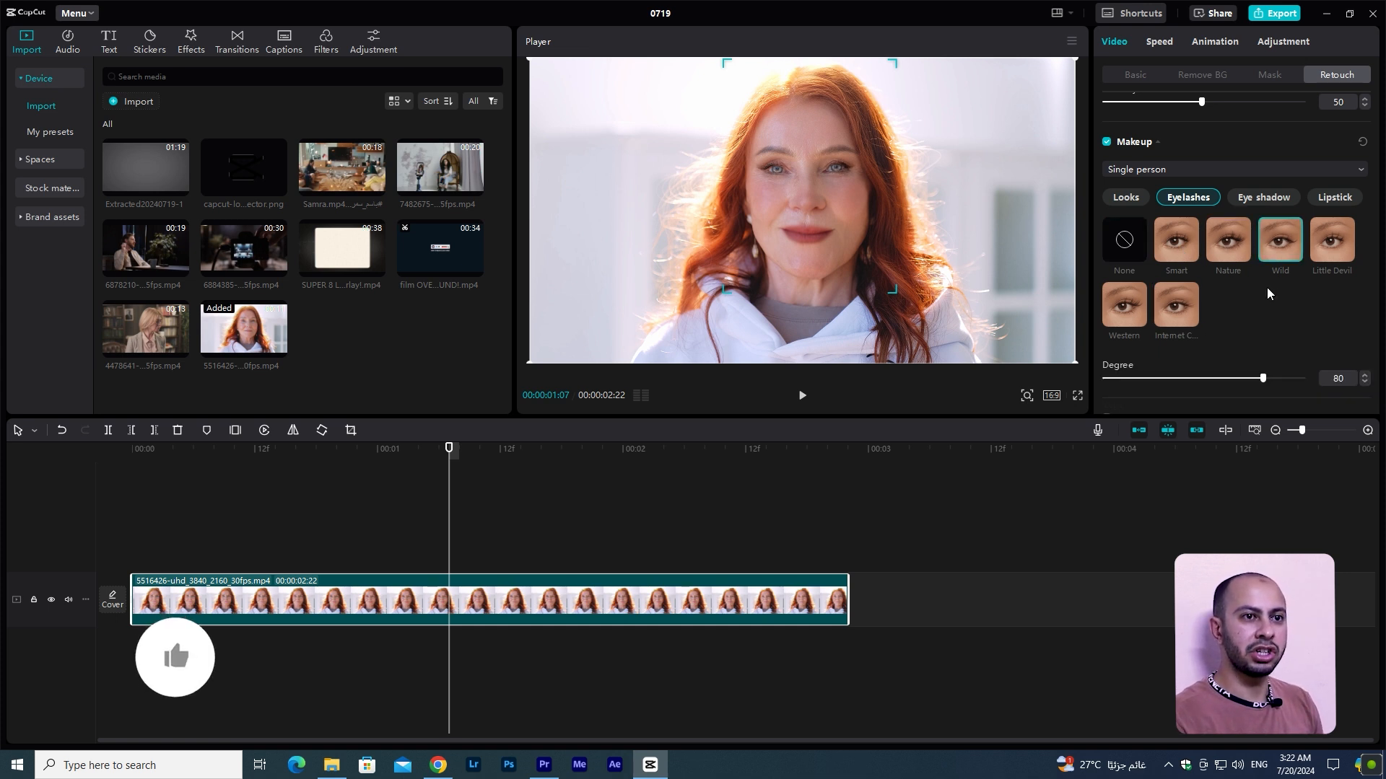
Step: Try the nude eye shadow and apply the Smoky eye shadow to the woman's eyes
{"action": "left_click", "coordinate": [1264, 197]}
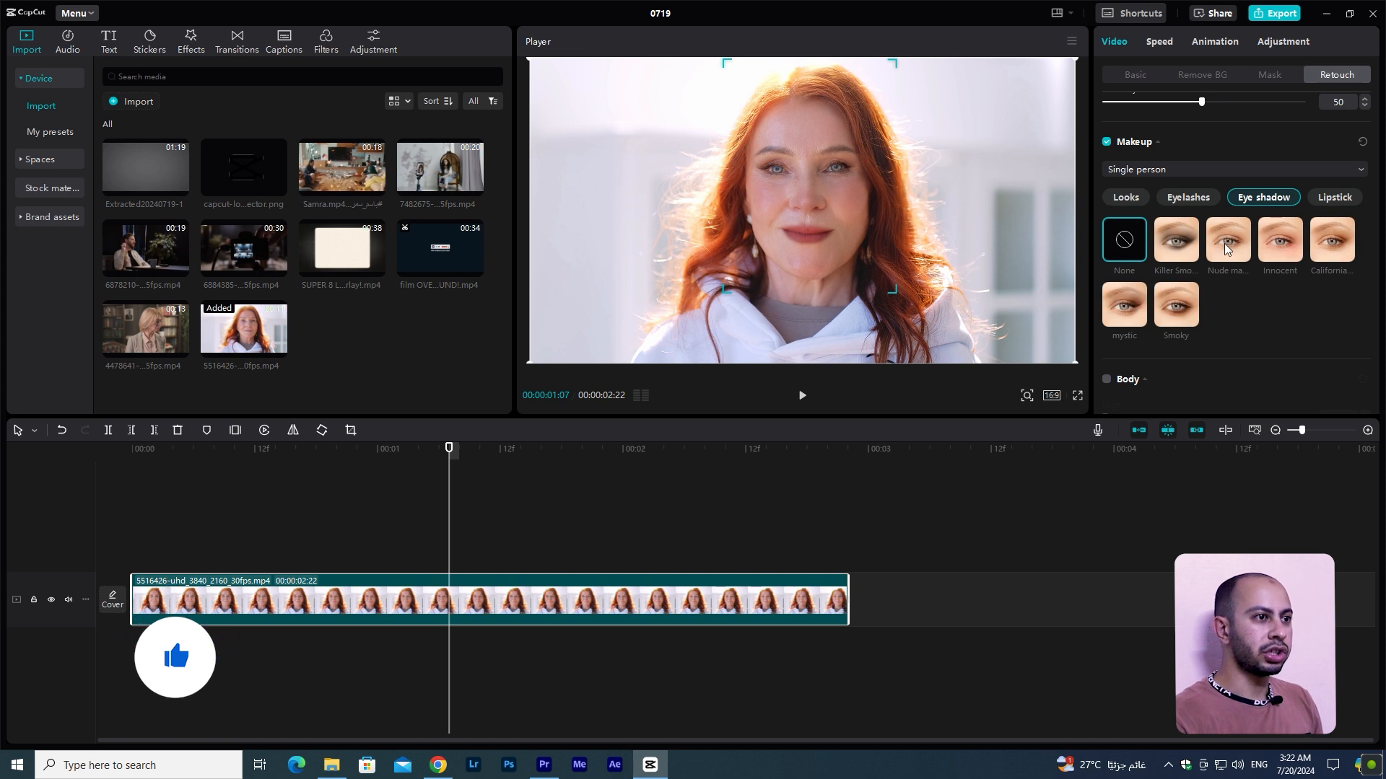
{"action": "left_click", "coordinate": [1226, 244]}
{"action": "left_click", "coordinate": [1177, 302]}
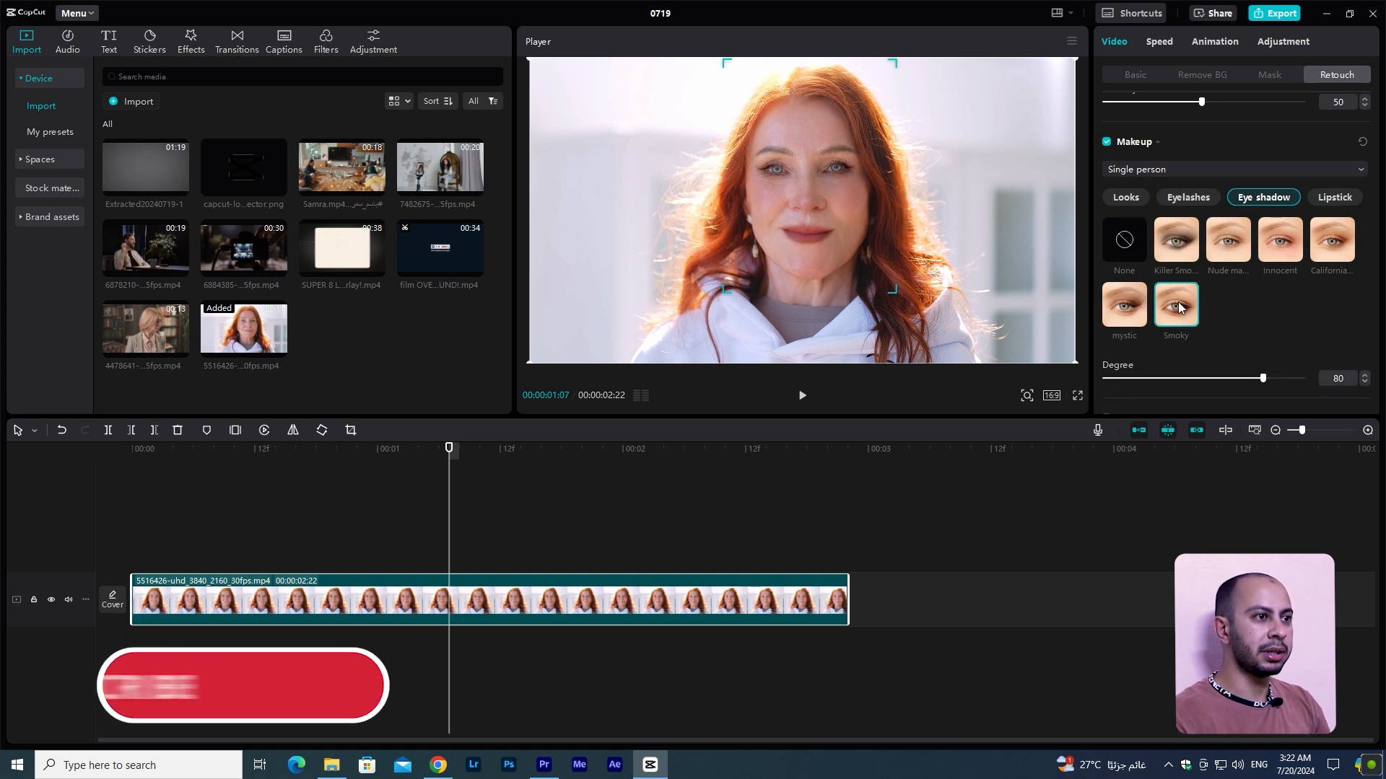
Step: Compare several lipstick shades, including Rouge, and apply the Rudy lipstick with Degree 51
{"action": "left_click", "coordinate": [1334, 198]}
{"action": "left_click", "coordinate": [1176, 245]}
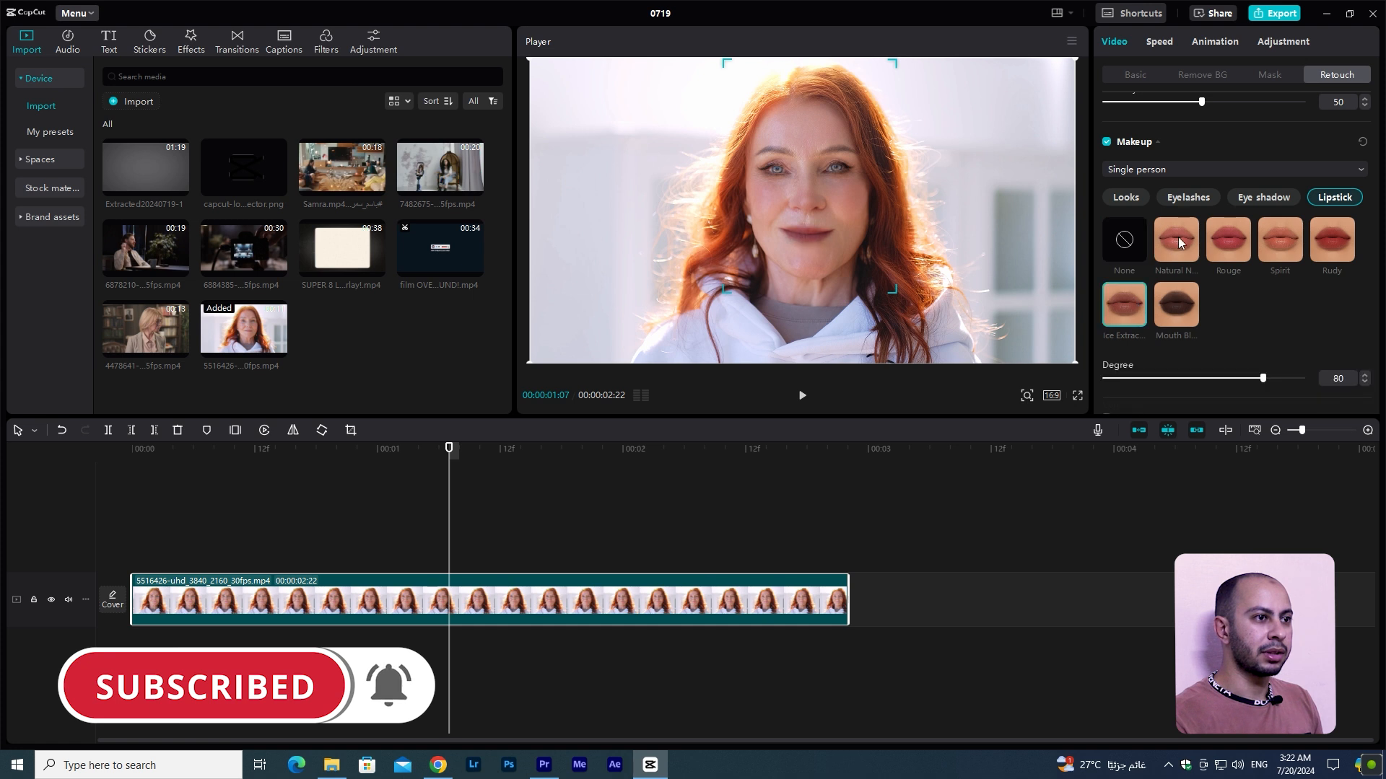
{"action": "left_click", "coordinate": [1230, 246]}
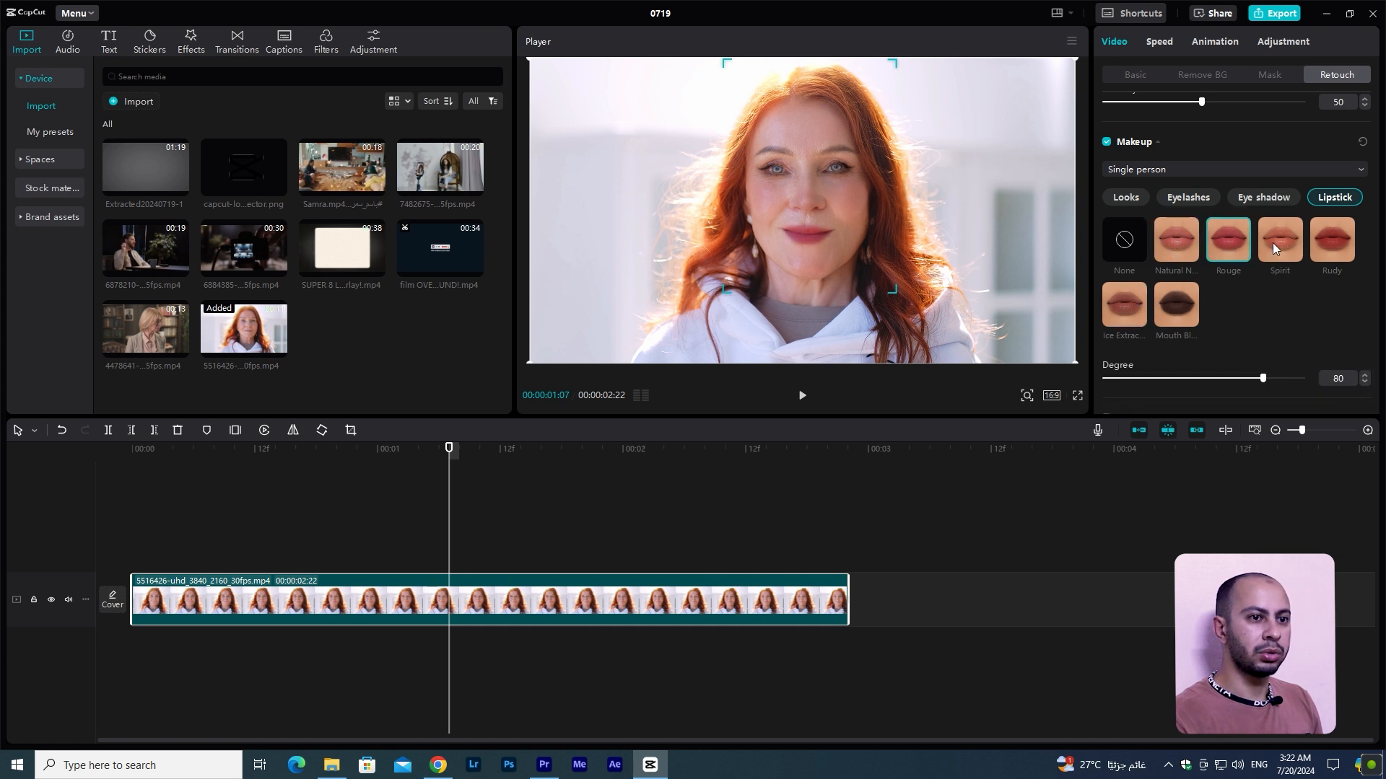
{"action": "left_click_drag", "start_coordinate": [1198, 378], "coordinate": [1216, 384]}
{"action": "left_click", "coordinate": [1319, 257]}
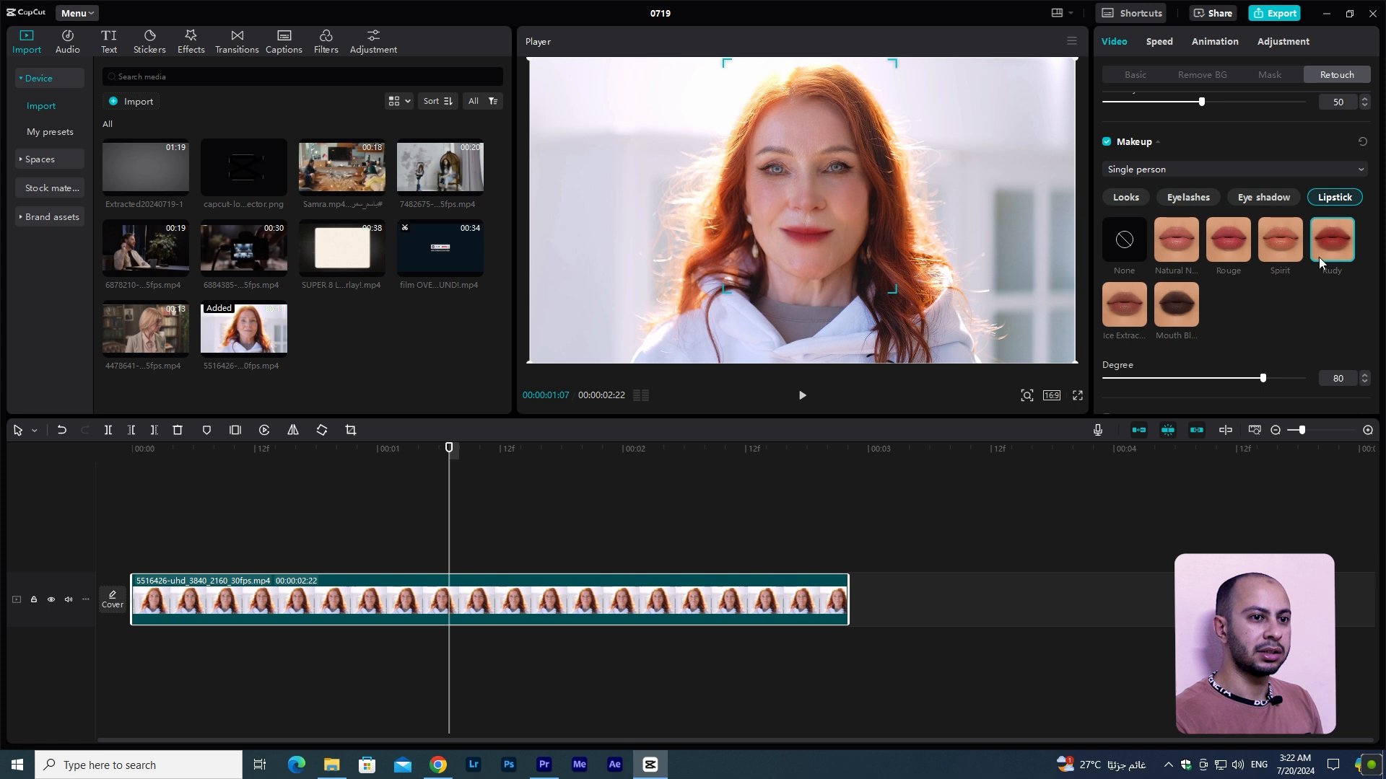
{"action": "left_click", "coordinate": [1207, 378]}
Step: Switch the Retouch smoothing and brightening off and on twice to compare the red-haired woman's skin
{"action": "scroll", "coordinate": [1232, 328], "scroll_direction": "down", "scroll_amount": 5}
{"action": "scroll", "coordinate": [1161, 325], "scroll_direction": "up", "scroll_amount": 10}
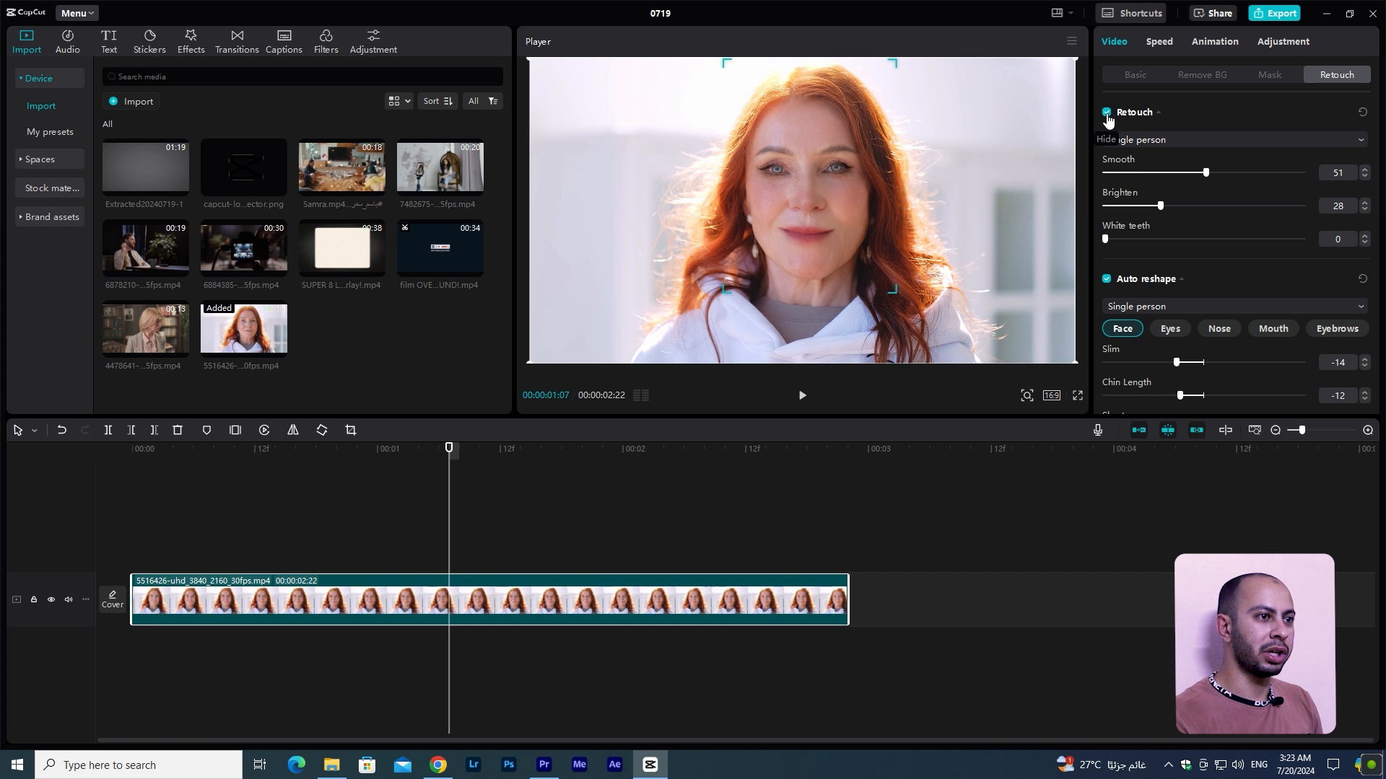
{"action": "left_click", "coordinate": [1107, 113]}
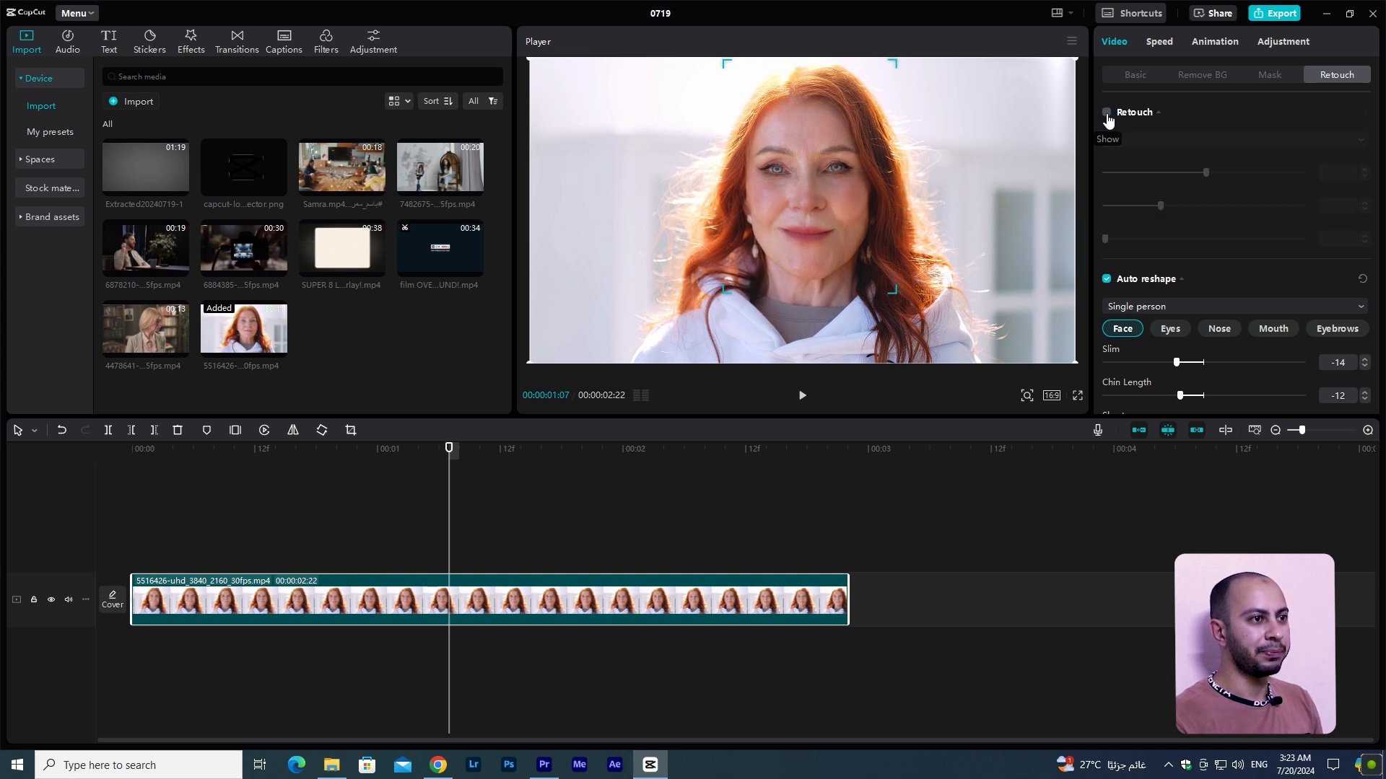
{"action": "left_click", "coordinate": [1107, 114]}
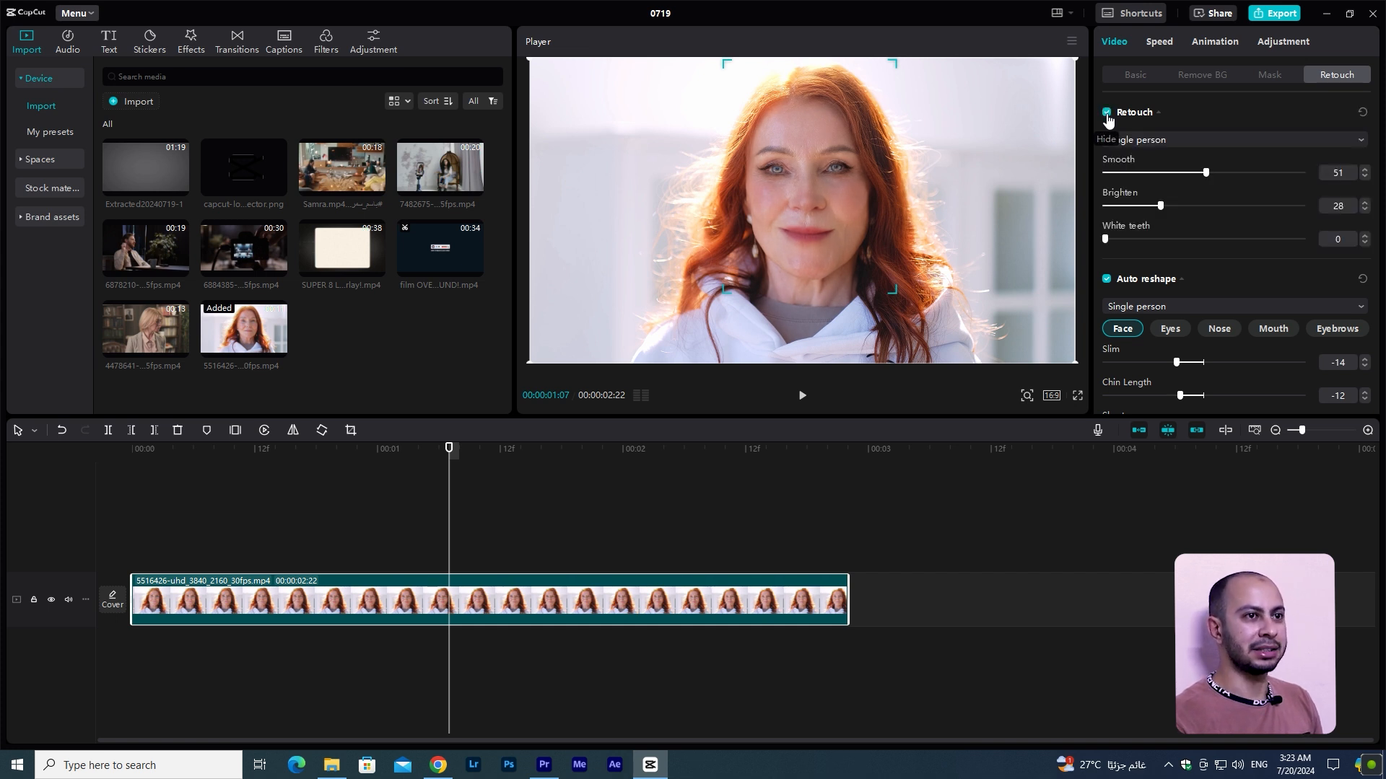
{"action": "left_click", "coordinate": [1107, 113]}
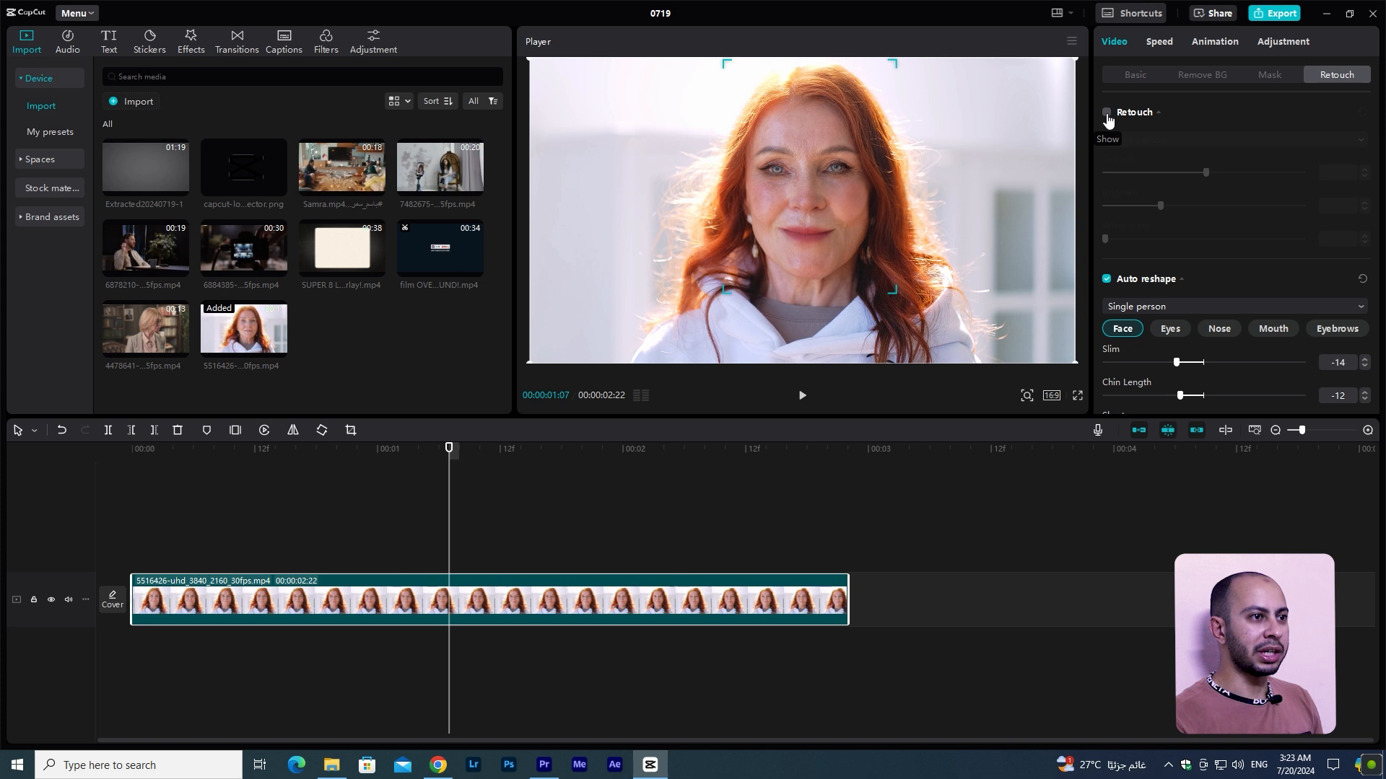
{"action": "left_click", "coordinate": [1107, 113]}
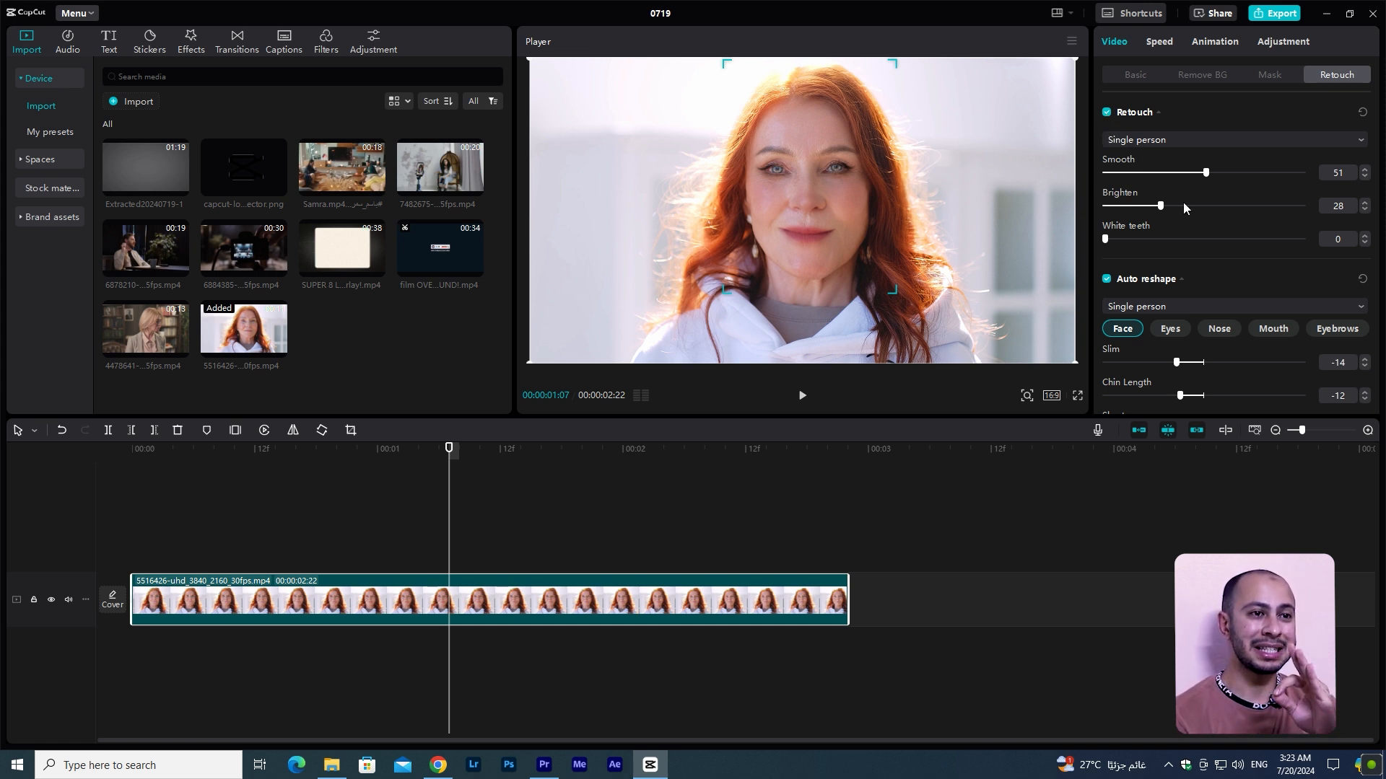
Step: Enable the Body retouch effects for the clip
{"action": "scroll", "coordinate": [1219, 224], "scroll_direction": "down", "scroll_amount": 5}
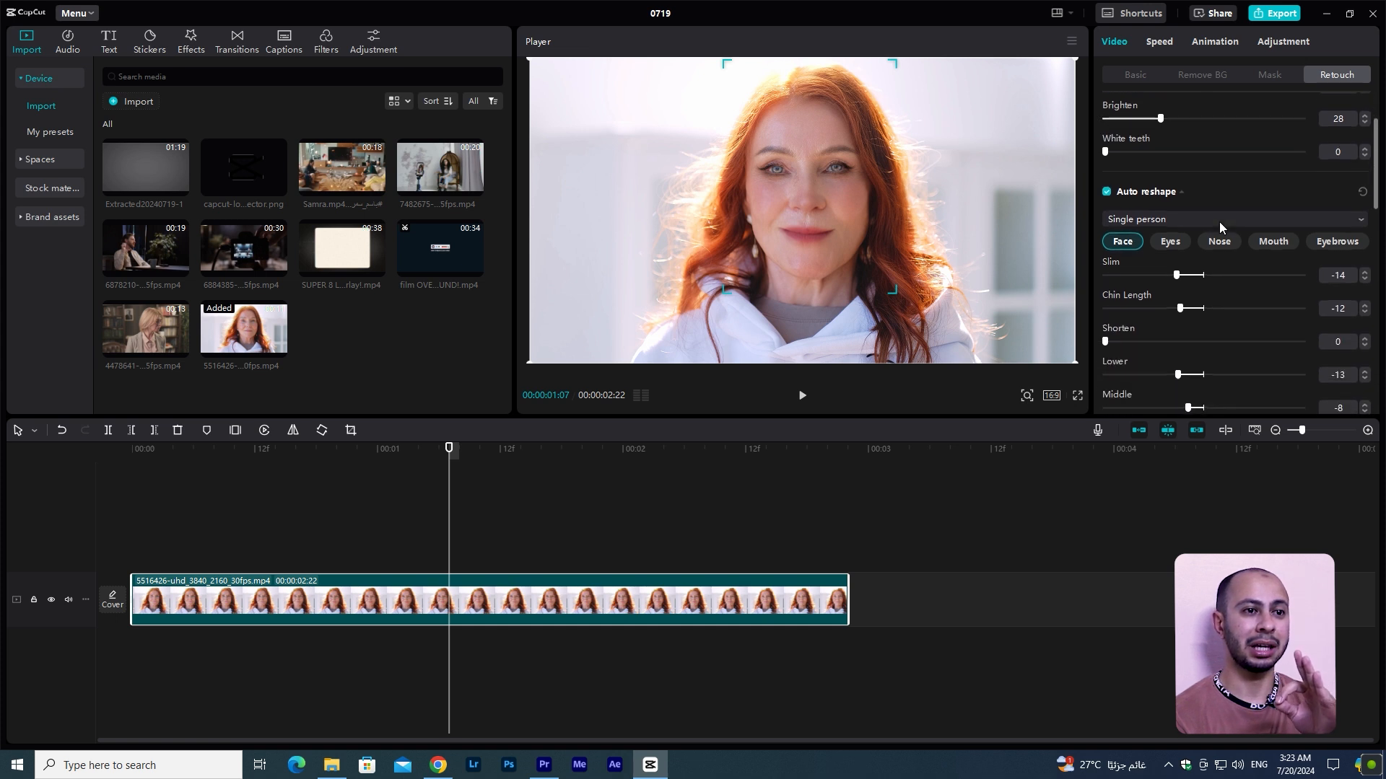
{"action": "scroll", "coordinate": [1219, 228], "scroll_direction": "down", "scroll_amount": 1}
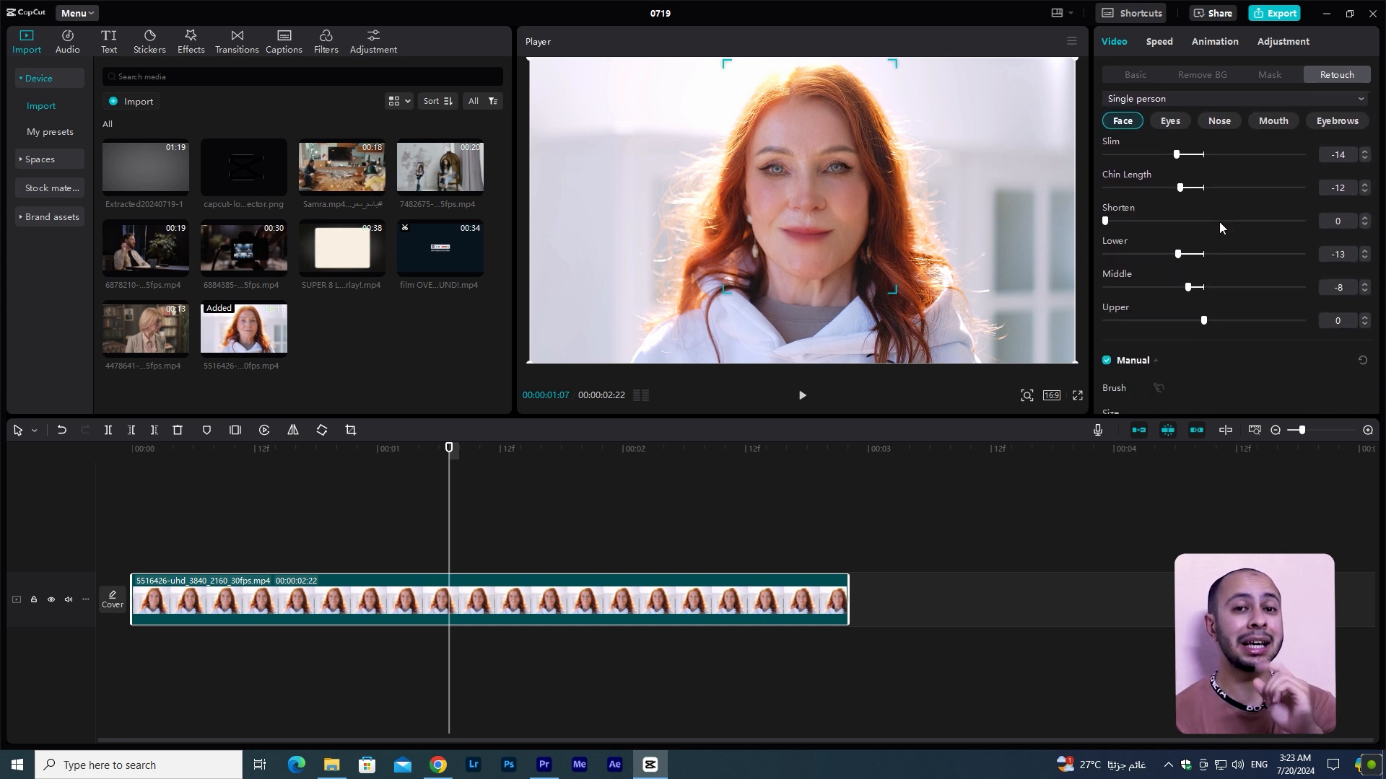
{"action": "scroll", "coordinate": [1219, 226], "scroll_direction": "down", "scroll_amount": 6}
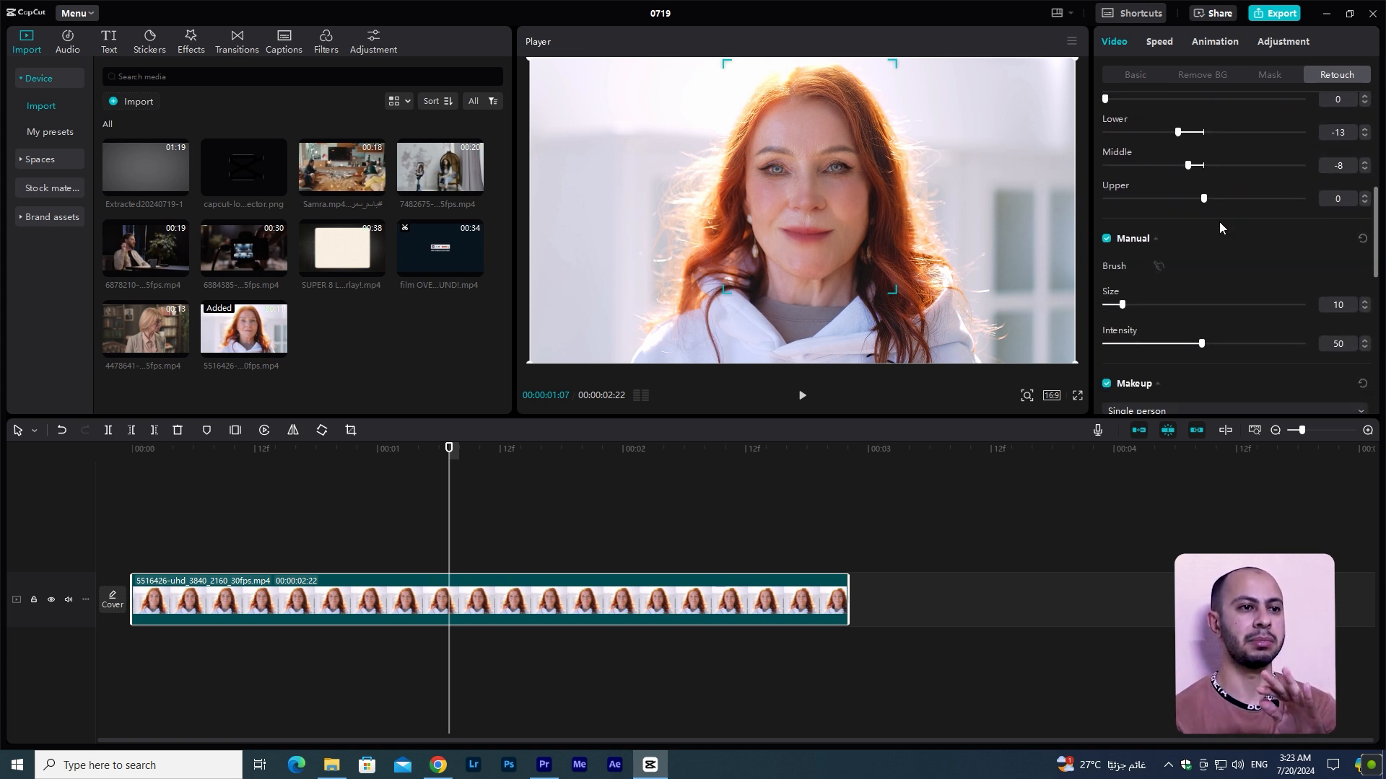
{"action": "scroll", "coordinate": [1219, 228], "scroll_direction": "down", "scroll_amount": 10}
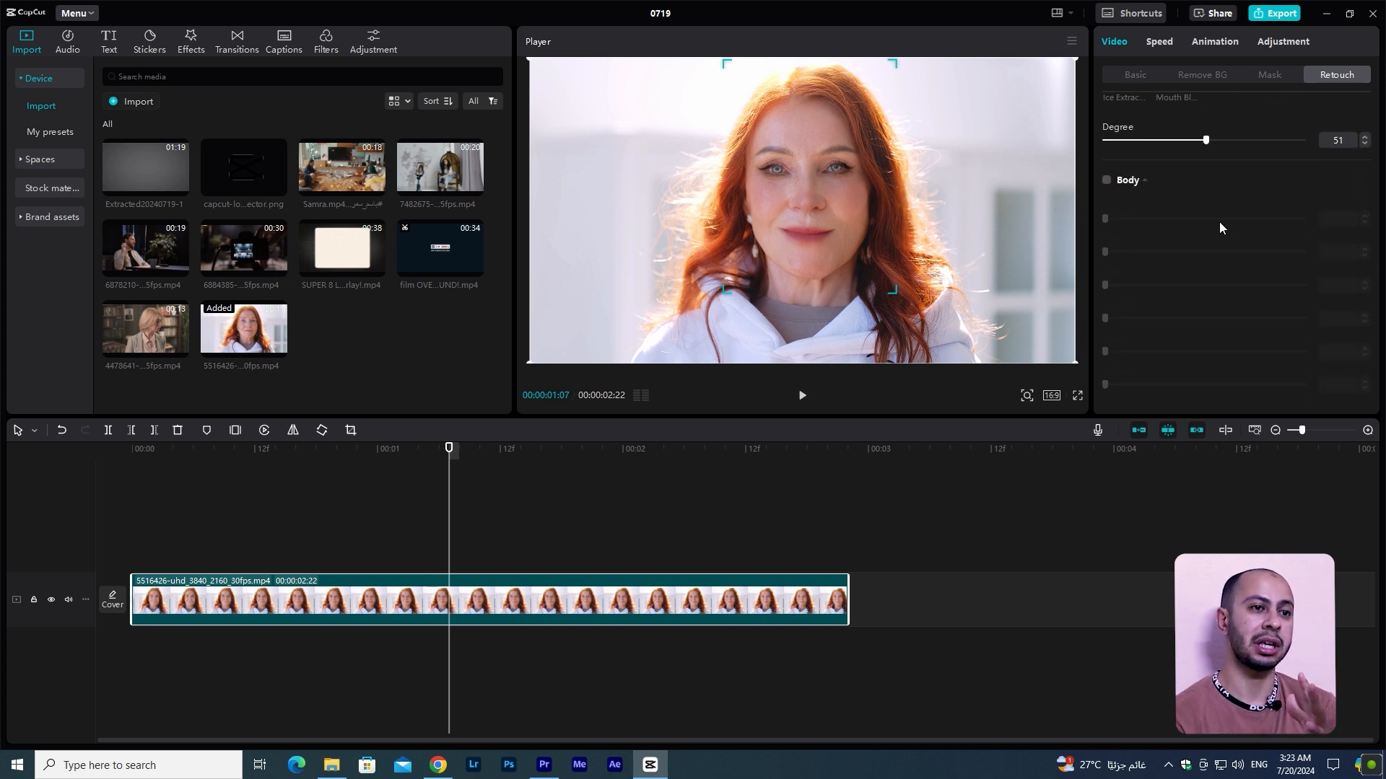
{"action": "left_click", "coordinate": [1110, 179]}
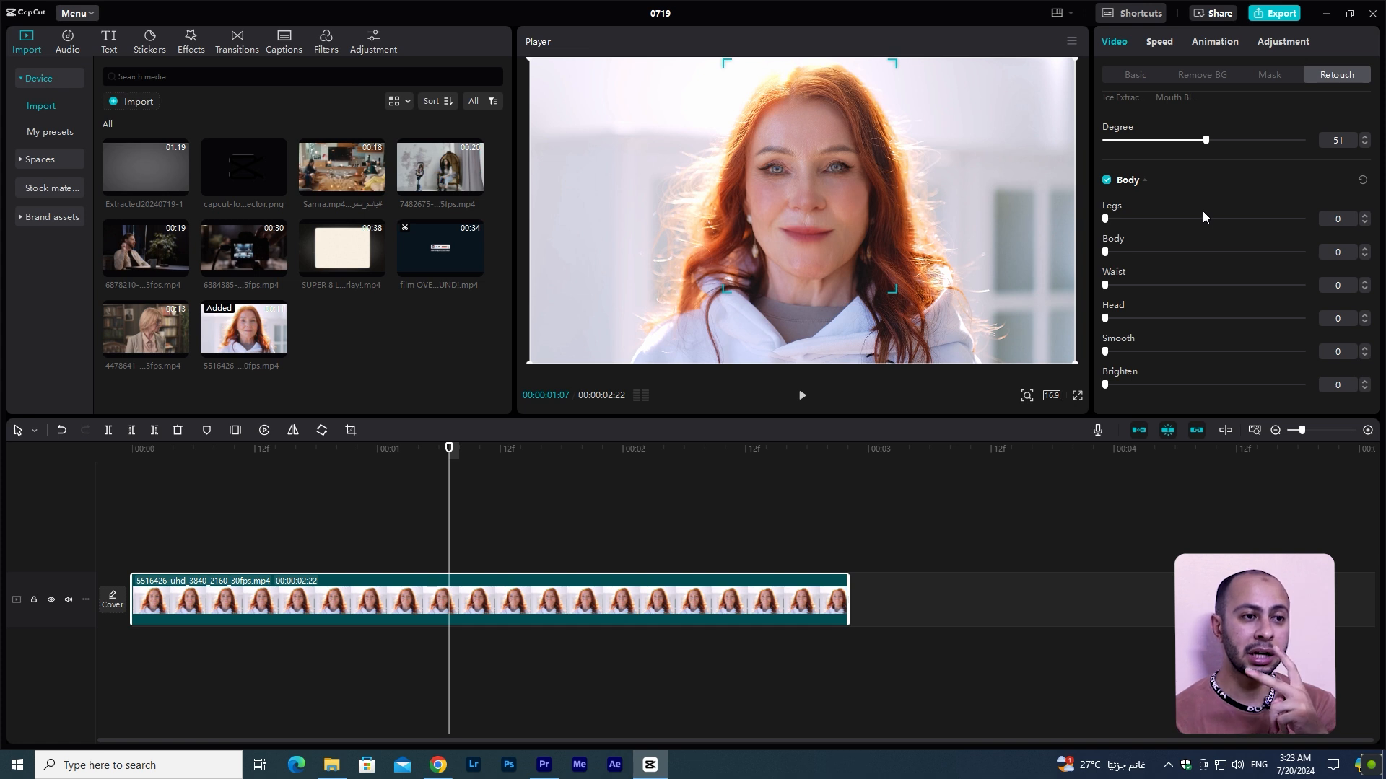